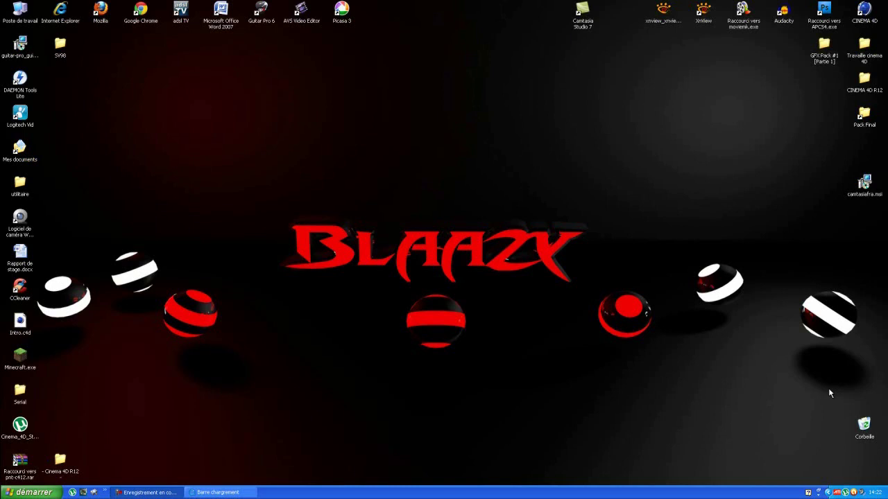
# - Play the "Barre chargement" video to preview the loading bar intro, and close the player
pyautogui.click(218, 492)
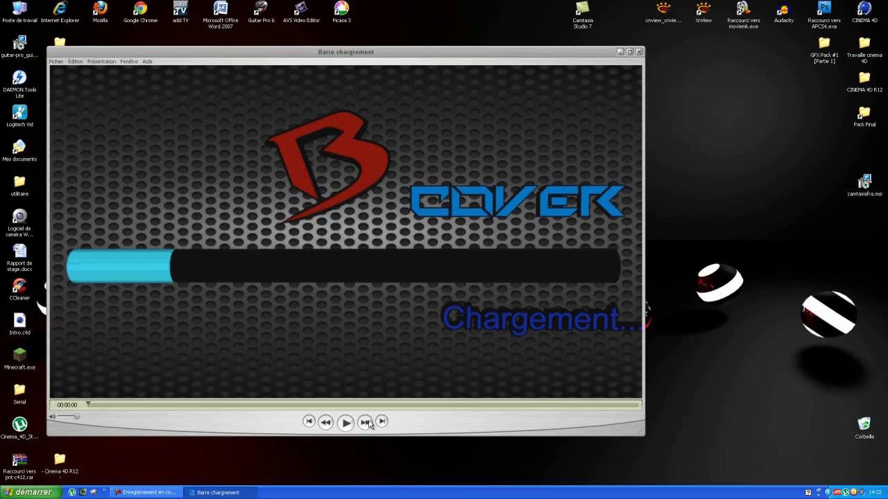
pyautogui.click(345, 422)
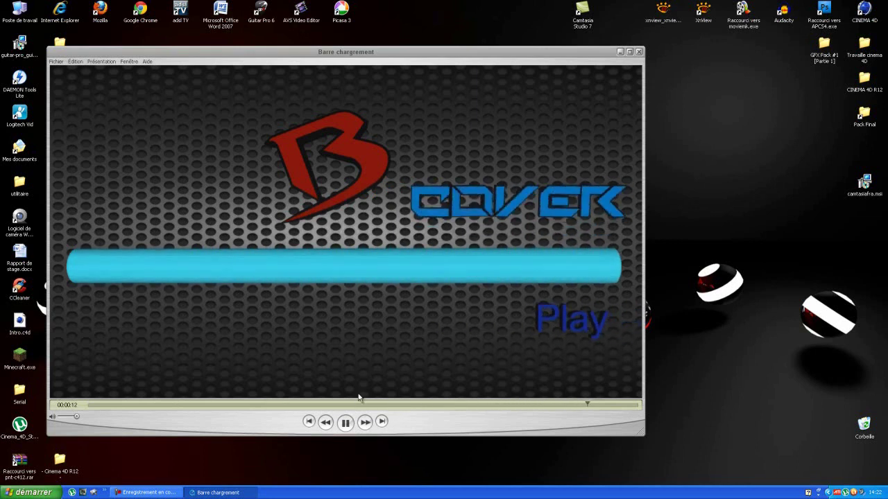
pyautogui.click(639, 52)
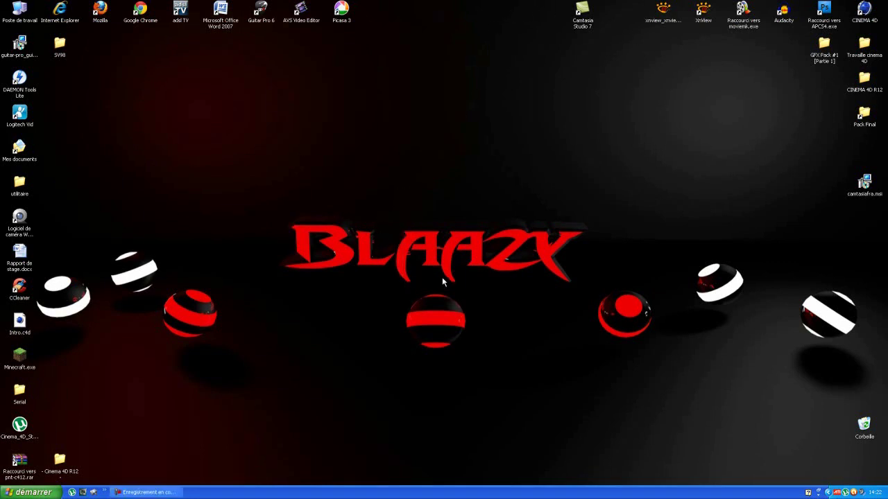
pyautogui.moveTo(461, 281); pyautogui.dragTo(394, 201)
pyautogui.moveTo(440, 4); pyautogui.dragTo(440, 195)
pyautogui.moveTo(640, 270); pyautogui.dragTo(611, 261)
pyautogui.moveTo(662, 281); pyautogui.dragTo(614, 276)
# - Launch CINEMA 4D from the desktop
pyautogui.click(865, 22)
pyautogui.doubleClick(864, 14)
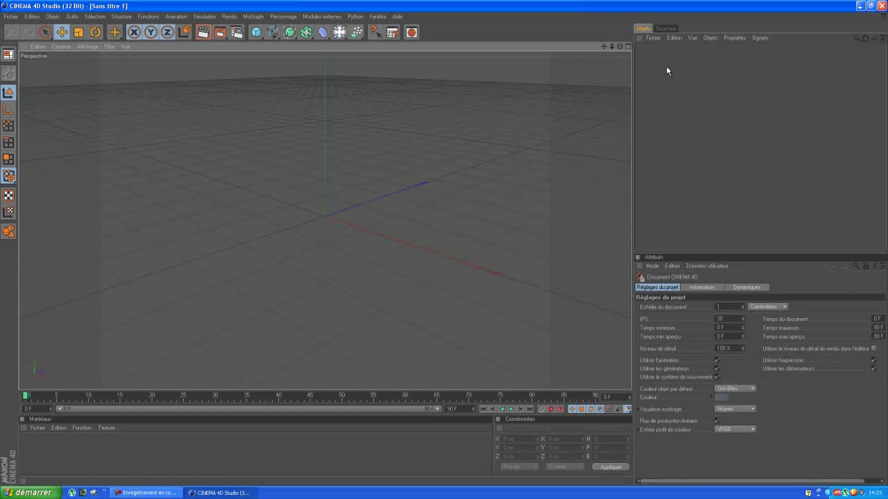
# - In the render settings, choose the HDV/HDTV 720 29,97 output preset and set the frame range to "Toutes les images"
pyautogui.click(238, 32)
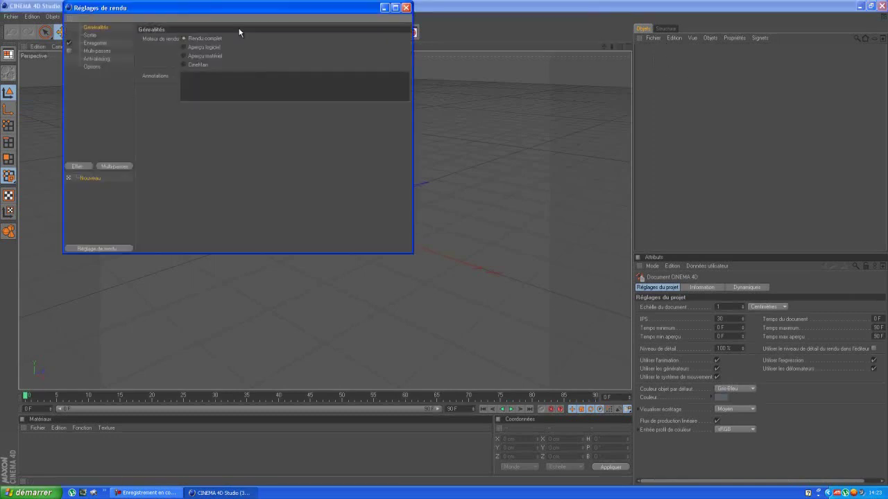
pyautogui.click(94, 36)
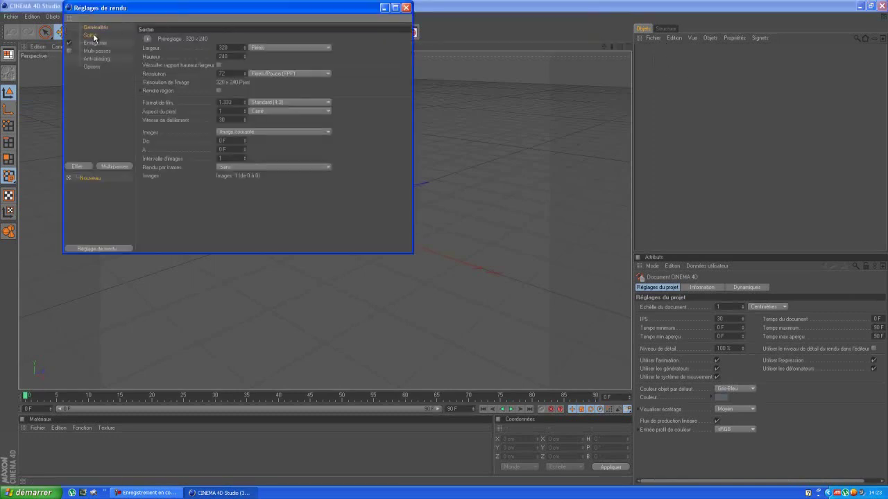
pyautogui.click(147, 38)
pyautogui.moveTo(168, 60)
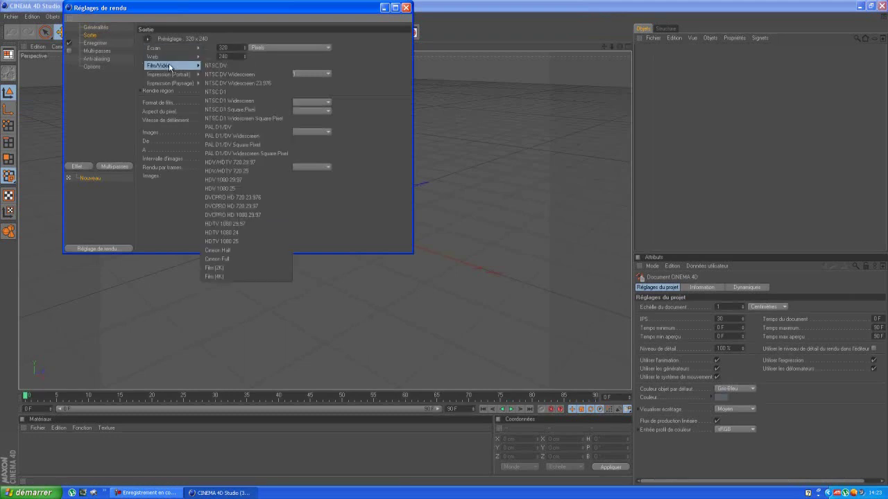
pyautogui.click(270, 164)
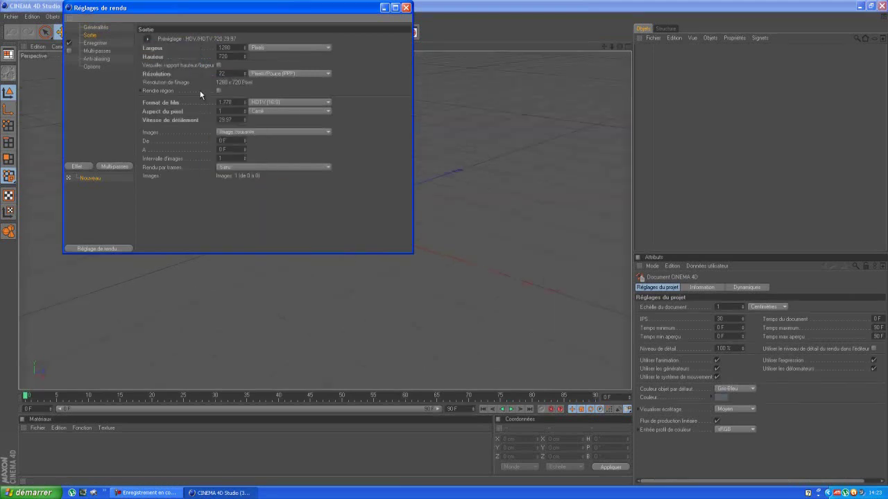
pyautogui.click(263, 132)
pyautogui.click(261, 158)
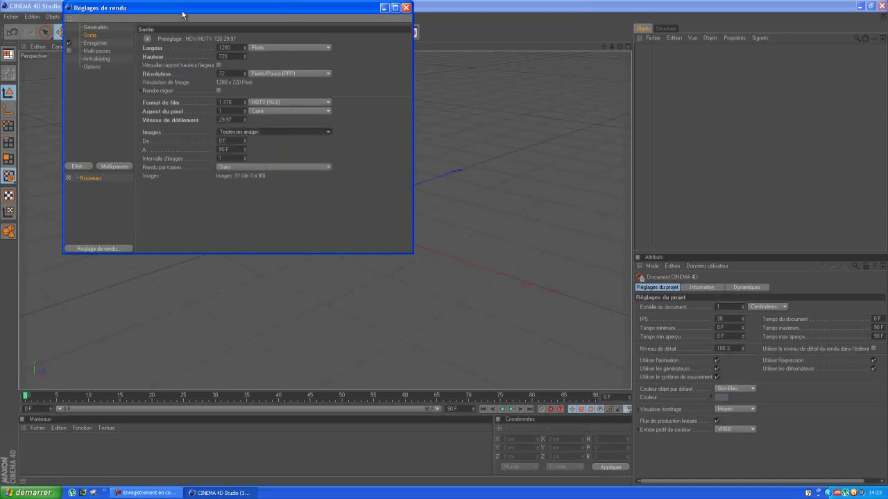
# - Set the render to save on the desktop as "Tuto intro" in the Film AVI format
pyautogui.click(107, 43)
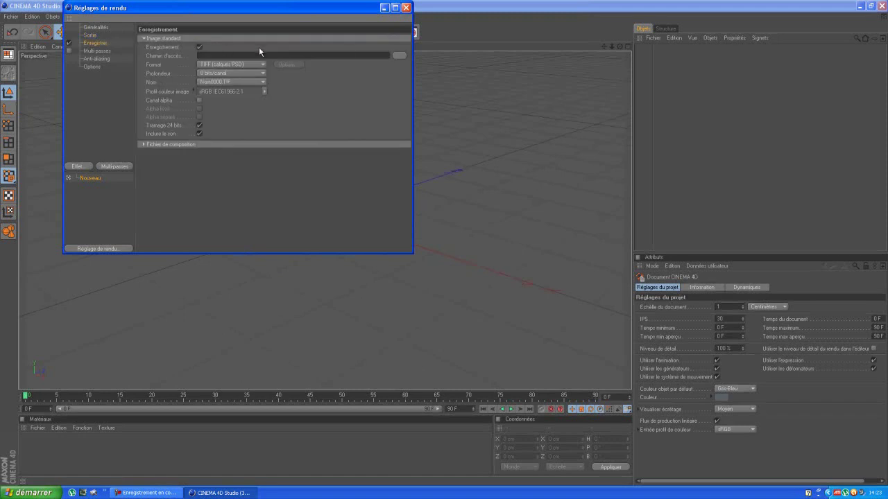
pyautogui.click(399, 57)
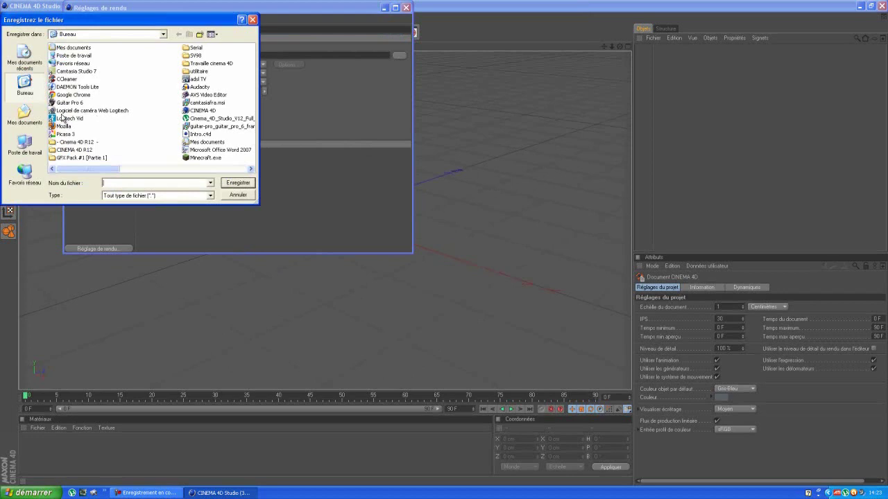
pyautogui.write('Tuto intro')
pyautogui.click(249, 185)
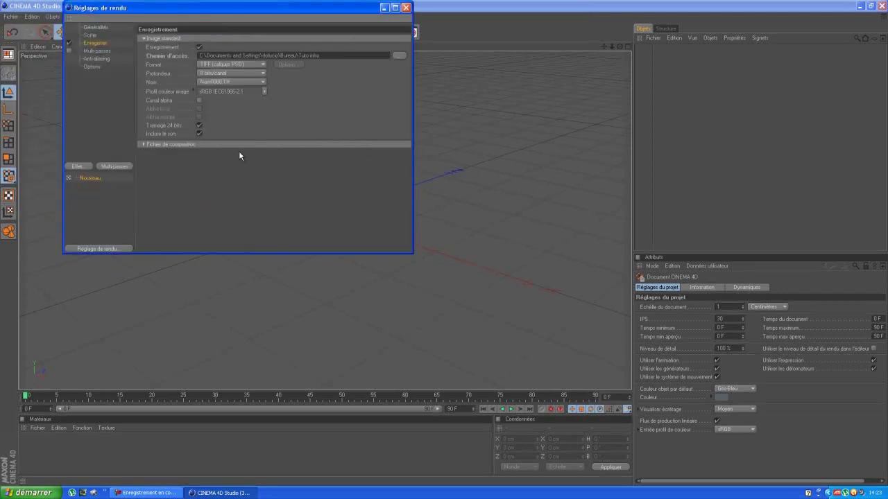
pyautogui.click(208, 65)
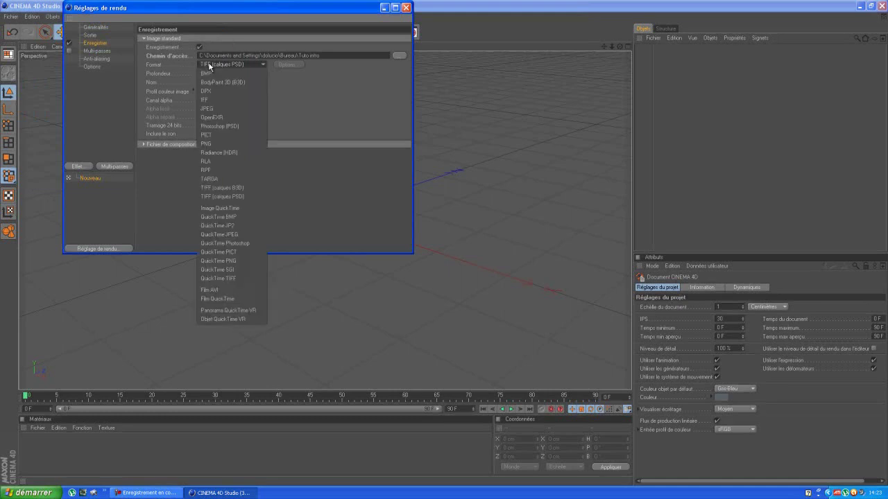
pyautogui.click(223, 290)
# - Set anti-aliasing to "Au mieux" with the Animation filter and a 2x2 minimum level, and close the render settings
pyautogui.click(103, 52)
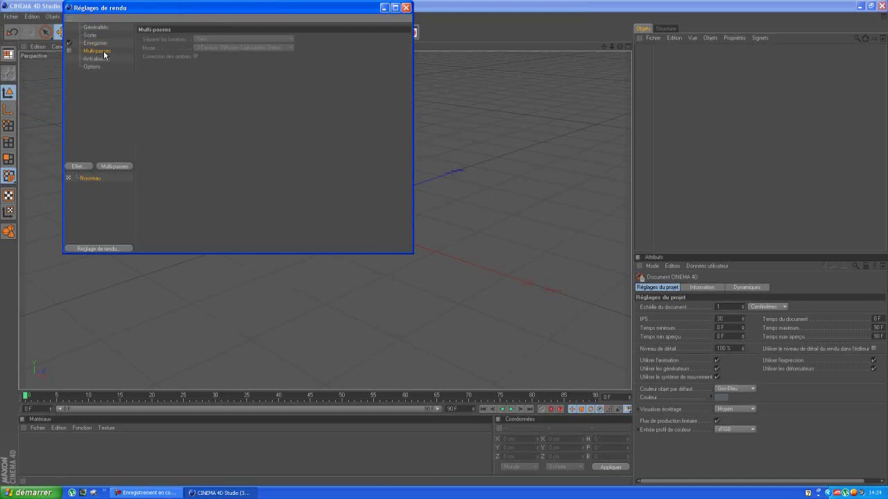
pyautogui.click(99, 59)
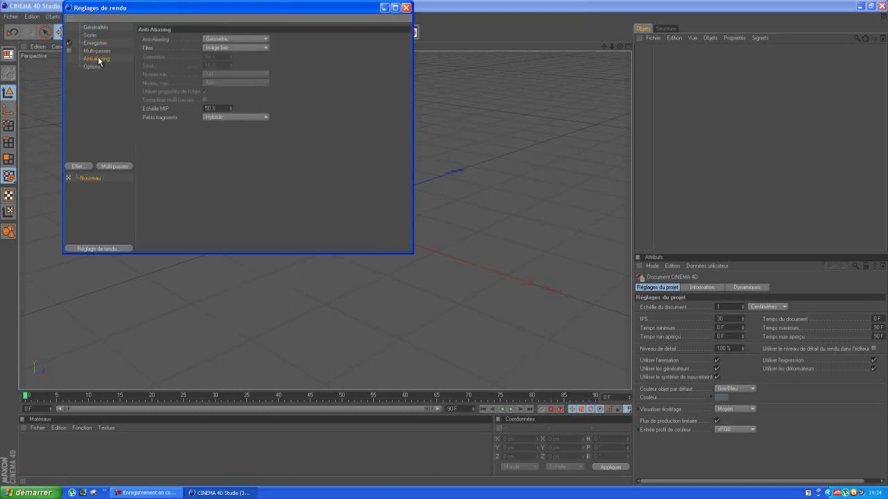
pyautogui.click(243, 40)
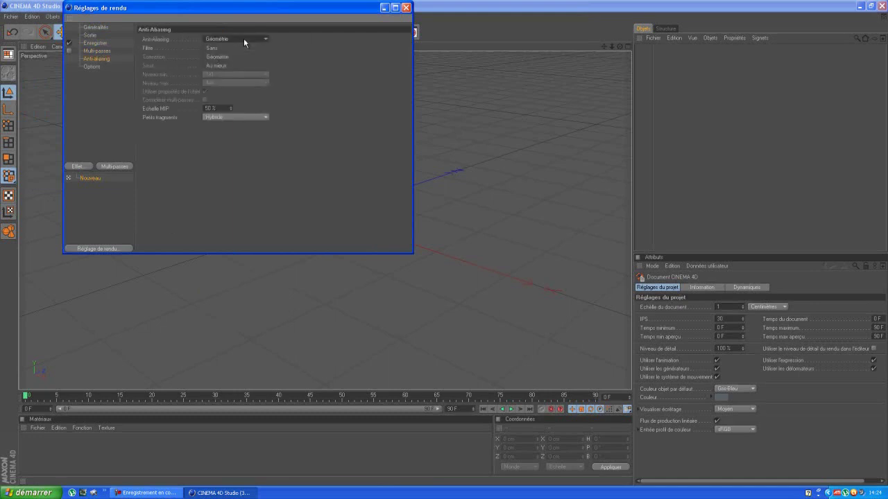
pyautogui.click(253, 64)
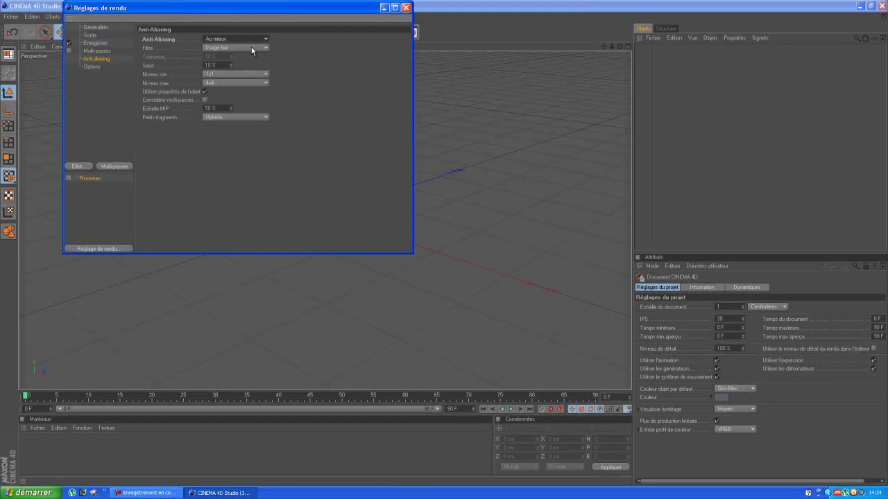
pyautogui.click(252, 47)
pyautogui.click(233, 64)
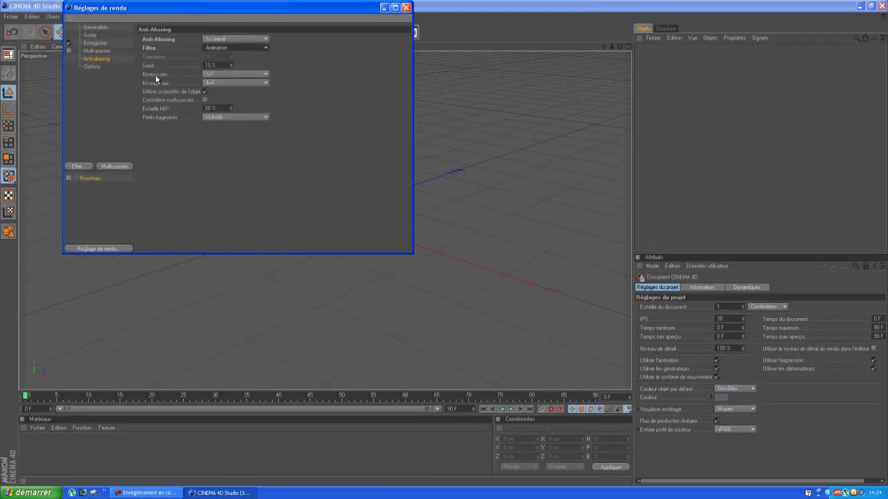
pyautogui.click(249, 75)
pyautogui.click(232, 88)
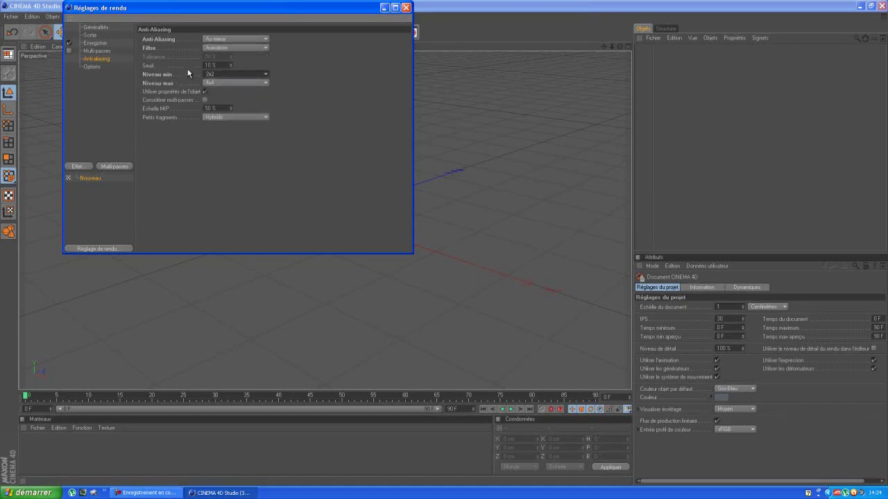
pyautogui.click(407, 9)
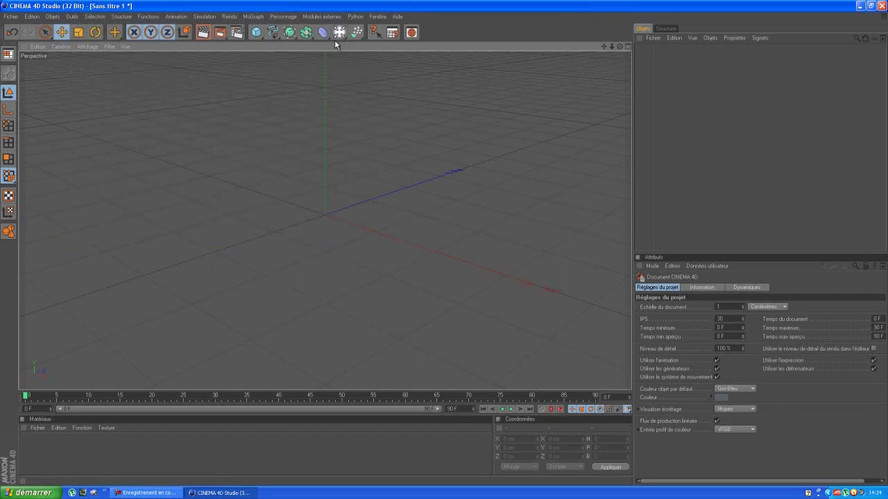
# - Add a background object (Arrière plan) to the scene and create a new material
pyautogui.moveTo(340, 34); pyautogui.dragTo(428, 147)
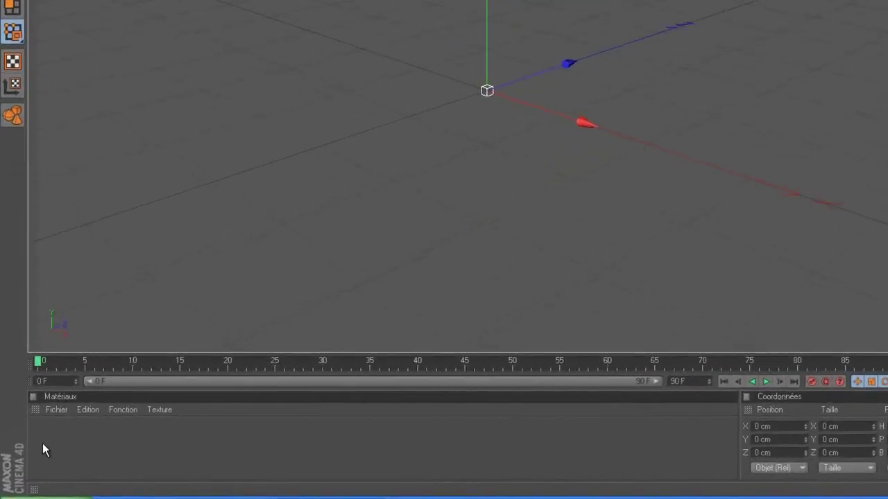
pyautogui.doubleClick(42, 437)
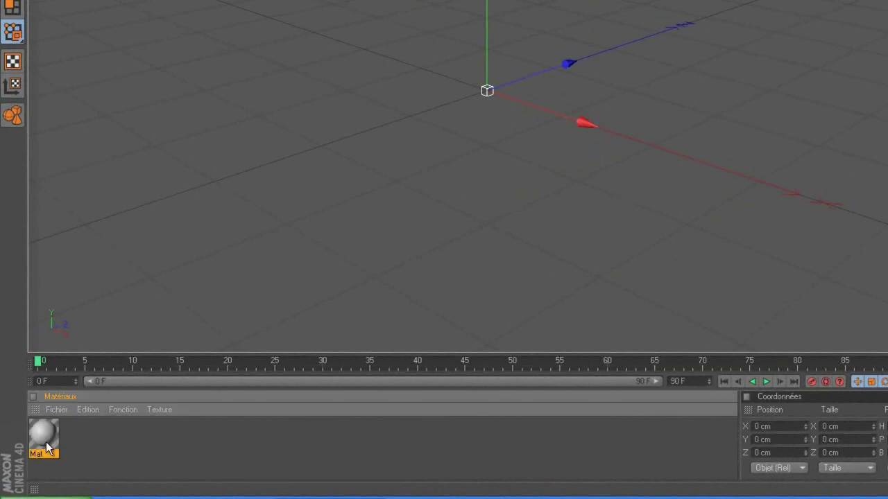
# - Load the perforated metal image as the material's colour texture without copying it to the document folder, and set its sampling to "Sans"
pyautogui.doubleClick(46, 442)
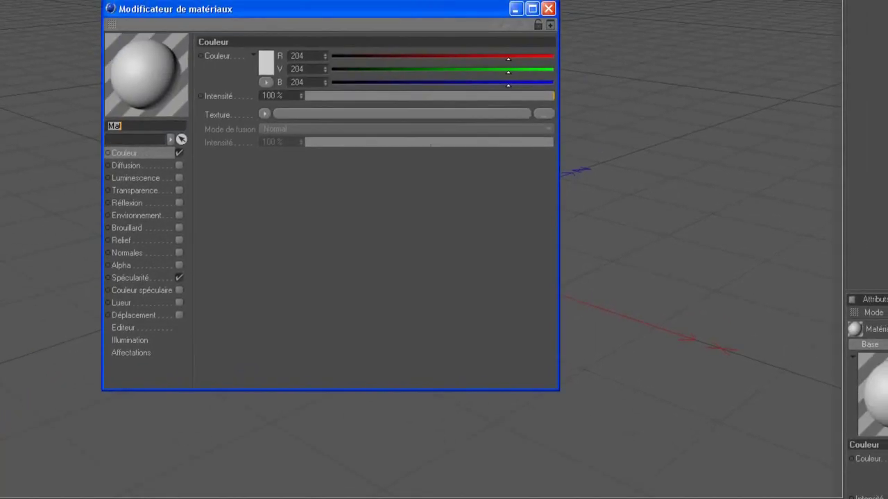
pyautogui.click(540, 116)
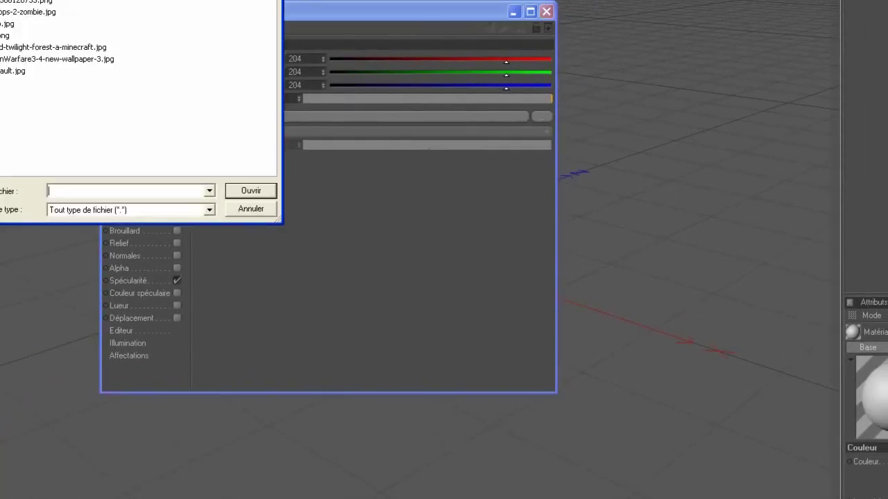
pyautogui.doubleClick(4, 35)
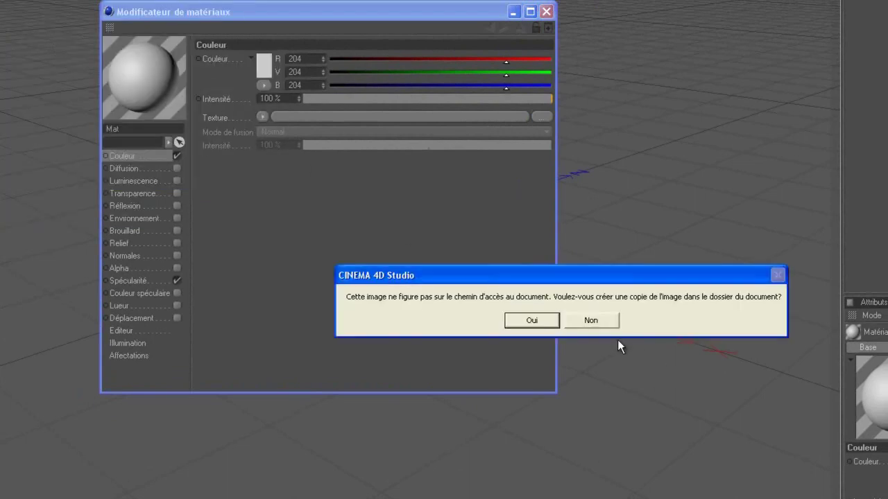
pyautogui.click(583, 321)
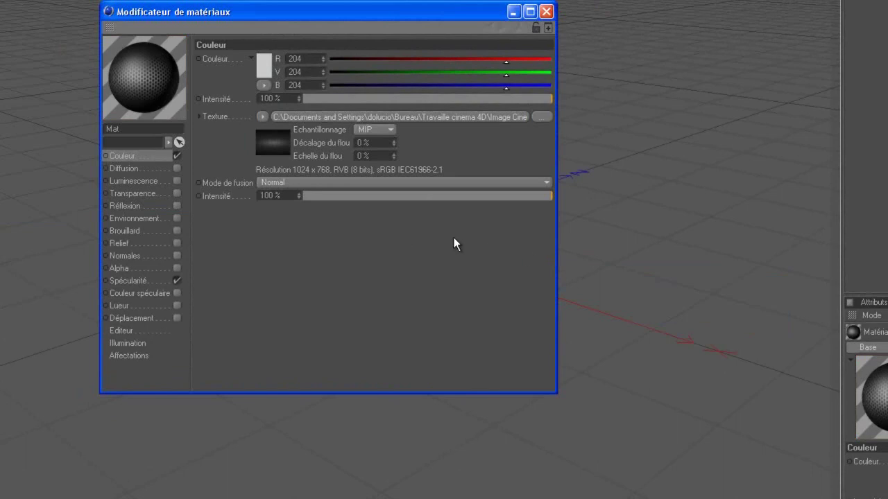
pyautogui.click(371, 129)
pyautogui.click(369, 139)
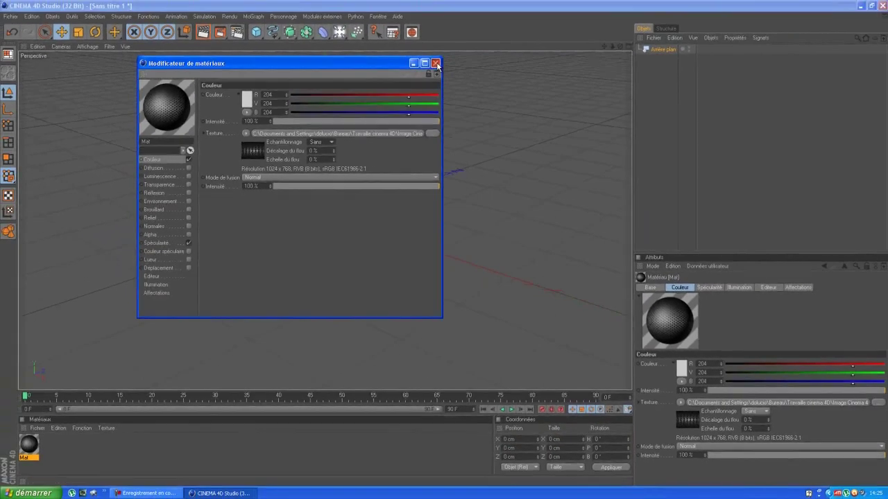
pyautogui.click(546, 11)
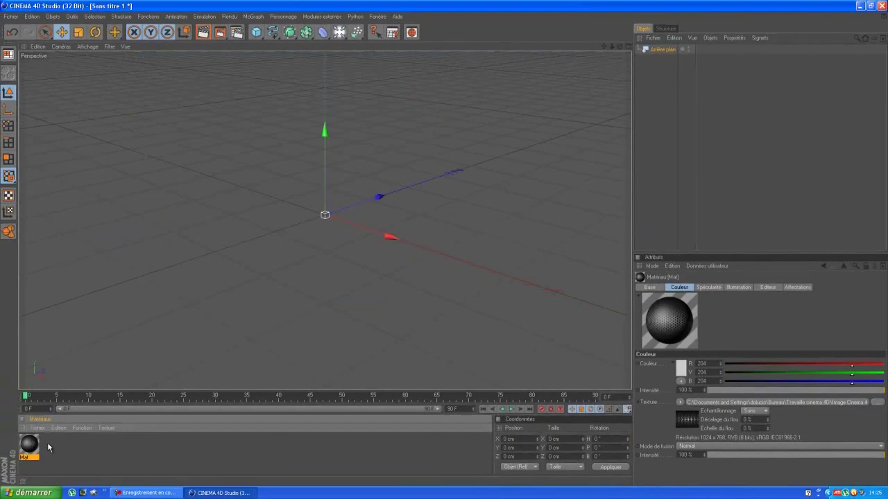
# - Apply the perforated metal material to the Arrière plan object and clear the object selection
pyautogui.moveTo(31, 449); pyautogui.dragTo(663, 51)
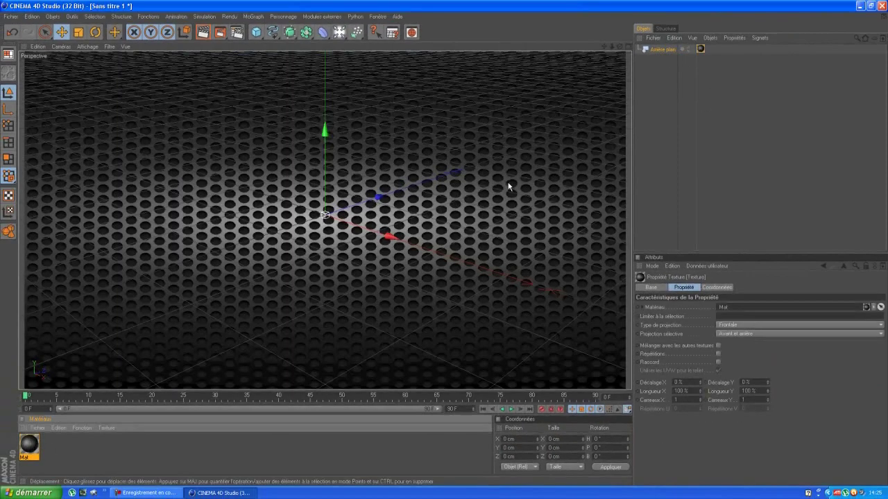
pyautogui.click(827, 163)
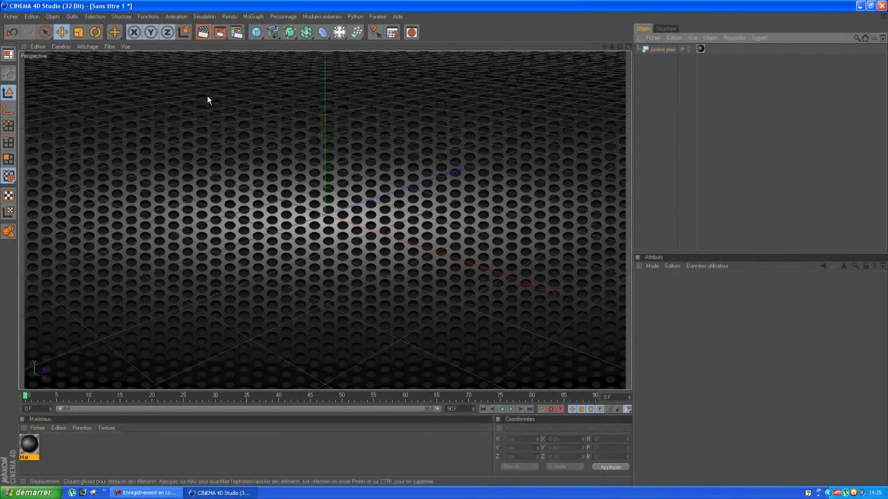
# - Add a cylinder and rotate it to lie horizontally, with heading about 46° and bank about 90°
pyautogui.click(255, 33)
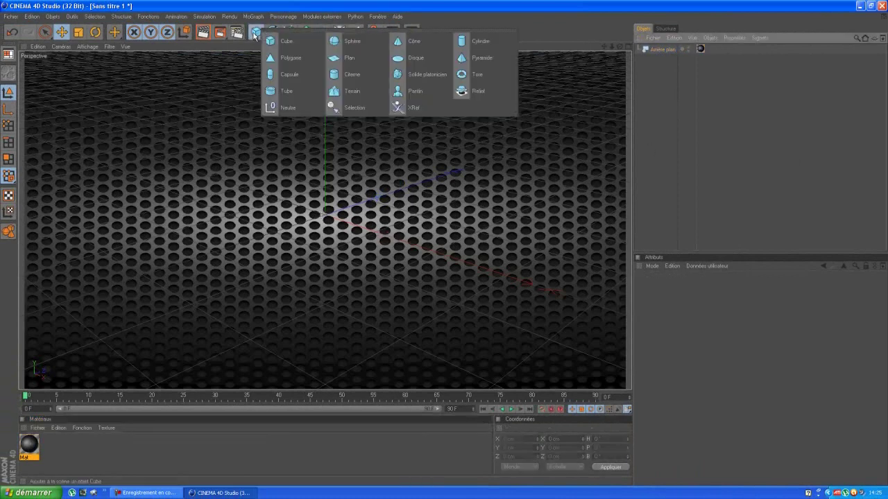
pyautogui.click(459, 43)
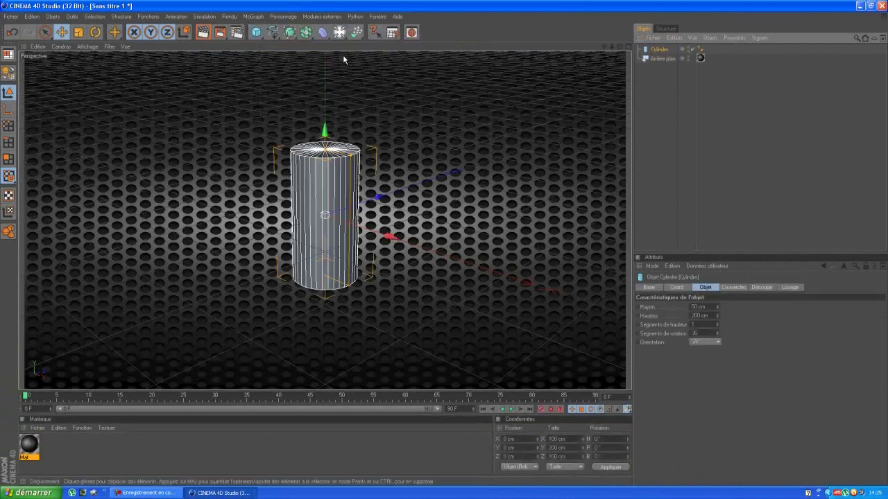
pyautogui.click(96, 33)
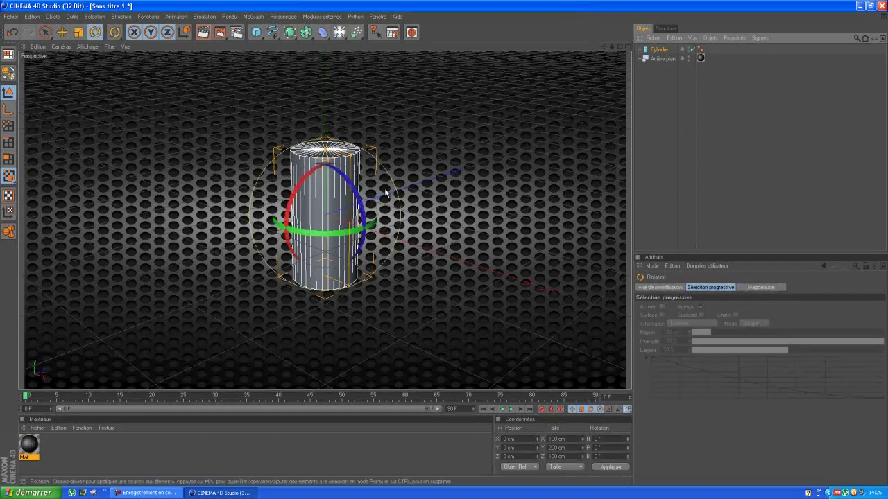
pyautogui.moveTo(351, 186); pyautogui.dragTo(352, 235)
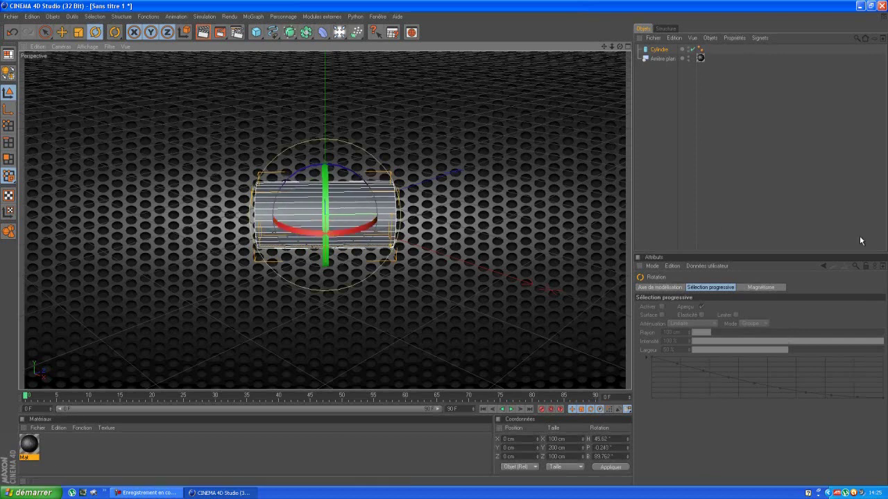
# - Scale the cylinder up uniformly until it is about 679 cm long
pyautogui.click(659, 49)
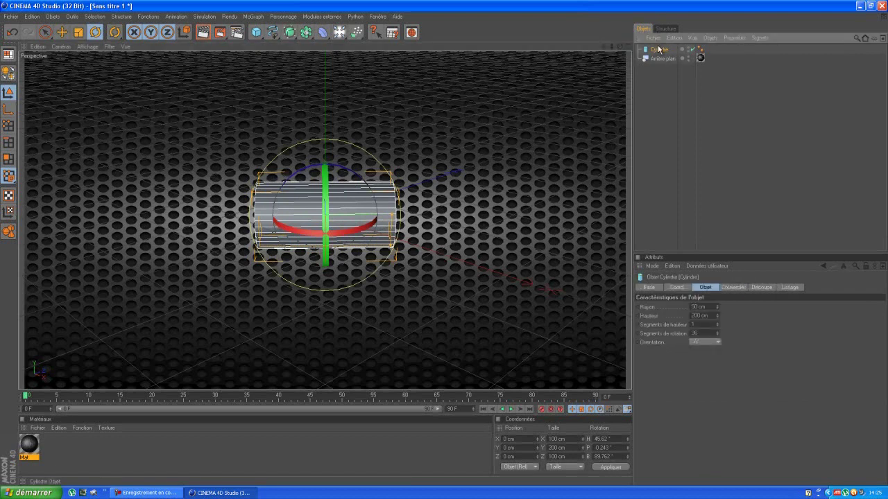
pyautogui.click(80, 33)
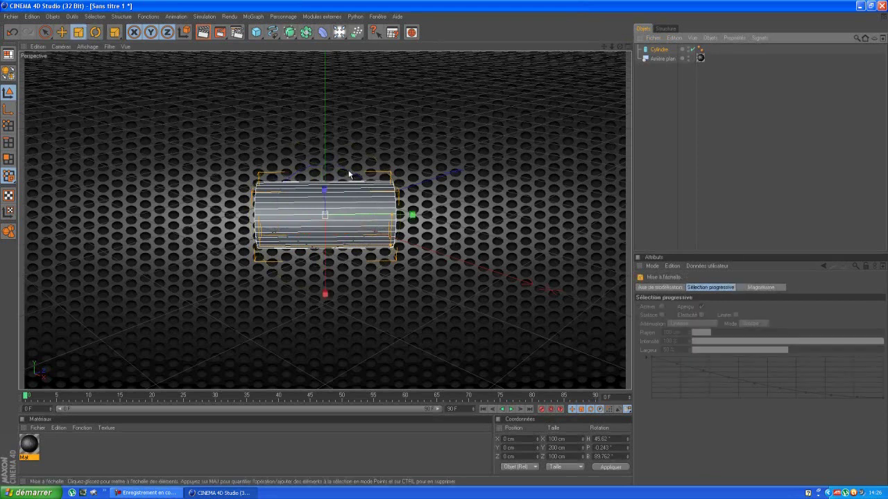
pyautogui.moveTo(412, 215); pyautogui.dragTo(439, 245)
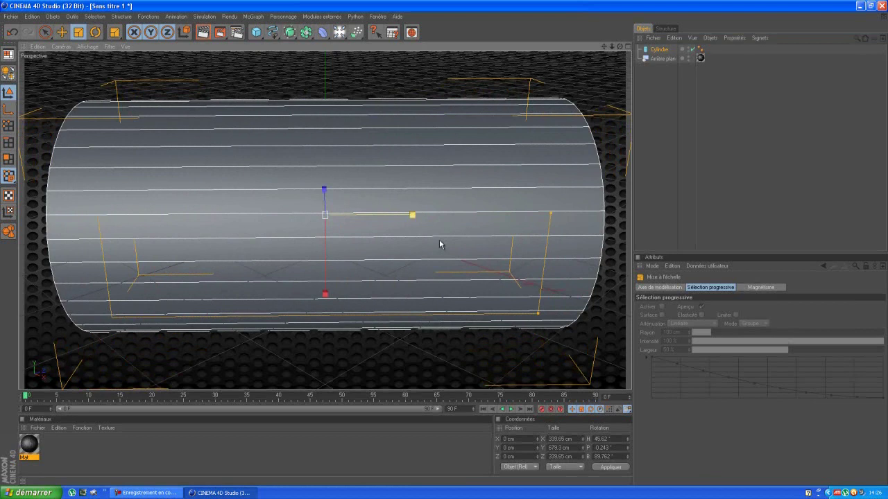
# - Set the enlarged cylinder's radius to 30 cm to turn it into a long thin bar
pyautogui.click(659, 51)
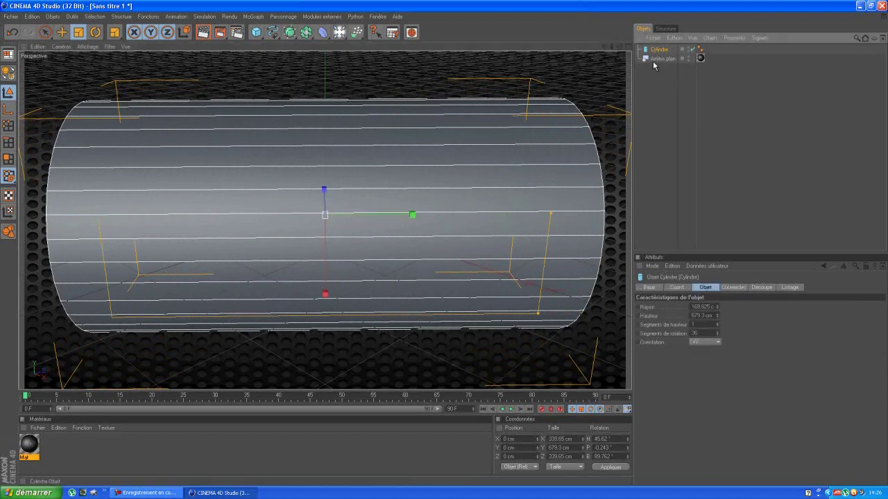
pyautogui.moveTo(690, 306); pyautogui.dragTo(697, 307)
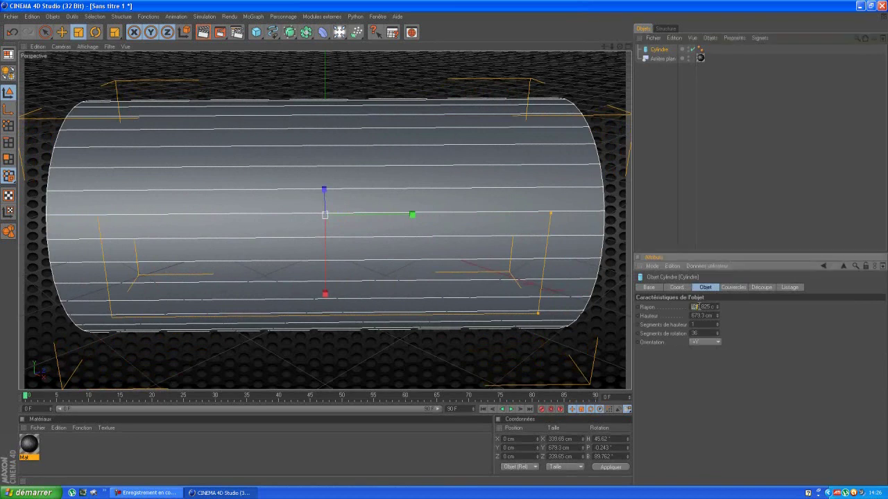
pyautogui.write('30')
pyautogui.press('Return')
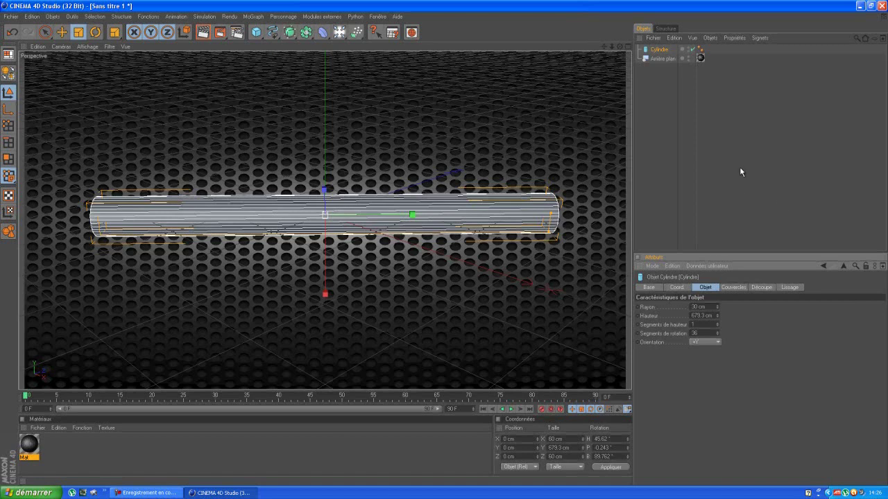
pyautogui.click(696, 113)
# - Duplicate the long cylinder in place by copying and pasting it
pyautogui.click(661, 50)
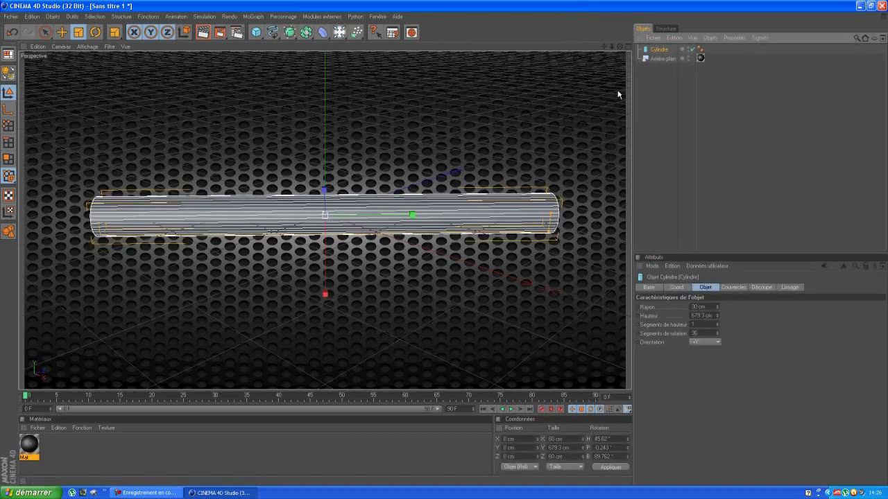
pyautogui.hotkey('ctrl', 'c')
pyautogui.hotkey('ctrl', 'v')
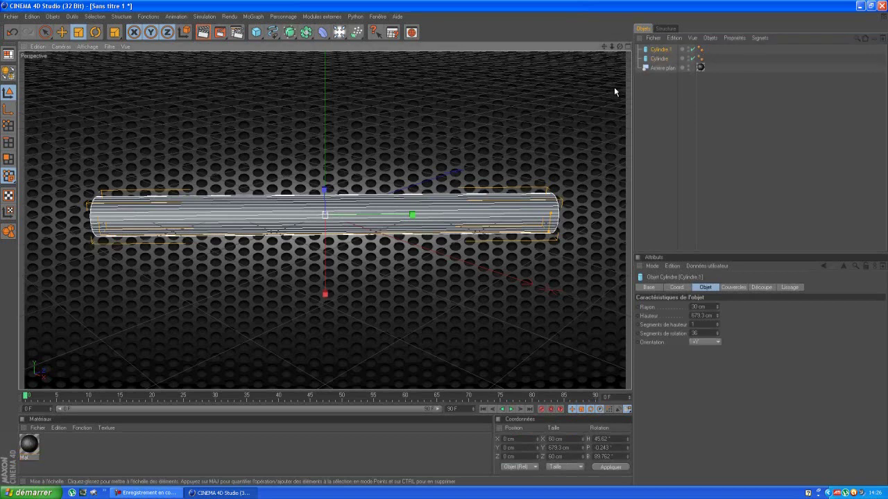
# - Rename the original cylinder as "Barre de chargement" and its copy as "Barre en mouvement"
pyautogui.doubleClick(655, 59)
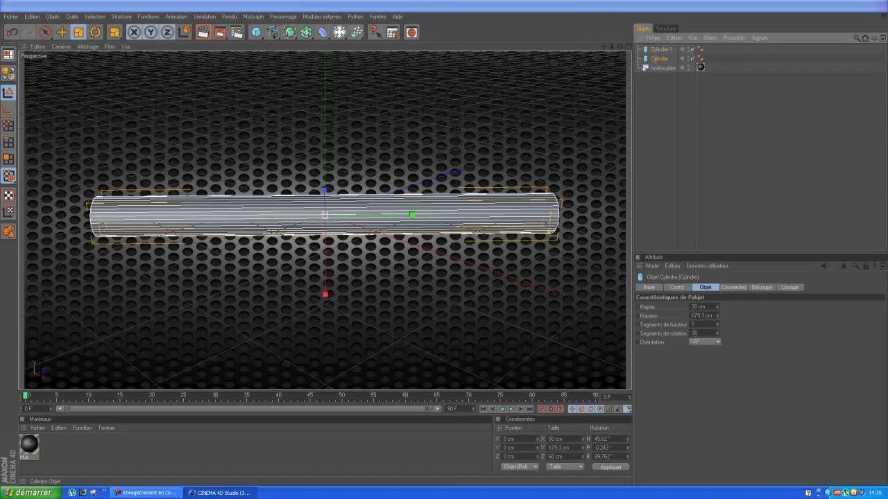
pyautogui.write('T')
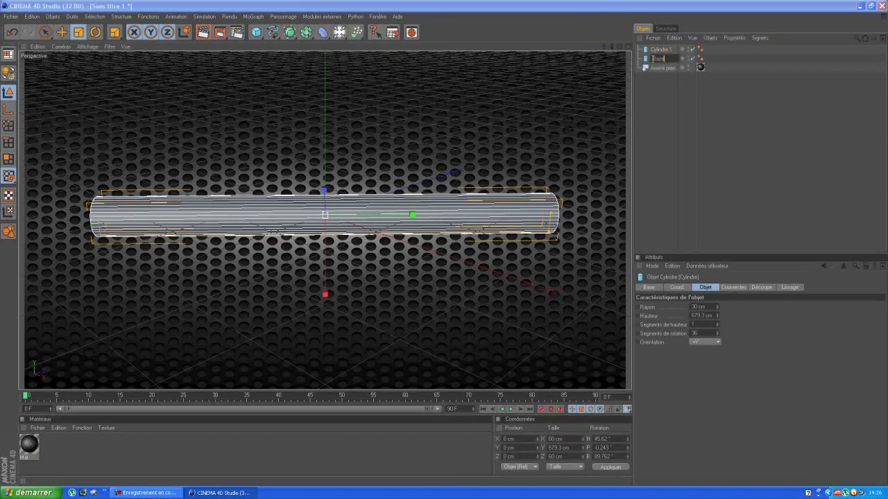
pyautogui.write('arre de chrgemen')
pyautogui.write('t')
pyautogui.press('Return')
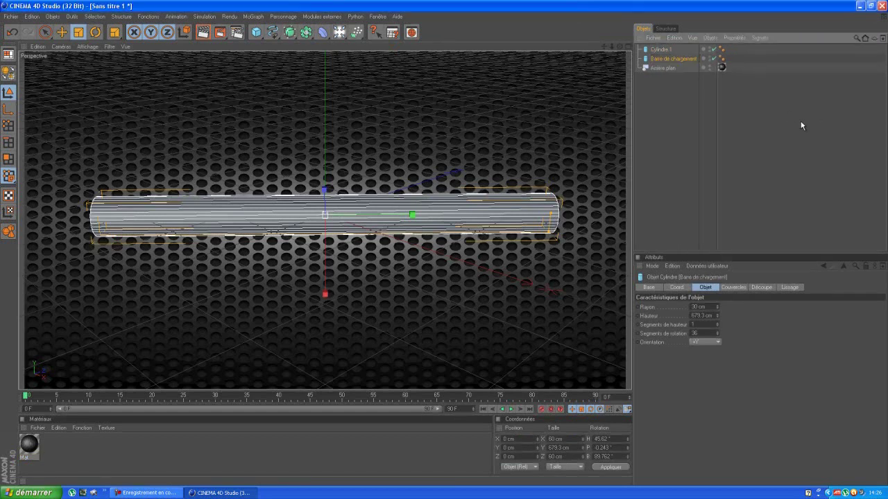
pyautogui.doubleClick(662, 50)
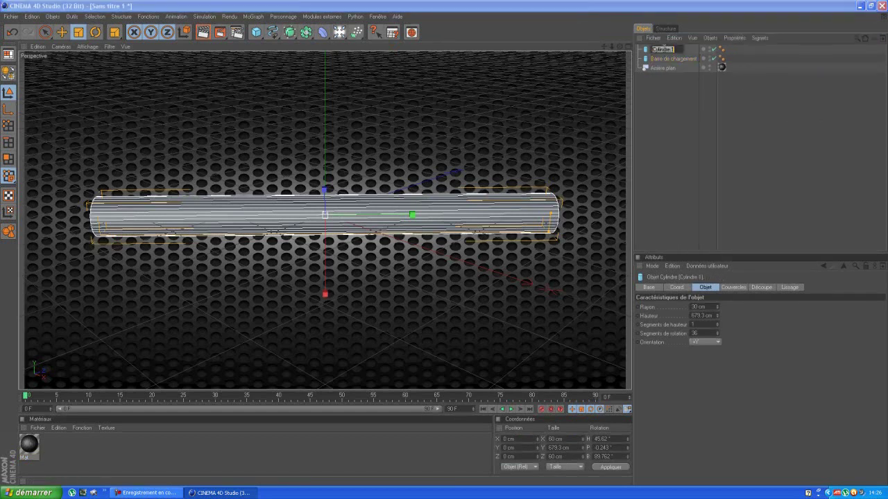
pyautogui.press('BackSpace')
pyautogui.press('Return')
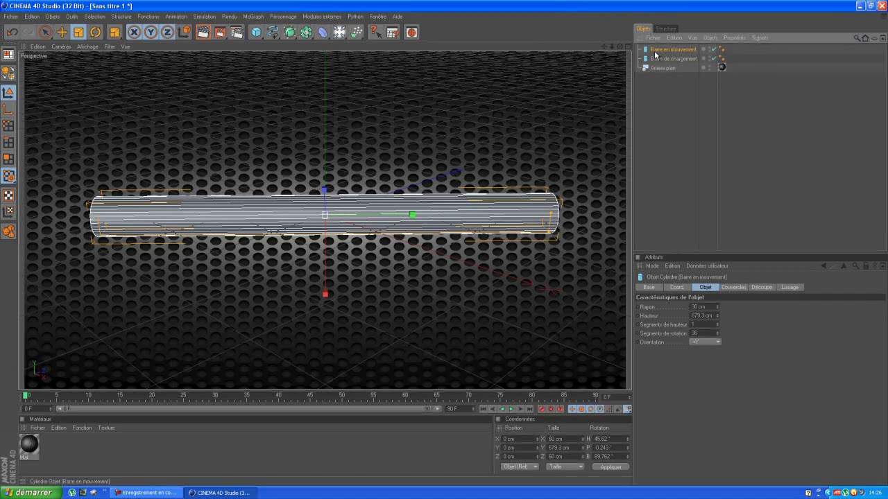
pyautogui.hotkey('ctrl', 'c')
pyautogui.hotkey('ctrl', 'v')
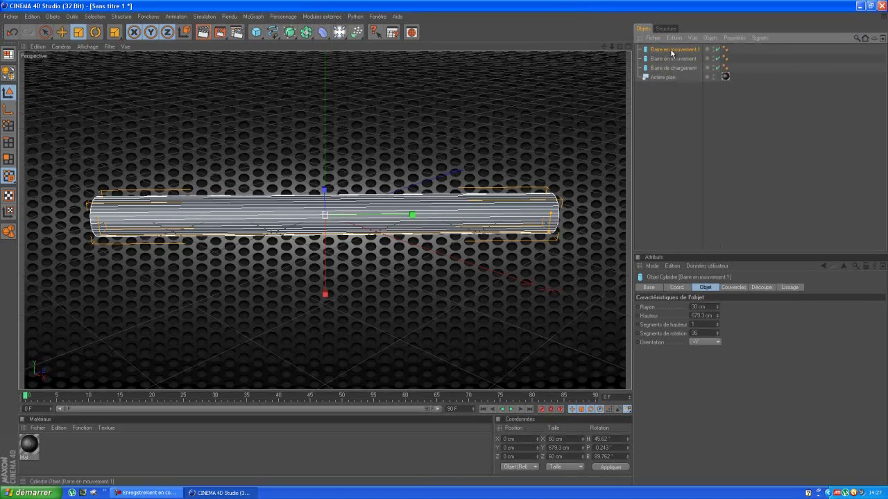
pyautogui.press('Delete')
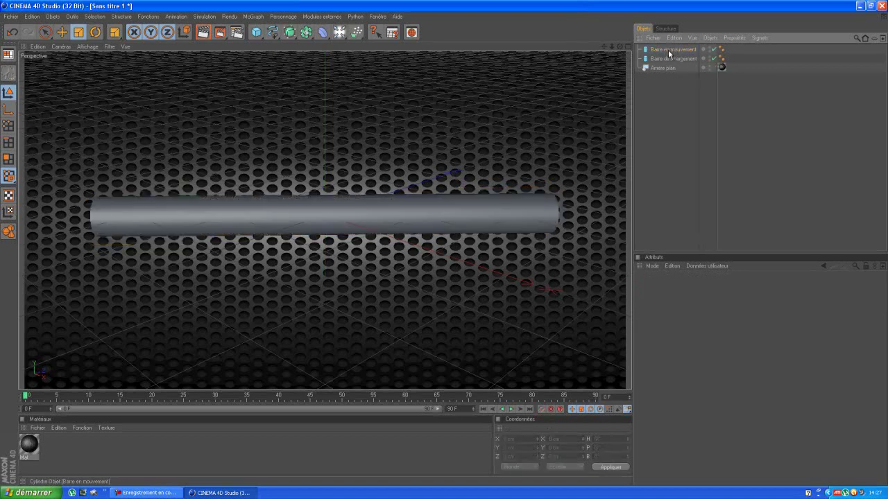
# - Scale Barre en mouvement down to a height of about 57 cm and set its radius to 30 cm
pyautogui.click(670, 52)
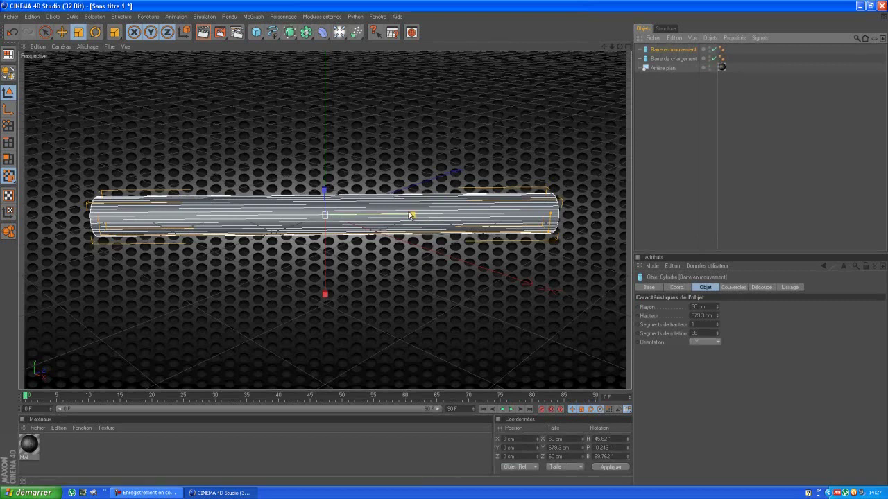
pyautogui.click(80, 34)
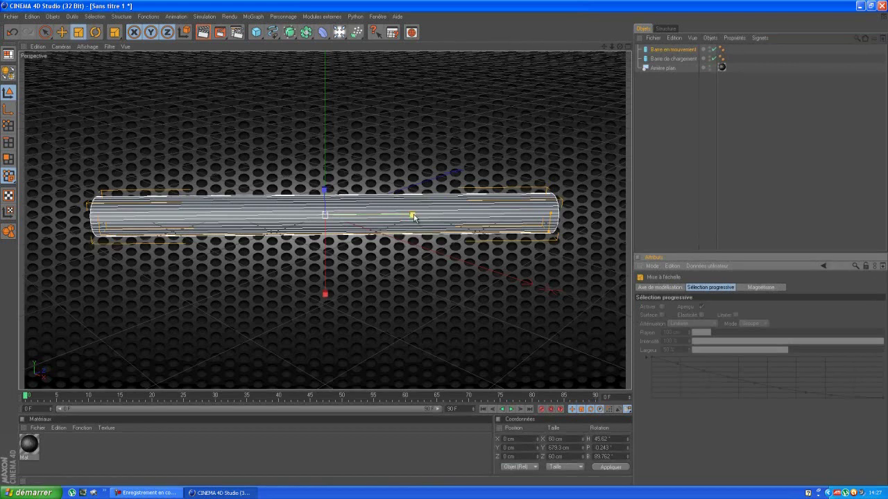
pyautogui.moveTo(412, 217); pyautogui.dragTo(444, 243)
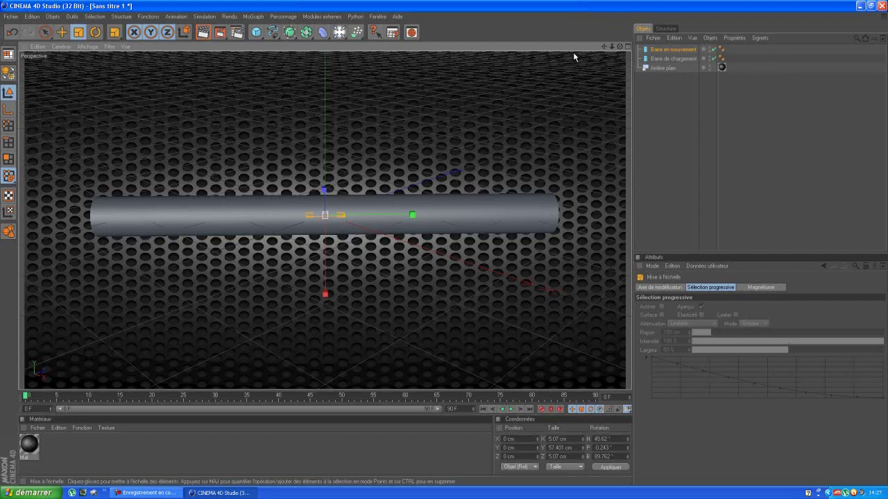
pyautogui.click(665, 51)
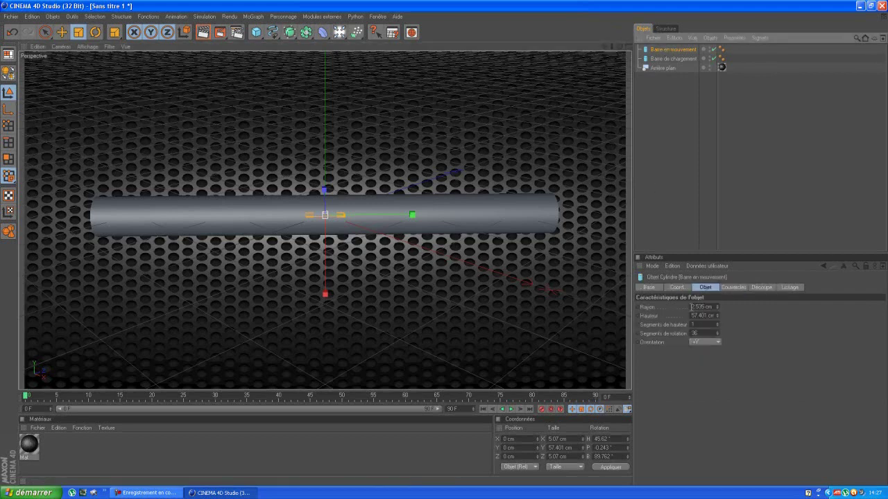
pyautogui.doubleClick(691, 307)
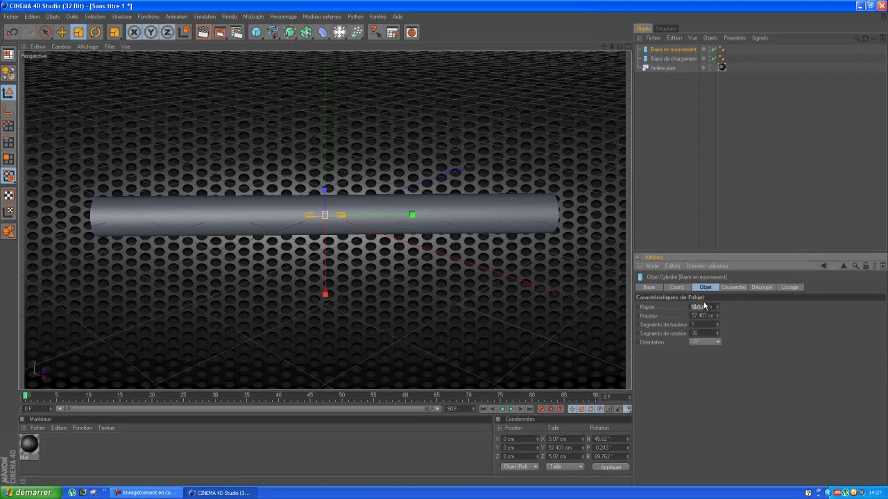
pyautogui.write('30')
pyautogui.press('Return')
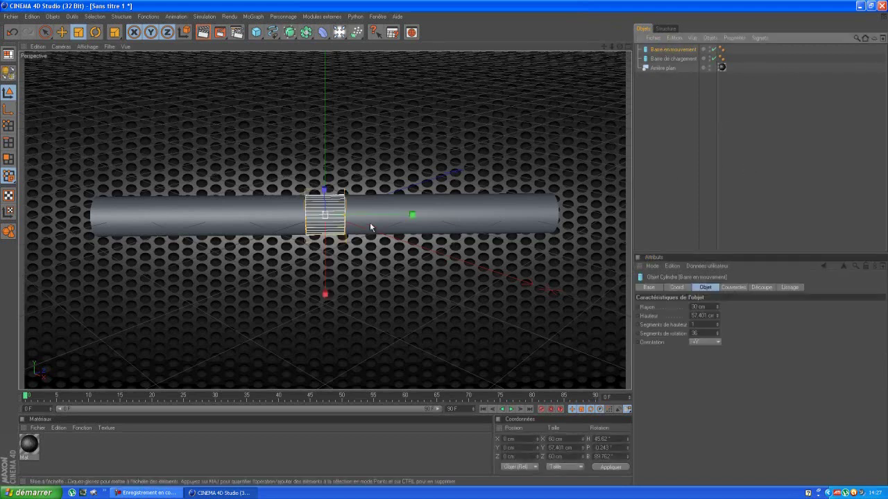
# - Scale Barre en mouvement up to a height of about 142 cm and set its radius to 30 cm
pyautogui.moveTo(407, 219); pyautogui.dragTo(444, 246)
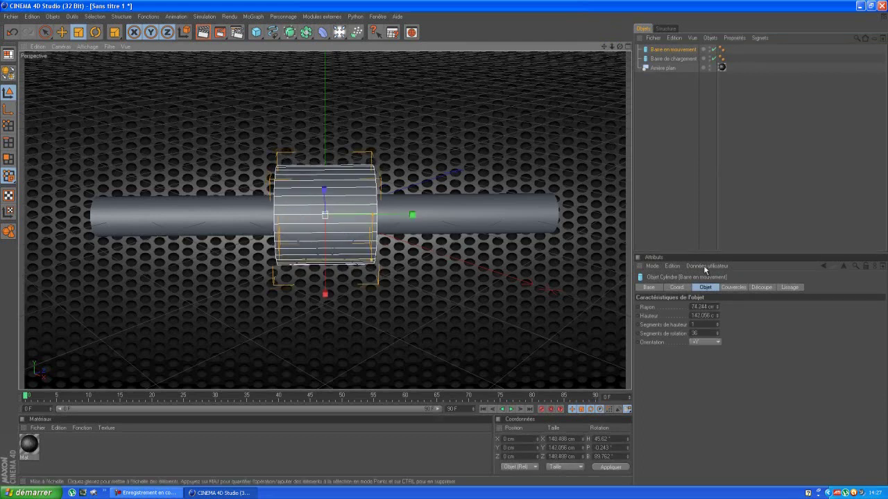
pyautogui.doubleClick(691, 307)
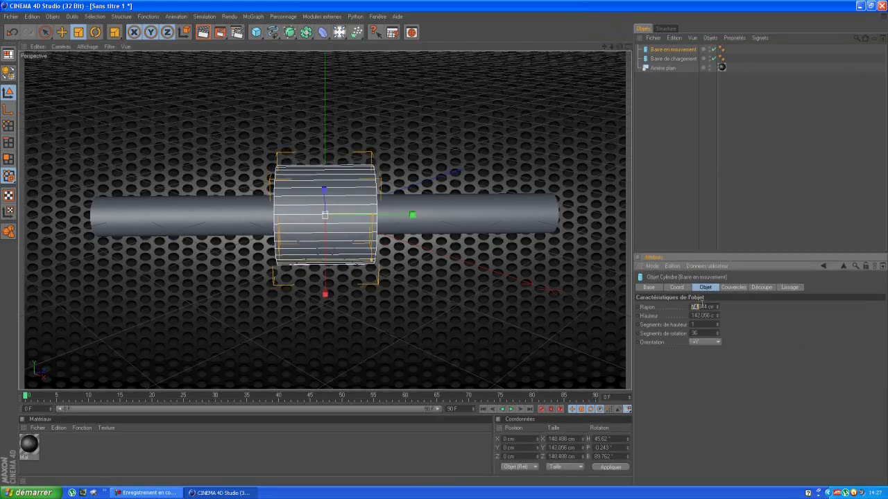
pyautogui.write('1')
pyautogui.click(762, 222)
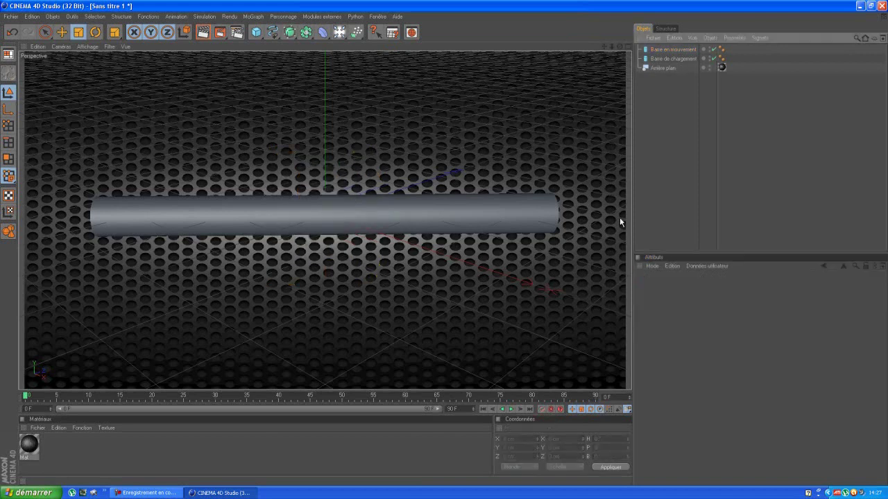
# - Move Barre en mouvement about 274 cm along its length to the left end of the long bar, and clear the selection
pyautogui.click(663, 49)
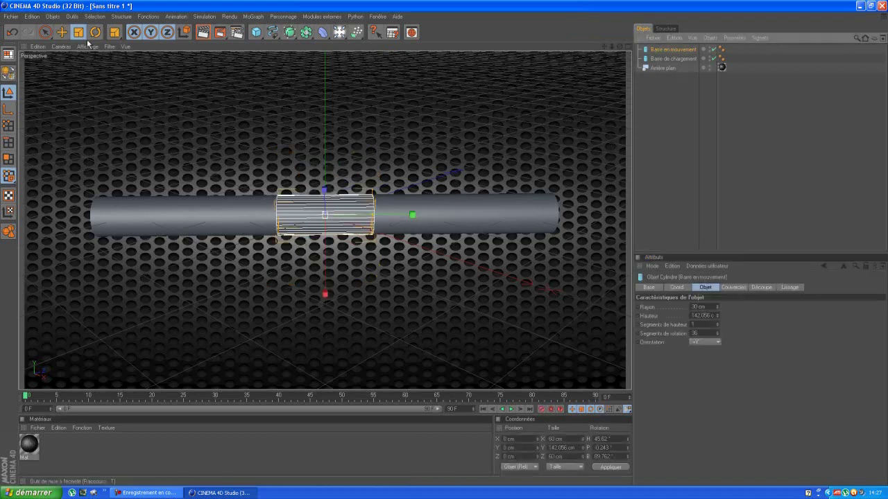
pyautogui.click(45, 32)
pyautogui.moveTo(409, 215); pyautogui.dragTo(439, 246)
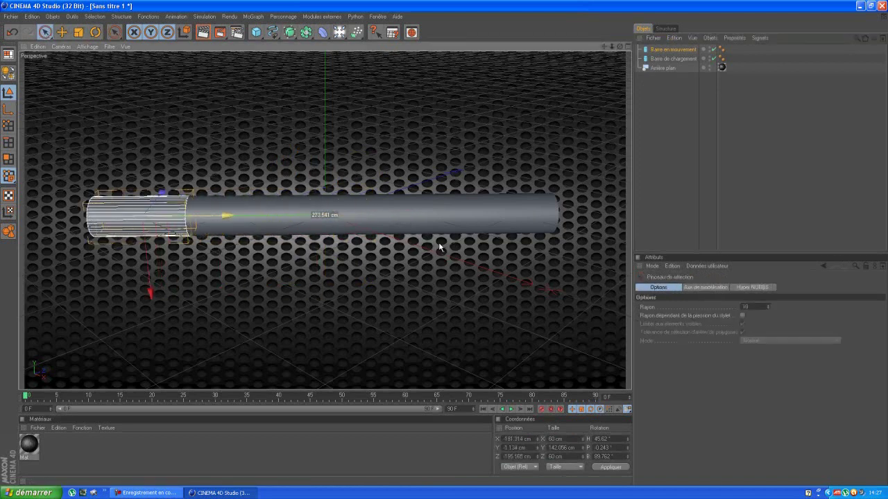
pyautogui.click(874, 191)
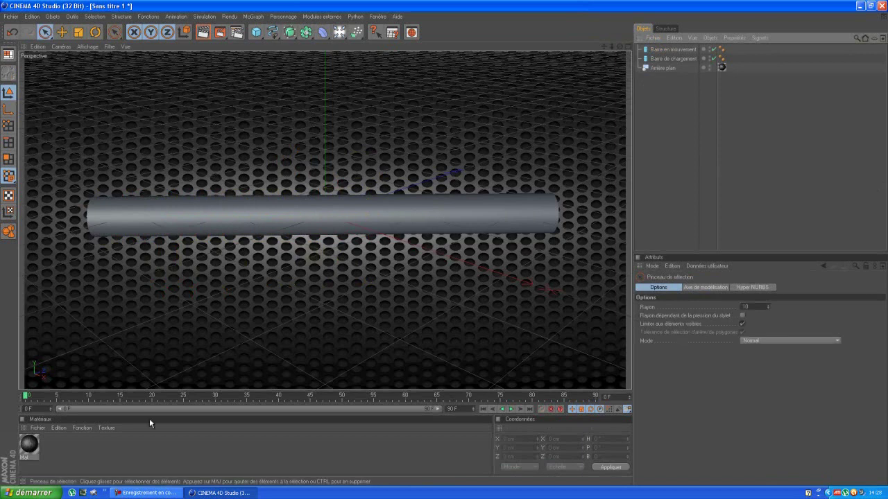
# - Create a new material with a black colour (RGB 0, 0, 0) and apply it to Barre de chargement
pyautogui.doubleClick(61, 453)
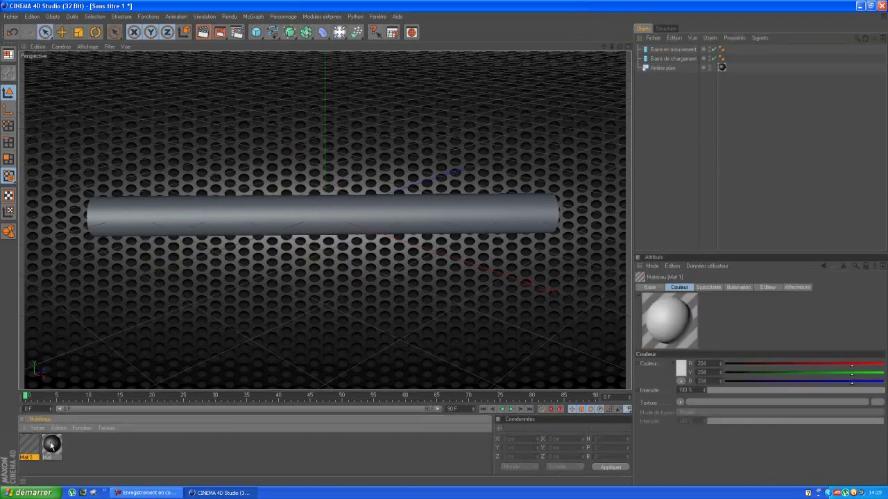
pyautogui.doubleClick(30, 445)
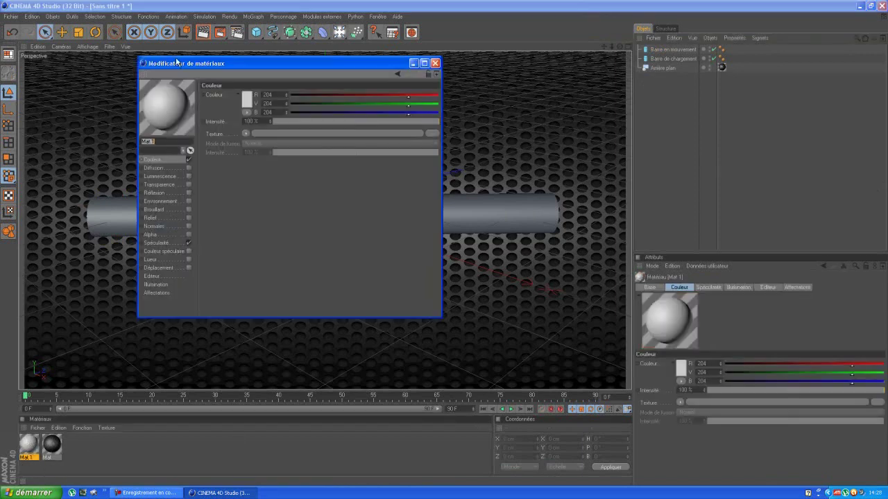
pyautogui.click(246, 99)
pyautogui.moveTo(249, 97); pyautogui.dragTo(259, 114)
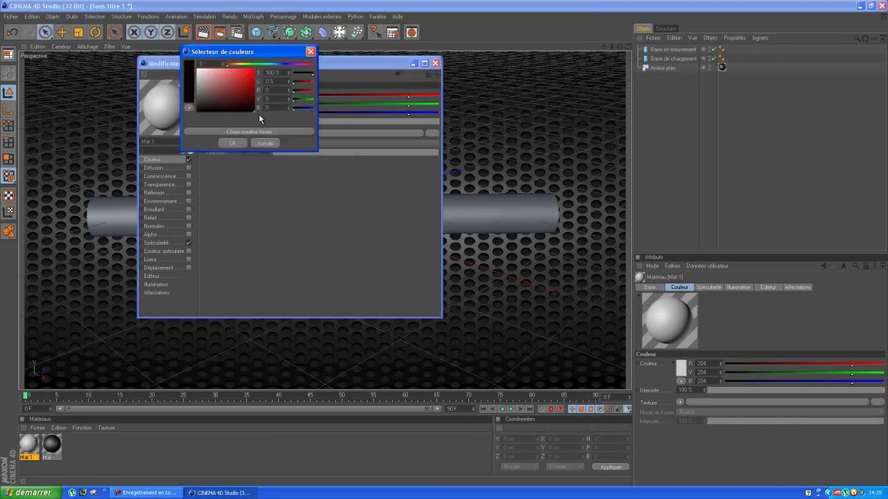
pyautogui.click(232, 143)
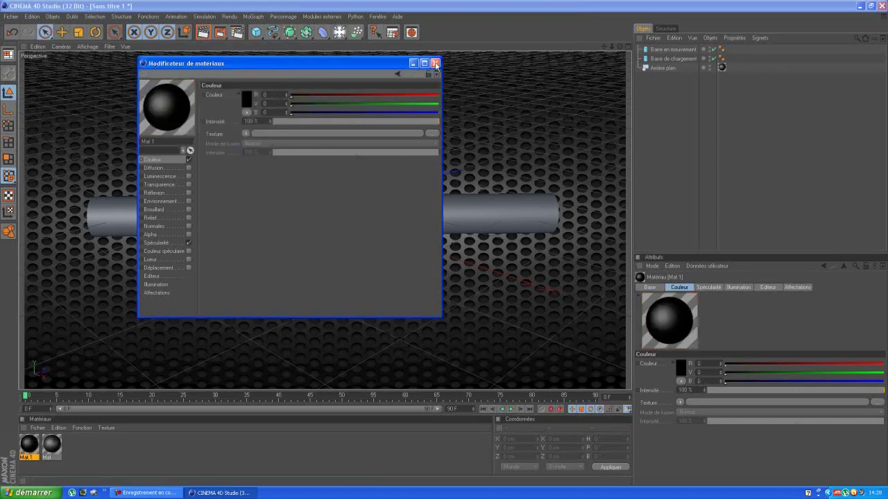
pyautogui.click(435, 64)
pyautogui.moveTo(149, 328); pyautogui.dragTo(368, 224)
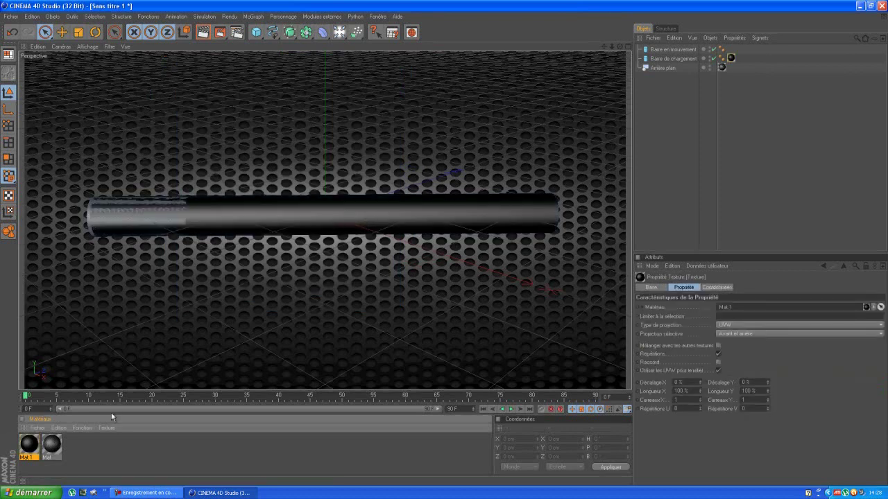
# - Create a new material with a cyan colour (RGB 0, 222, 222) and apply it to Barre en mouvement
pyautogui.doubleClick(79, 461)
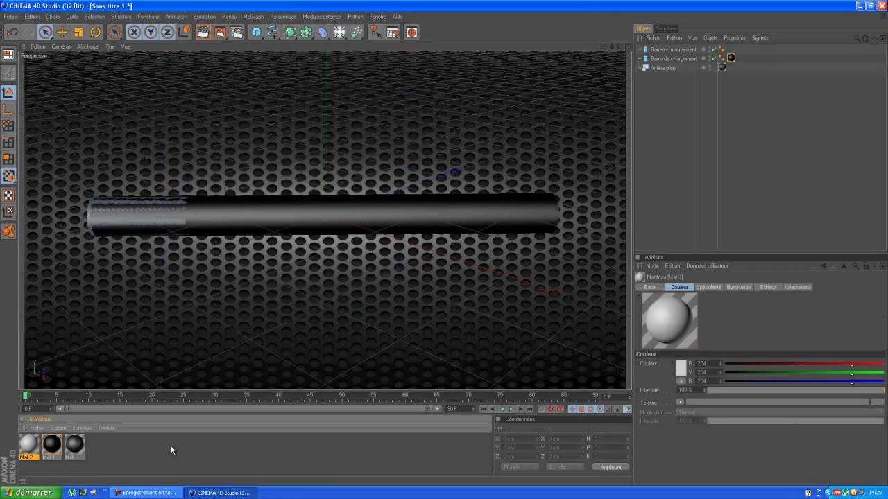
pyautogui.doubleClick(35, 444)
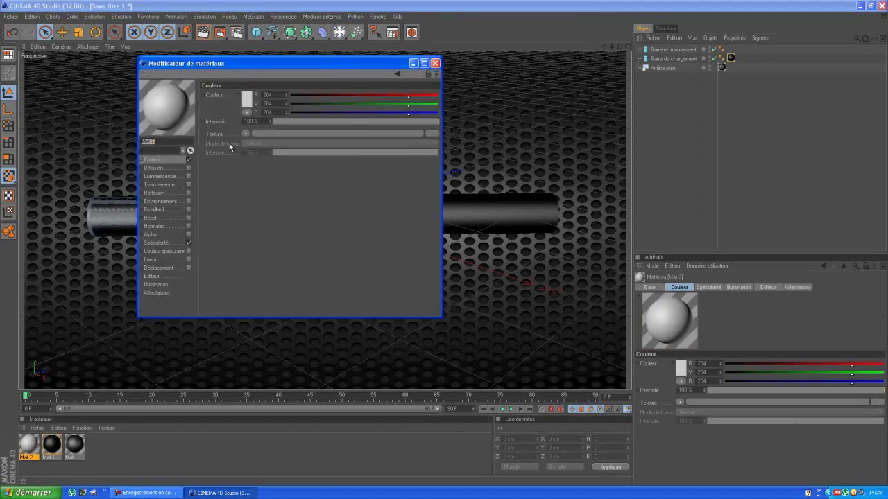
pyautogui.click(248, 101)
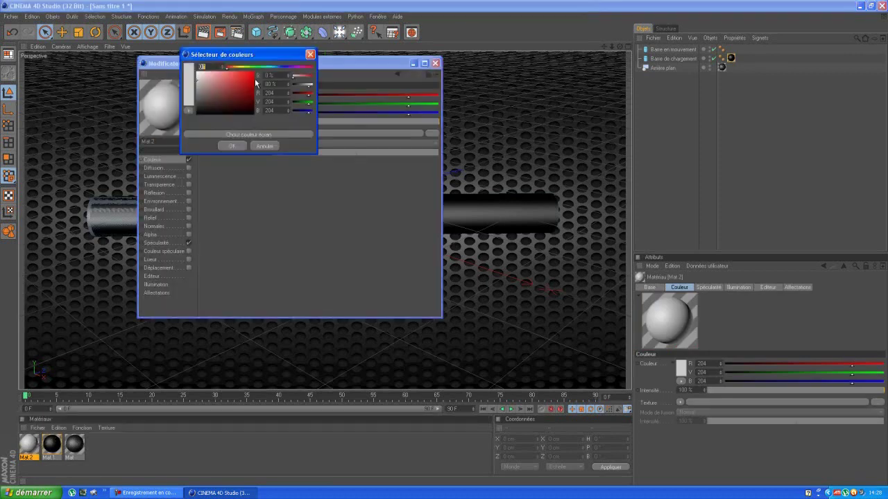
pyautogui.moveTo(255, 67)
pyautogui.mouseDown()
pyautogui.moveTo(273, 67)
pyautogui.moveTo(256, 81)
pyautogui.mouseUp()
pyautogui.click(236, 147)
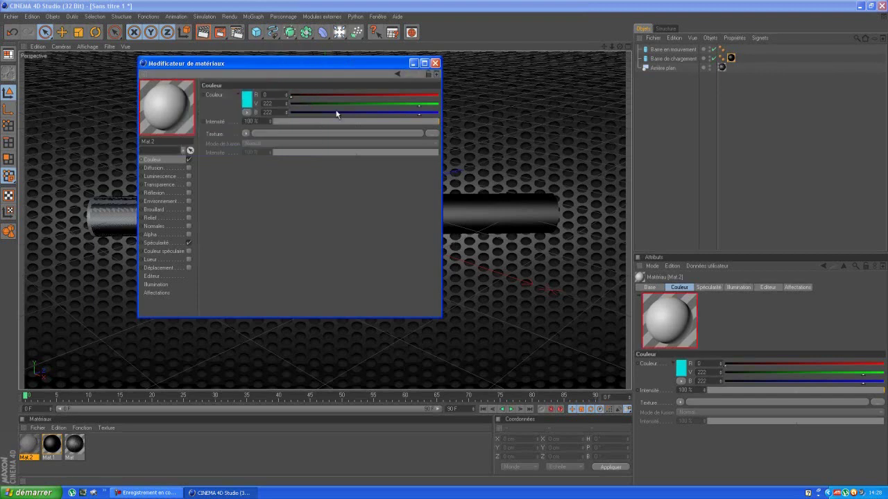
pyautogui.click(436, 63)
pyautogui.moveTo(34, 444); pyautogui.dragTo(137, 230)
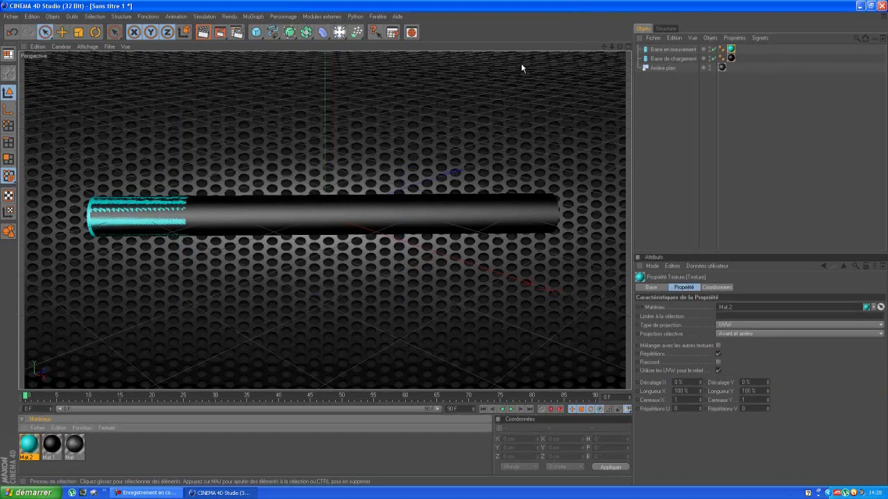
# - Nudge Barre en mouvement about 0.4 cm along its Z axis in front of the black bar's surface, and clear the selection
pyautogui.click(668, 52)
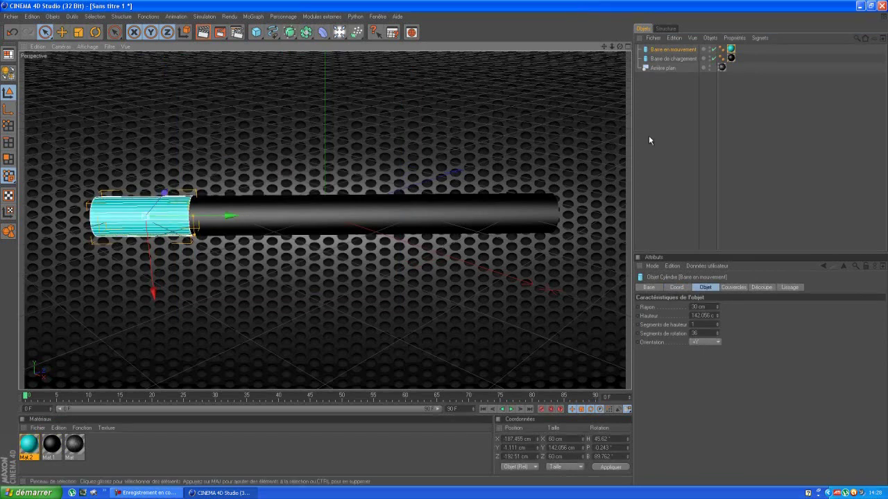
pyautogui.click(694, 144)
pyautogui.click(173, 219)
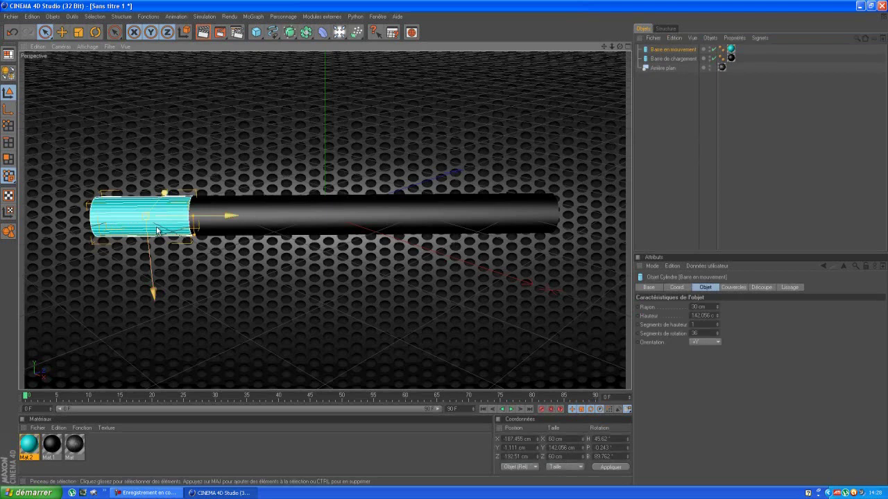
pyautogui.click(707, 170)
pyautogui.click(158, 207)
pyautogui.moveTo(164, 196); pyautogui.dragTo(165, 196)
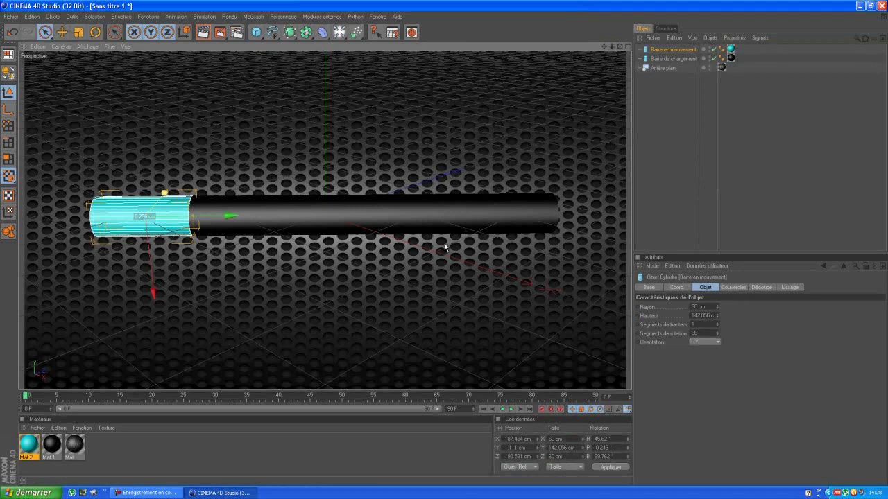
pyautogui.click(745, 169)
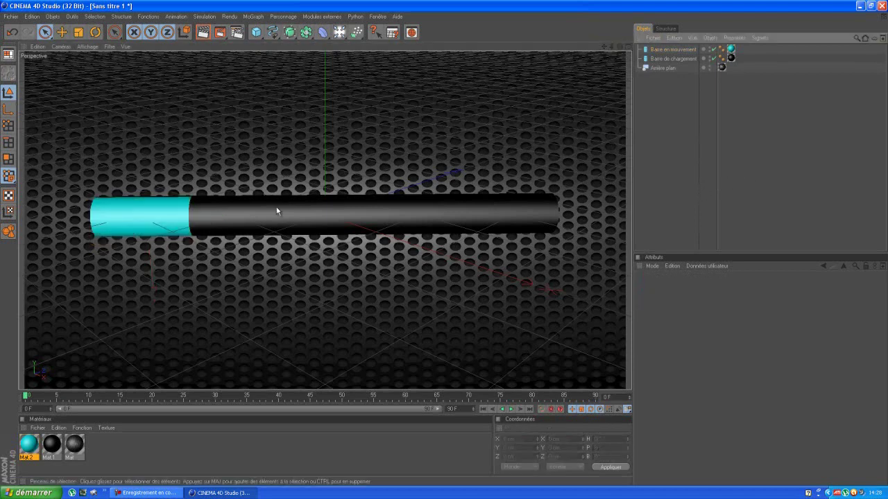
pyautogui.click(141, 212)
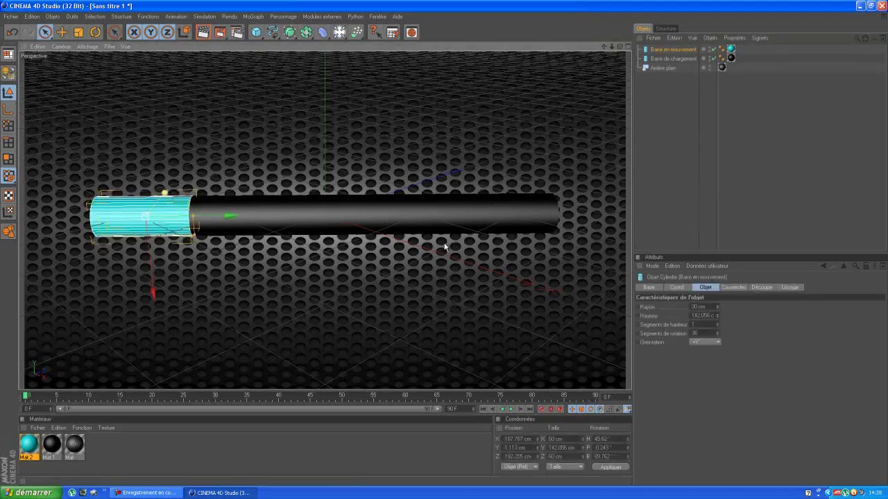
pyautogui.click(757, 179)
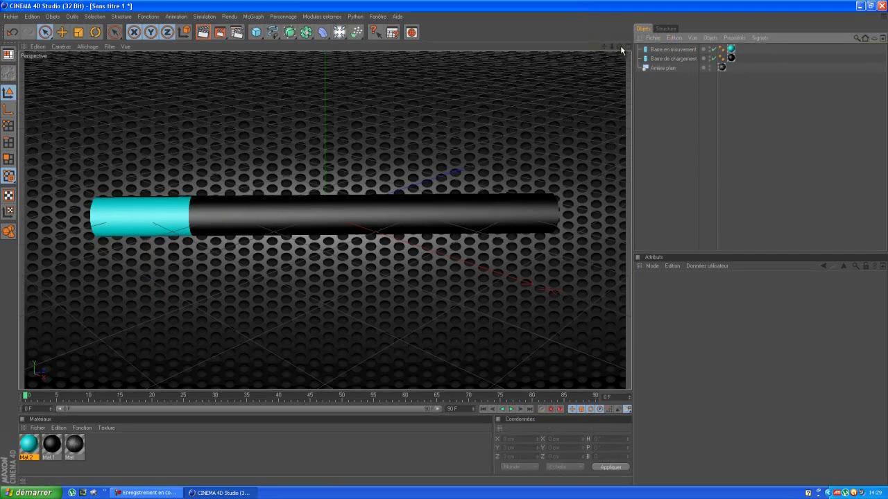
# - Duplicate Barre en mouvement in place with its cyan material
pyautogui.click(694, 50)
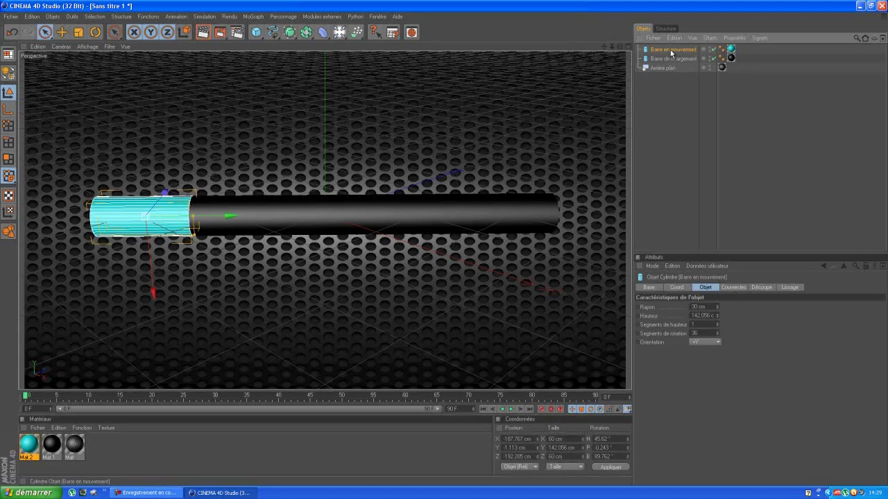
pyautogui.hotkey('ctrl', 'c')
pyautogui.hotkey('ctrl', 'v')
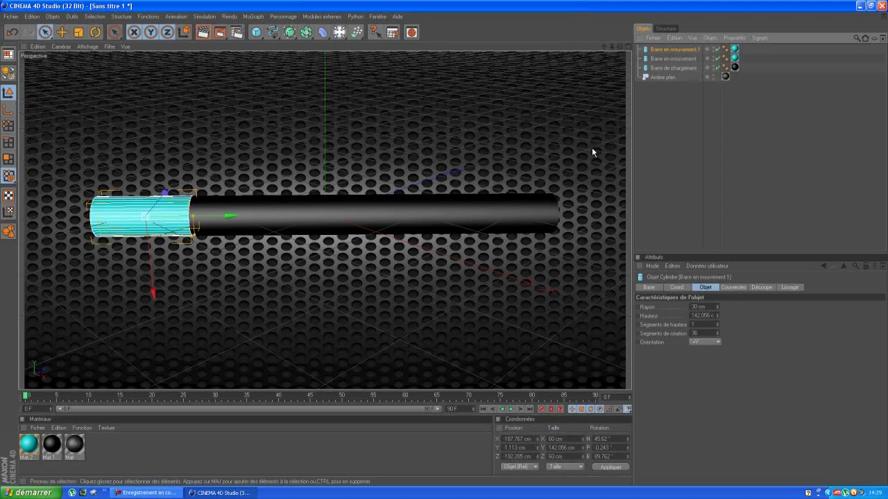
# - Clear the selection, set the animation length to 400 frames, and extend the visible timeline range to frame 400
pyautogui.click(666, 149)
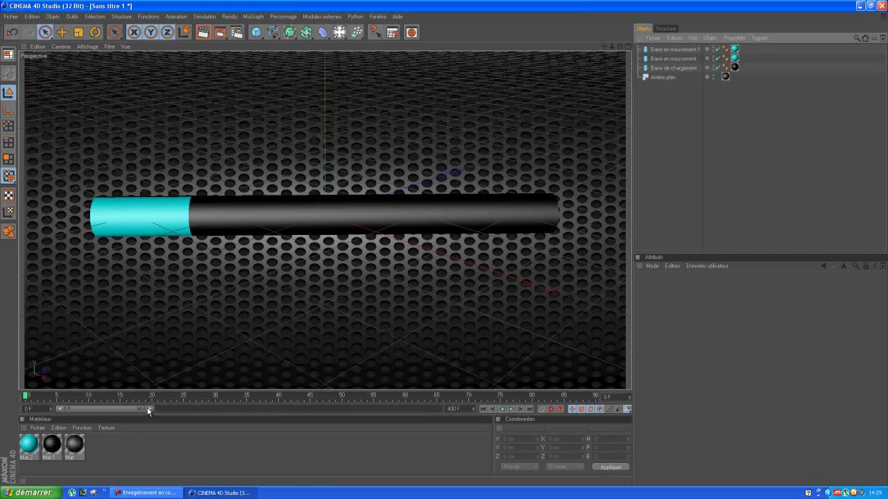
pyautogui.moveTo(149, 408); pyautogui.dragTo(309, 409)
pyautogui.moveTo(368, 400); pyautogui.dragTo(487, 386)
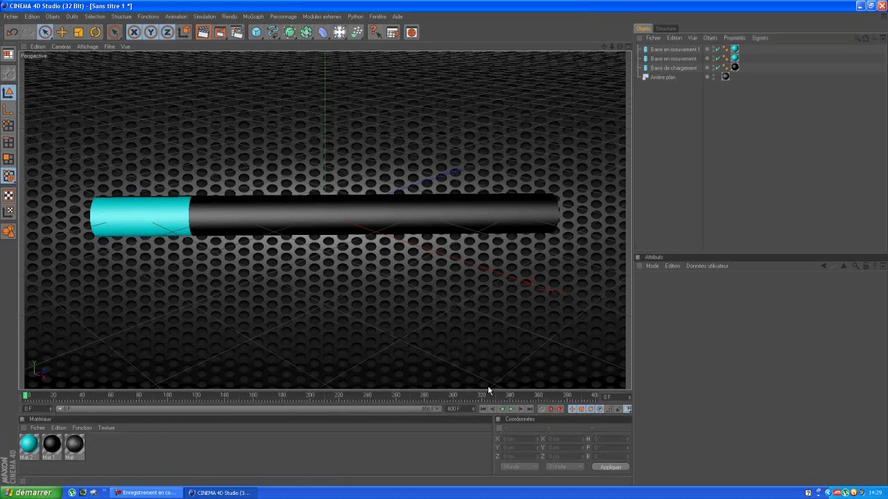
# - Animate Barre en mouvement.1 from frame 0 to frame 40, moving it about 117 cm right along the black bar, and record the keyframe
pyautogui.click(676, 49)
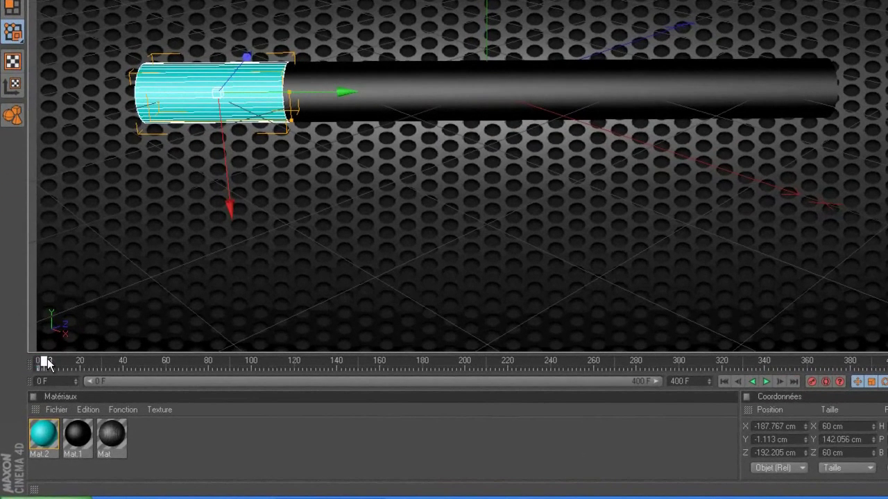
pyautogui.moveTo(48, 361); pyautogui.dragTo(100, 361)
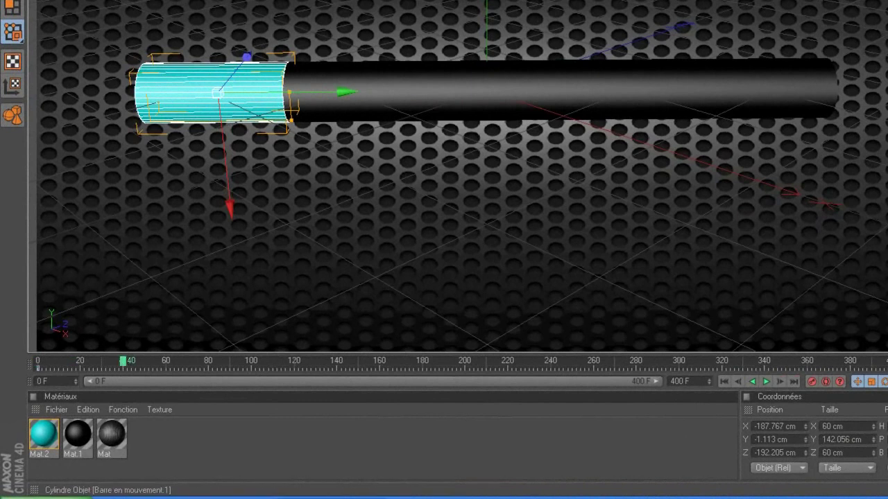
pyautogui.moveTo(343, 93); pyautogui.dragTo(663, 133)
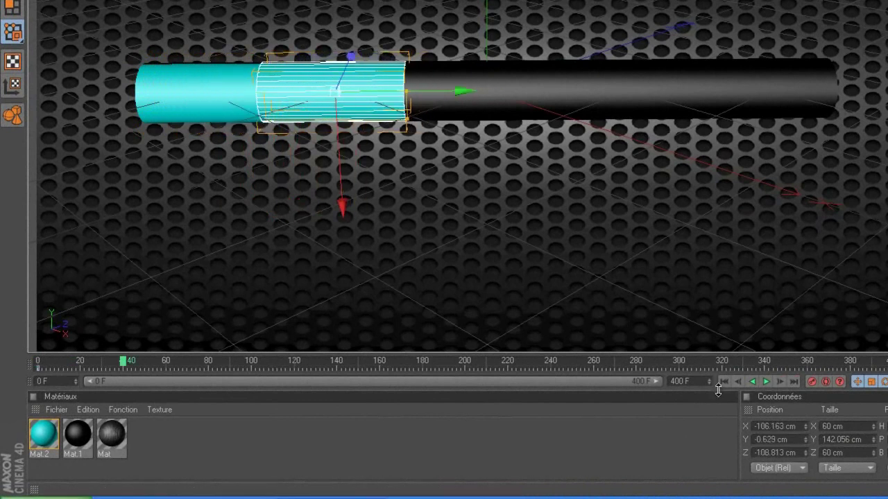
pyautogui.click(811, 382)
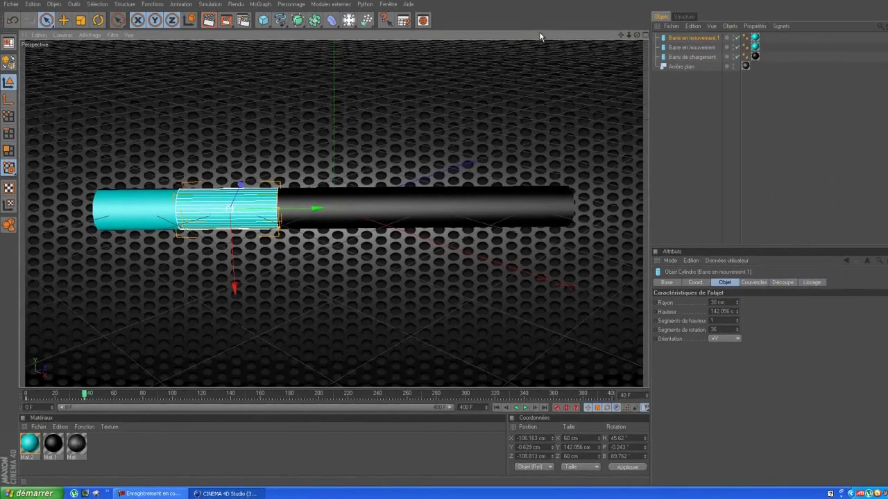
# - Duplicate Barre en mouvement.1 at frame 40, and at frame 80 move the copy about 113 cm farther right along the black bar
pyautogui.hotkey('ctrl', 'b')
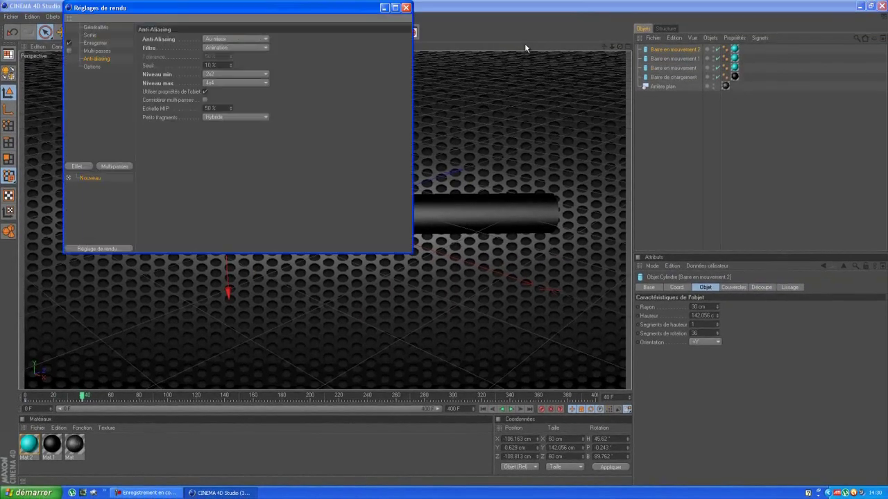
pyautogui.click(406, 8)
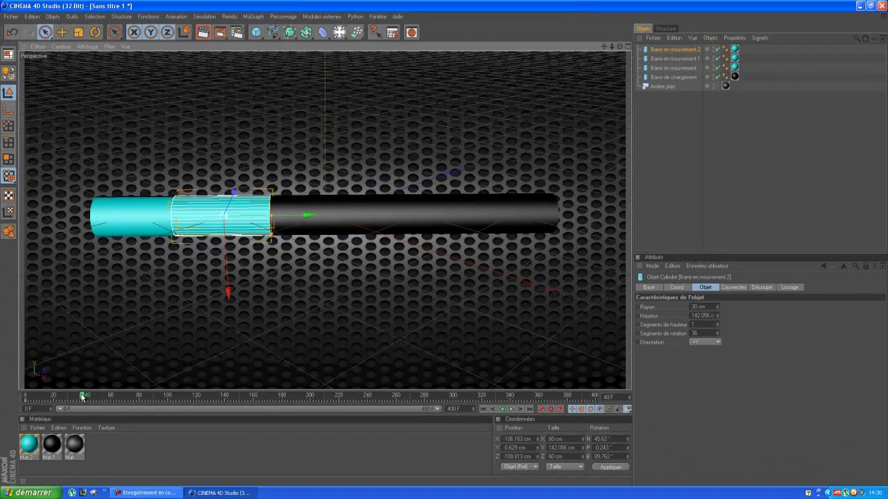
pyautogui.moveTo(82, 396); pyautogui.dragTo(82, 396)
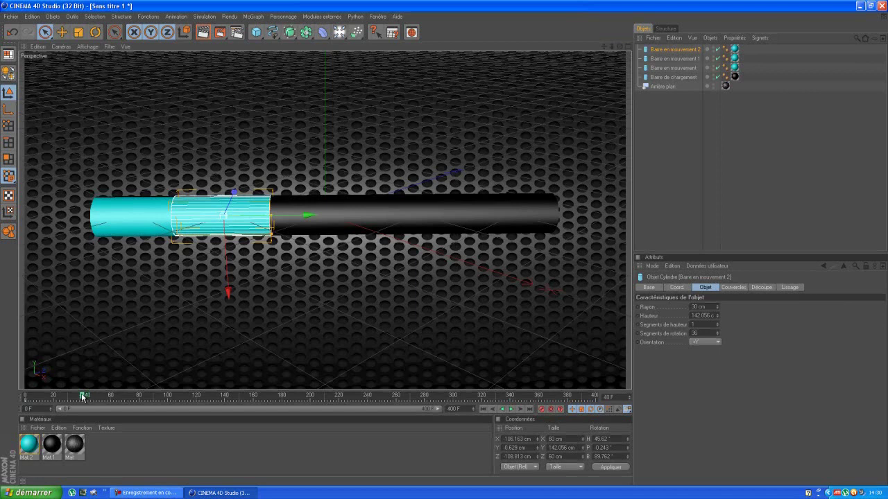
pyautogui.moveTo(82, 396); pyautogui.dragTo(140, 396)
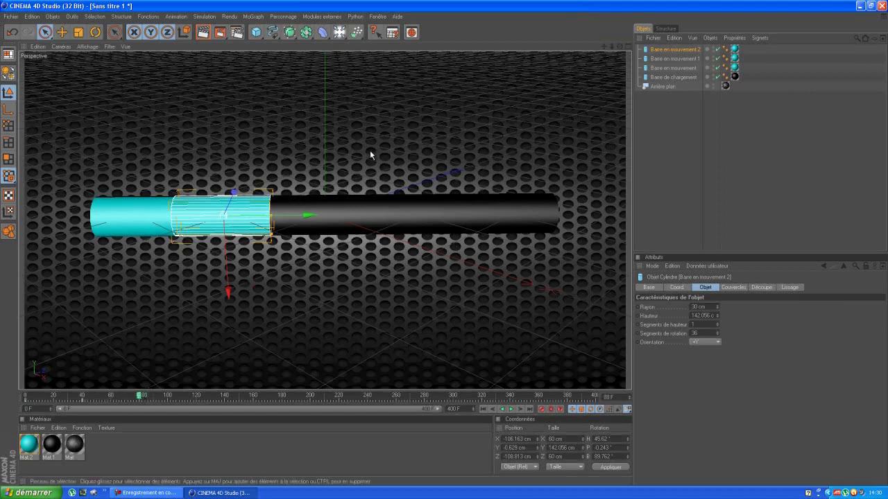
pyautogui.moveTo(445, 244)
pyautogui.mouseDown()
pyautogui.moveTo(546, 244)
pyautogui.moveTo(521, 244)
pyautogui.mouseUp()
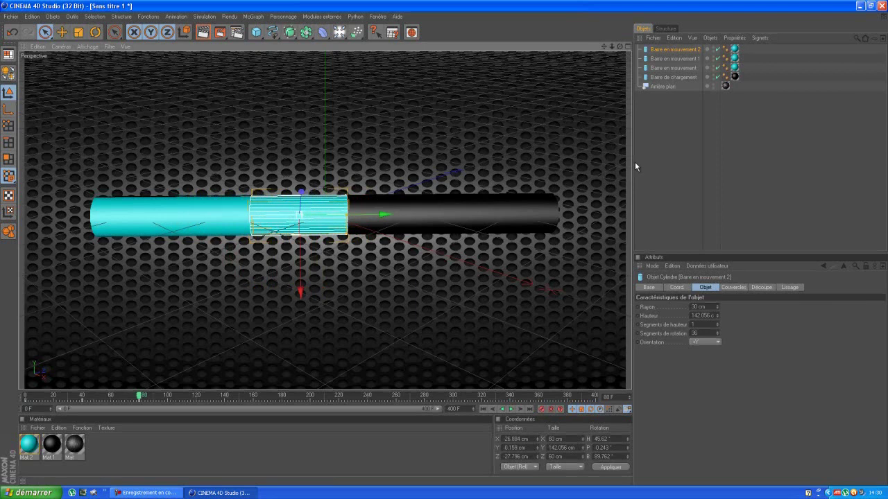
# - Duplicate Barre en mouvement.2, record the copy's keyframe at frame 80, and at frame 120 move it about 99 cm farther right along the black bar
pyautogui.hotkey('ctrl', 'v')
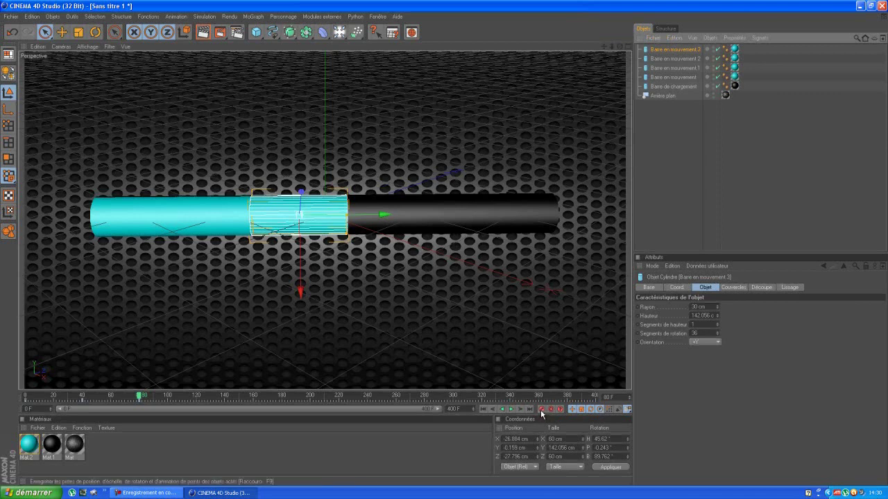
pyautogui.moveTo(380, 216); pyautogui.dragTo(444, 242)
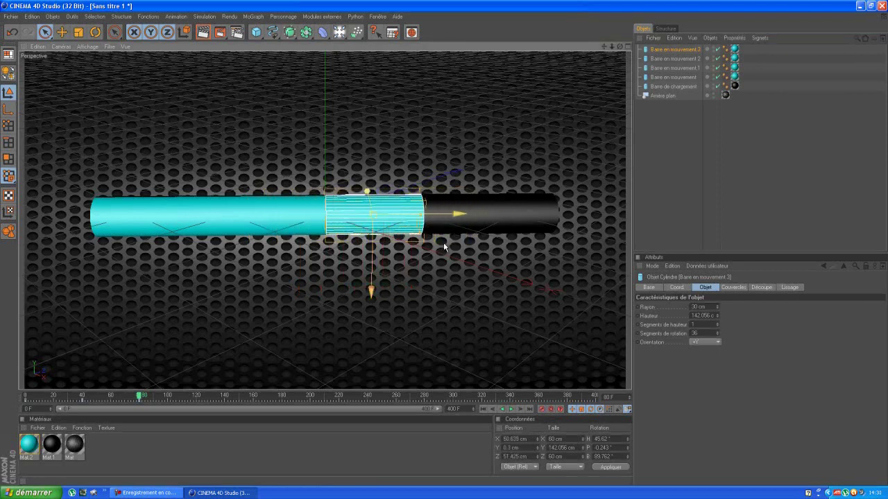
pyautogui.click(11, 35)
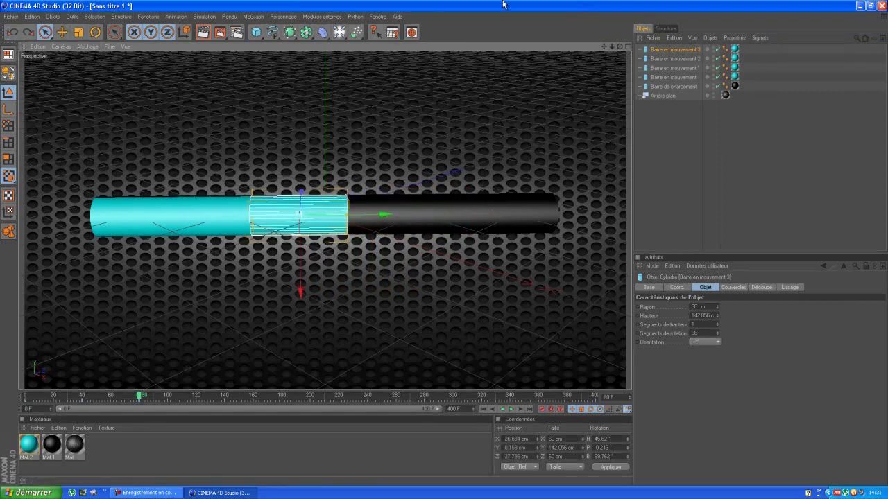
pyautogui.click(542, 410)
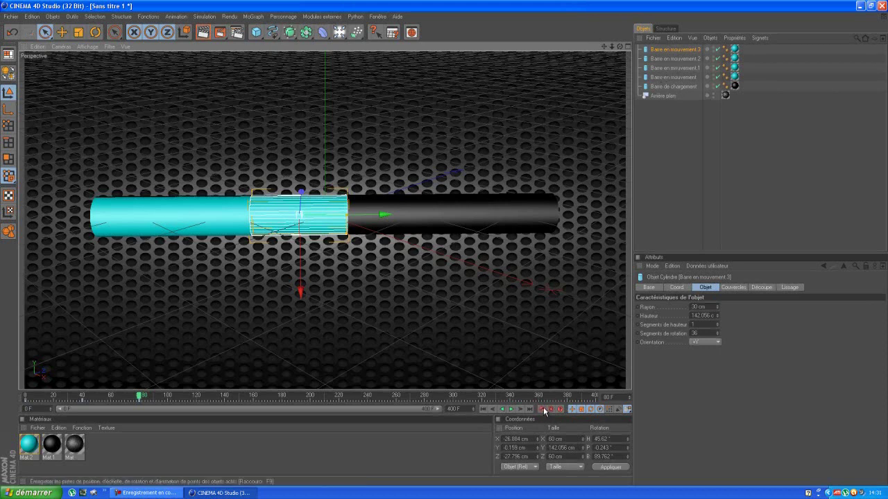
pyautogui.moveTo(140, 398); pyautogui.dragTo(197, 396)
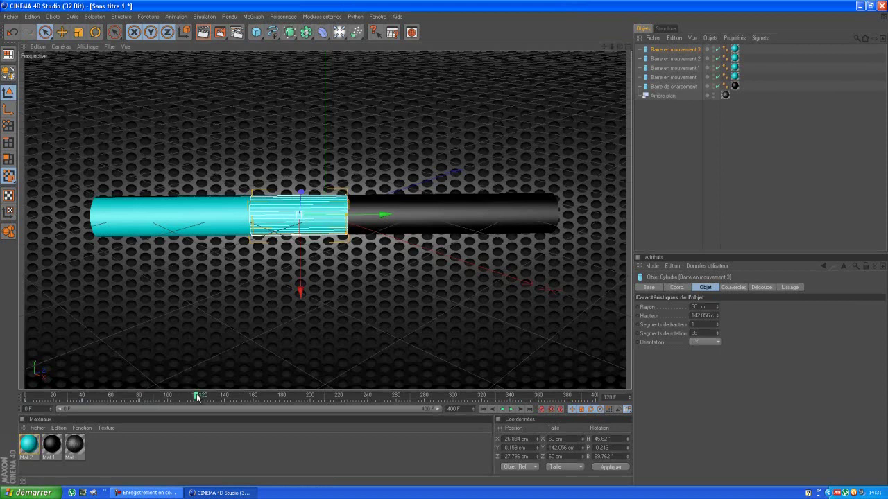
pyautogui.moveTo(383, 215); pyautogui.dragTo(445, 242)
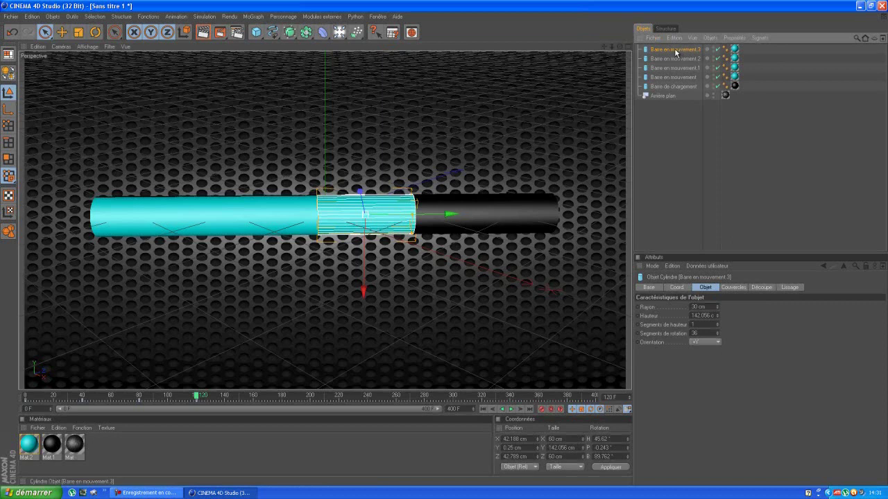
# - Duplicate Barre en mouvement.3 at frame 120, and at frame 160 move the copy about 102 cm farther right along the black bar
pyautogui.hotkey('ctrl', 'v')
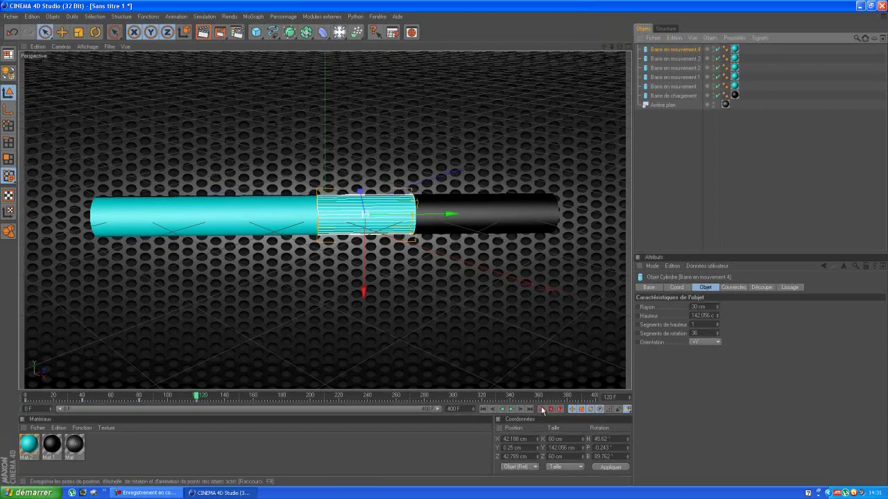
pyautogui.click(199, 396)
pyautogui.moveTo(208, 398); pyautogui.dragTo(255, 396)
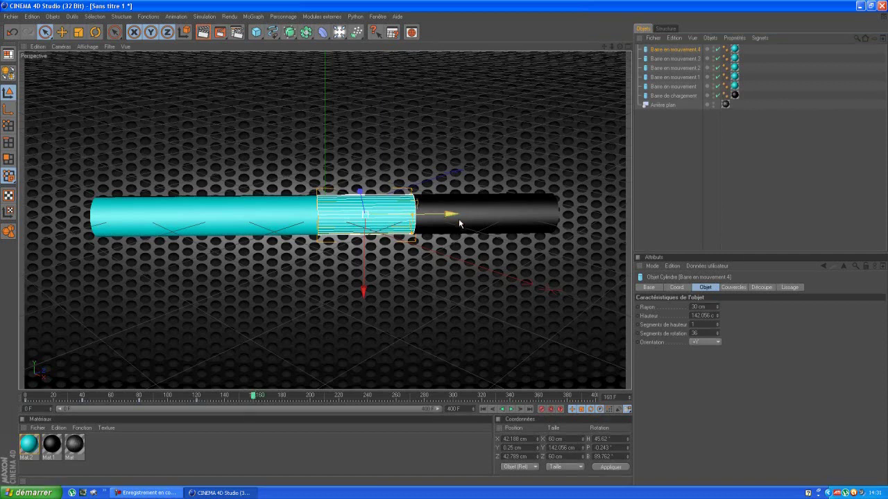
pyautogui.moveTo(447, 245)
pyautogui.mouseDown()
pyautogui.moveTo(464, 247)
pyautogui.moveTo(436, 248)
pyautogui.moveTo(445, 247)
pyautogui.mouseUp()
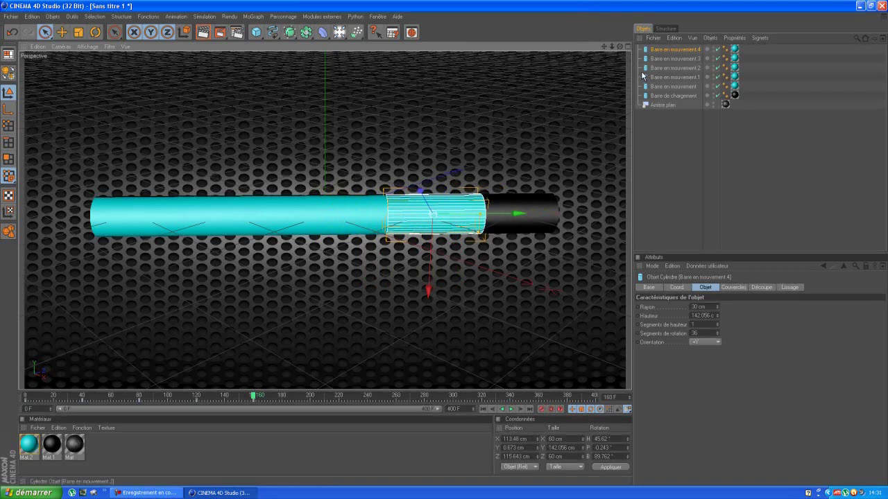
# - Duplicate Barre en mouvement.4 at frame 160, and at frame 200 move the copy about 106 cm farther right to the black bar's end
pyautogui.hotkey('ctrl', 'v')
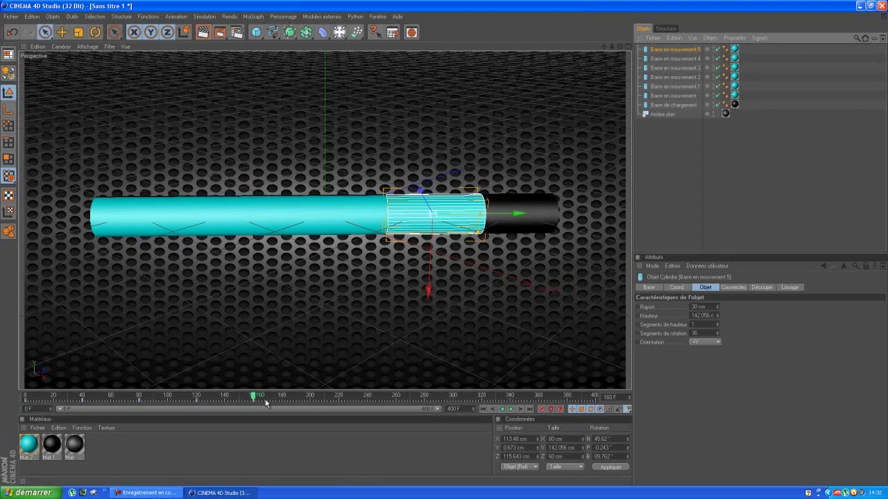
pyautogui.moveTo(253, 398); pyautogui.dragTo(313, 400)
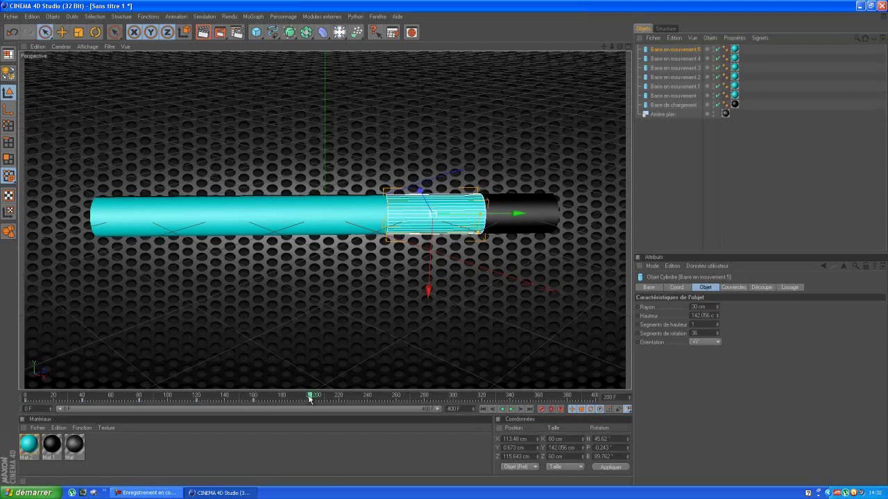
pyautogui.moveTo(511, 215); pyautogui.dragTo(585, 214)
pyautogui.moveTo(444, 242); pyautogui.dragTo(510, 212)
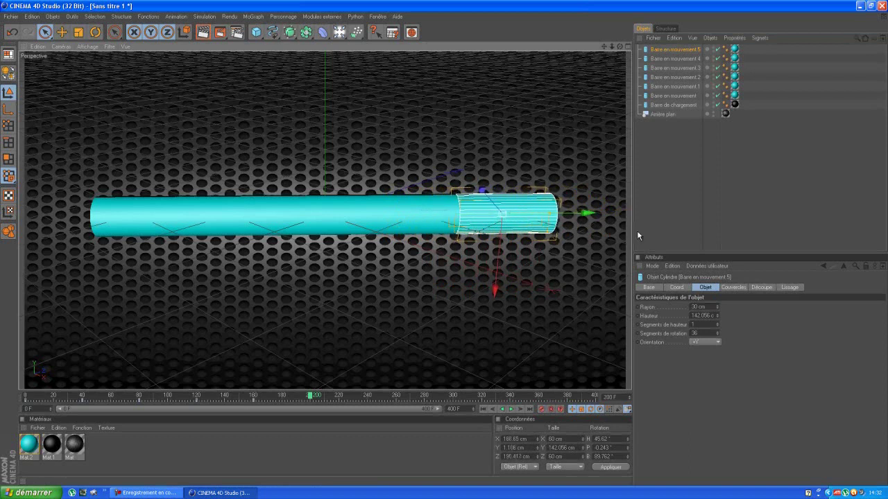
pyautogui.click(775, 224)
pyautogui.click(528, 215)
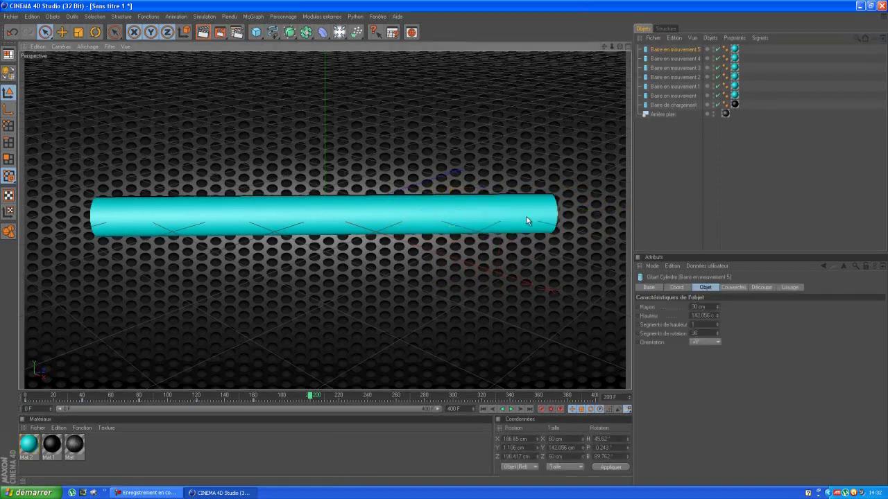
pyautogui.moveTo(581, 217); pyautogui.dragTo(587, 215)
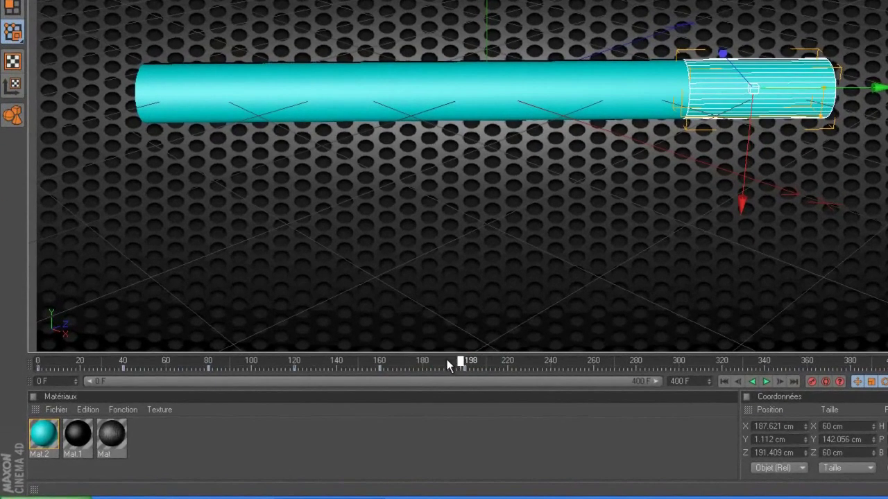
# - Play the loading bar animation from frame 0 to check the filling motion, and return to the first frame
pyautogui.moveTo(448, 366); pyautogui.dragTo(16, 348)
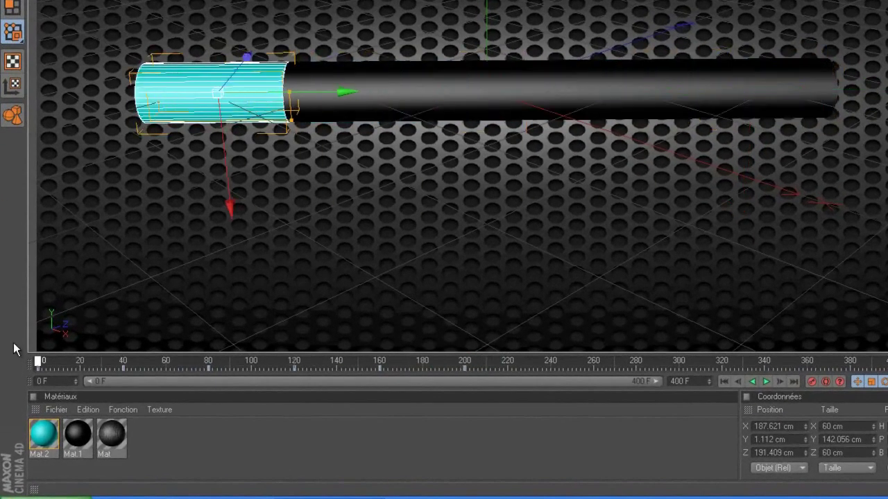
pyautogui.hotkey('ctrl', 'shift', 'a')
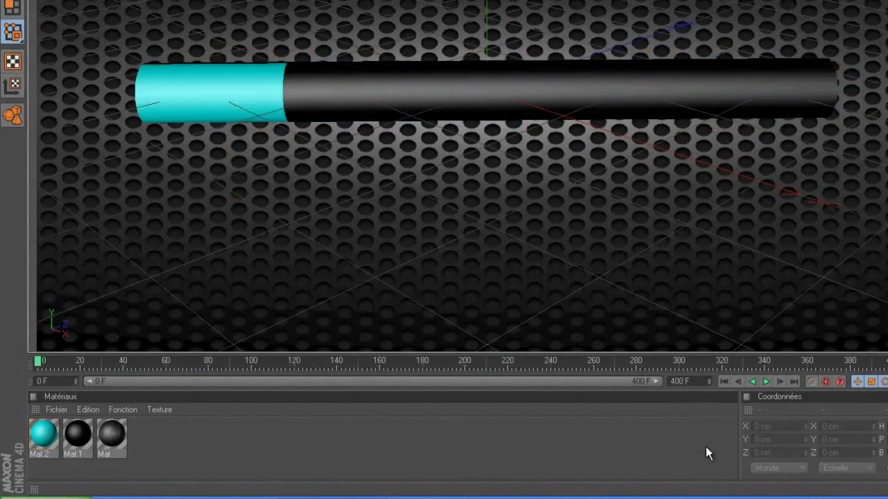
pyautogui.click(767, 383)
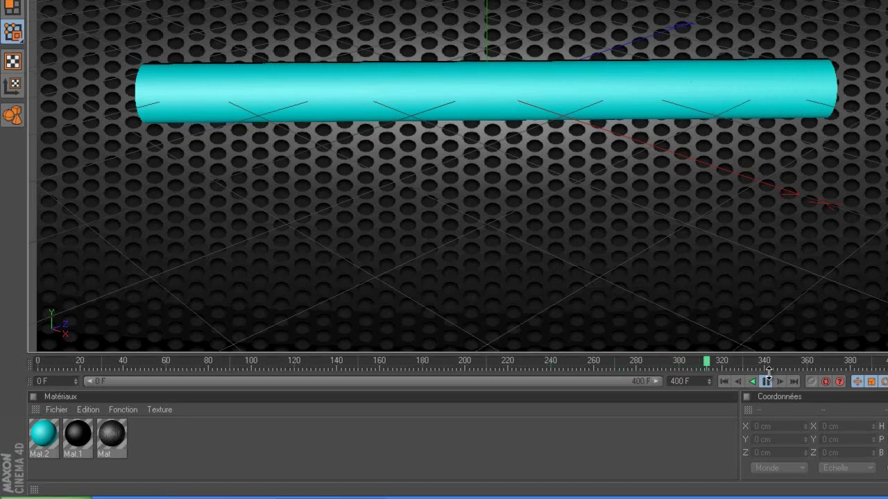
pyautogui.click(767, 382)
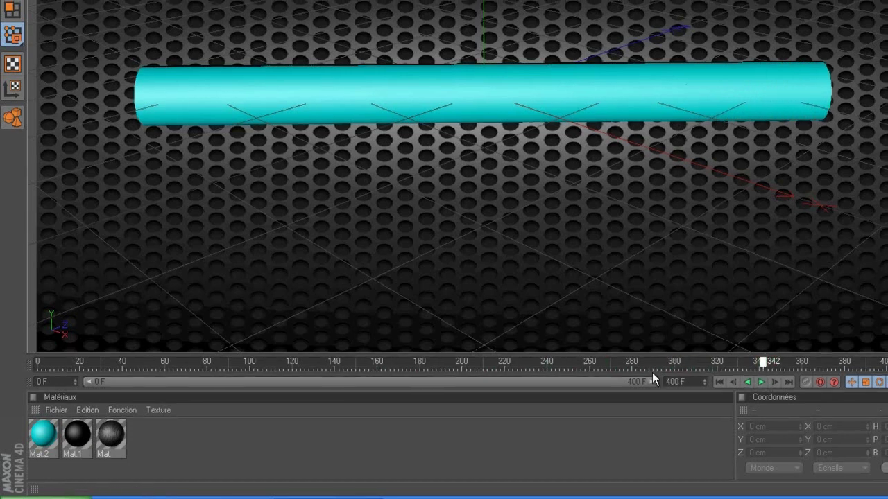
pyautogui.click(719, 382)
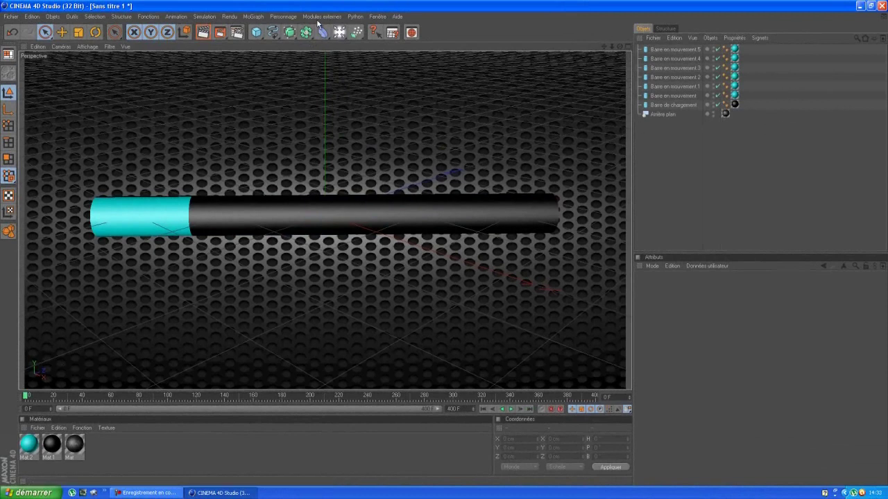
# - Add a MoText object, shift it to about -102 cm in X, and set its text to Tuto
pyautogui.click(253, 16)
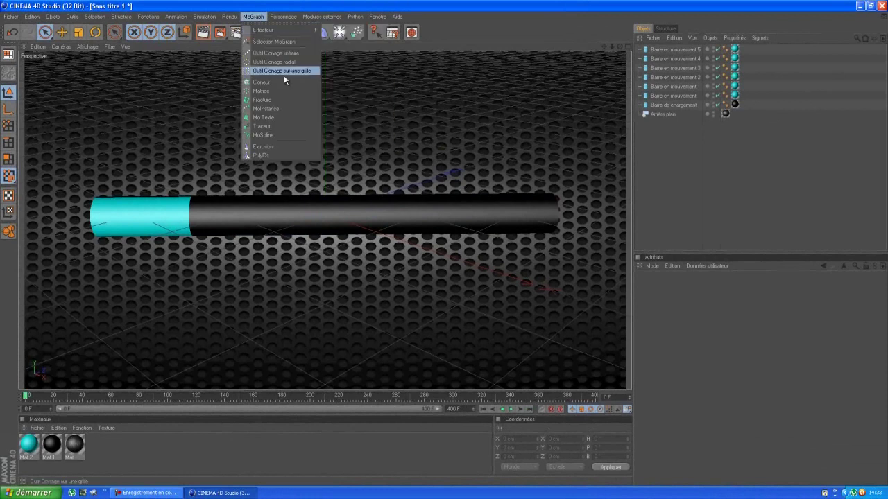
pyautogui.click(291, 120)
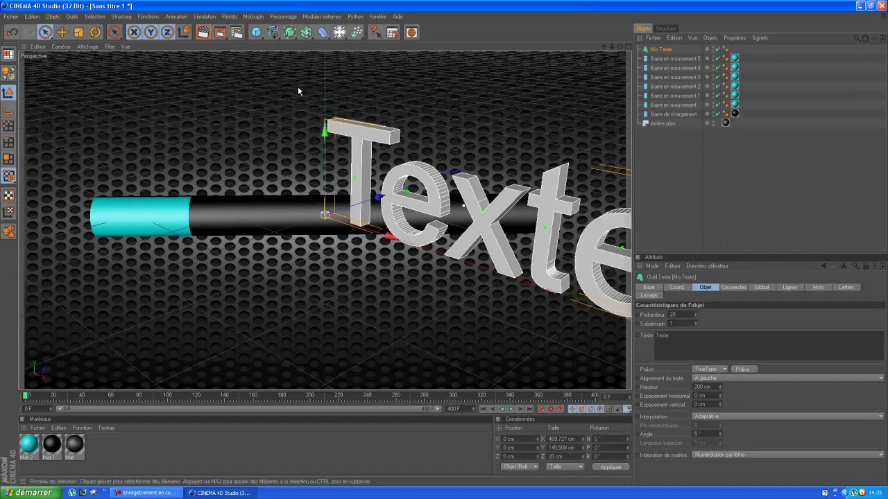
pyautogui.moveTo(392, 239); pyautogui.dragTo(345, 221)
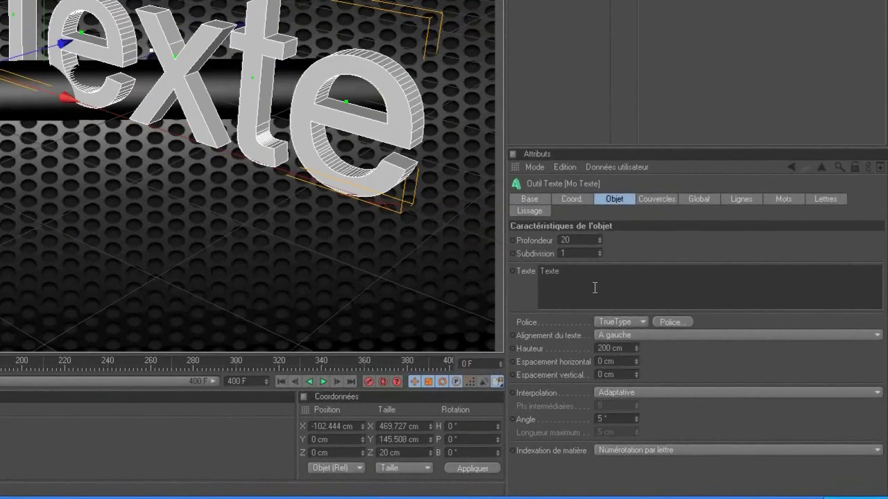
pyautogui.moveTo(591, 282); pyautogui.dragTo(515, 271)
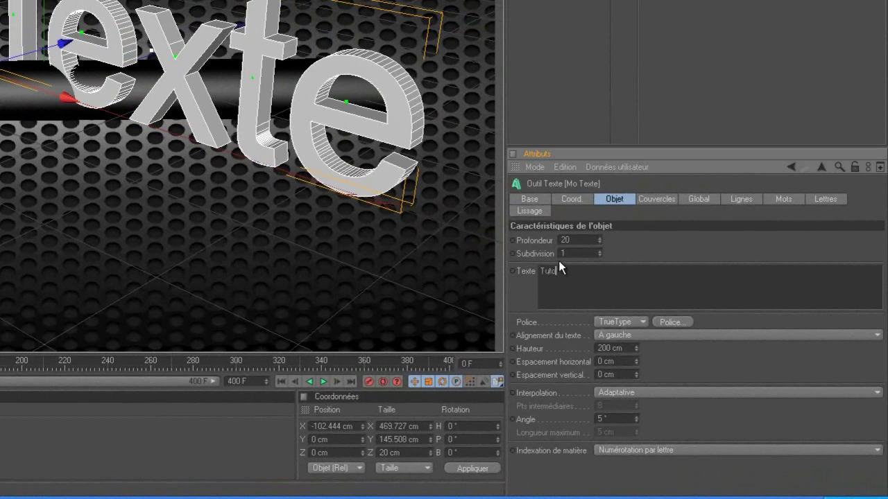
pyautogui.click(768, 84)
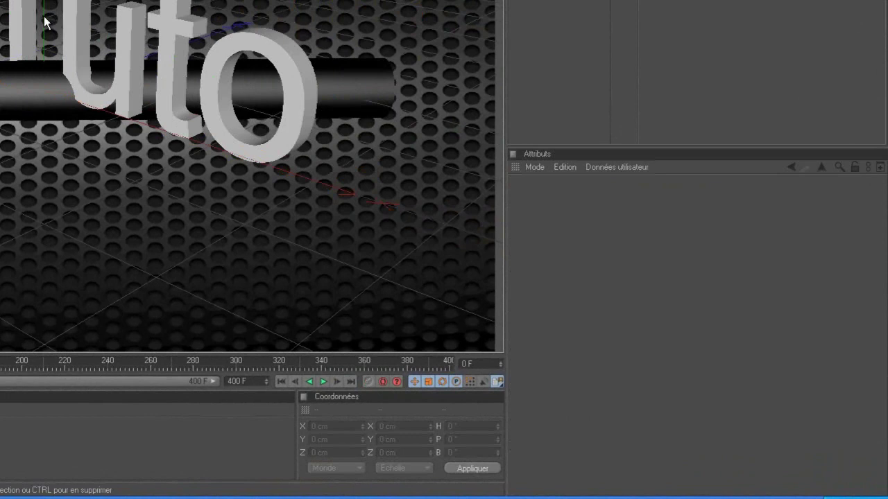
# - Rotate the Tuto text to a heading of about 47.6° so it runs parallel to the loading bar
pyautogui.click(127, 63)
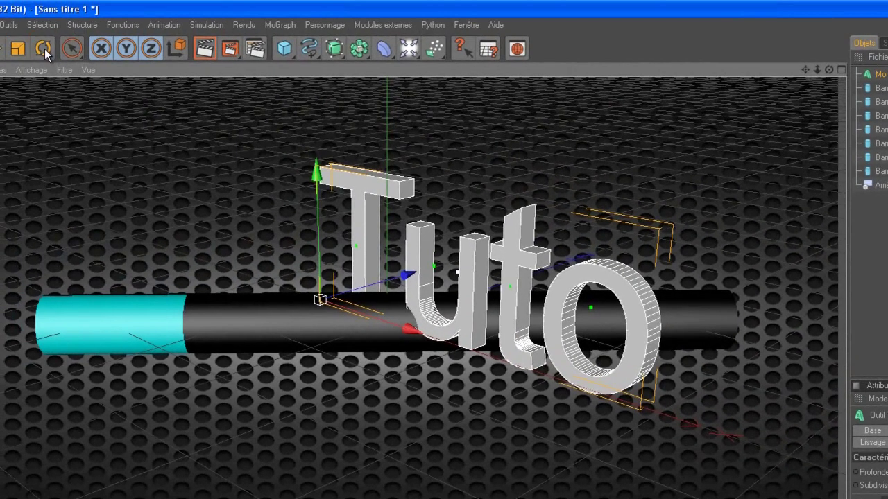
pyautogui.press('r')
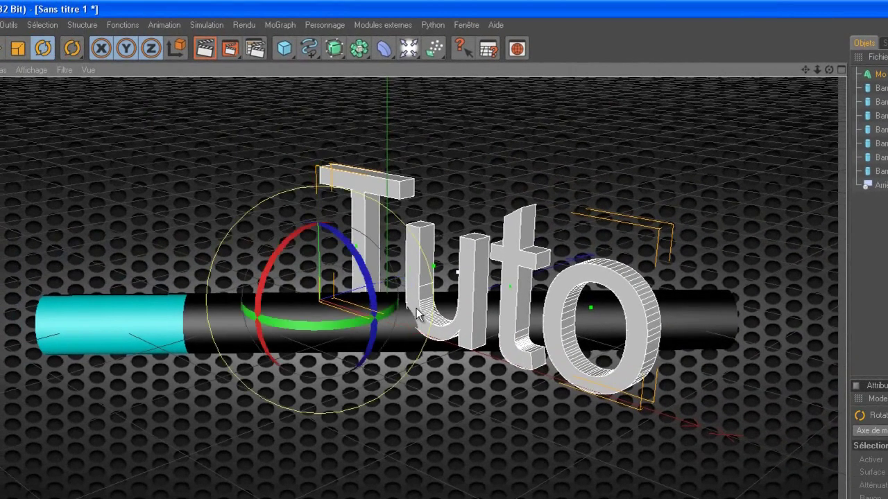
pyautogui.moveTo(336, 322); pyautogui.dragTo(387, 310)
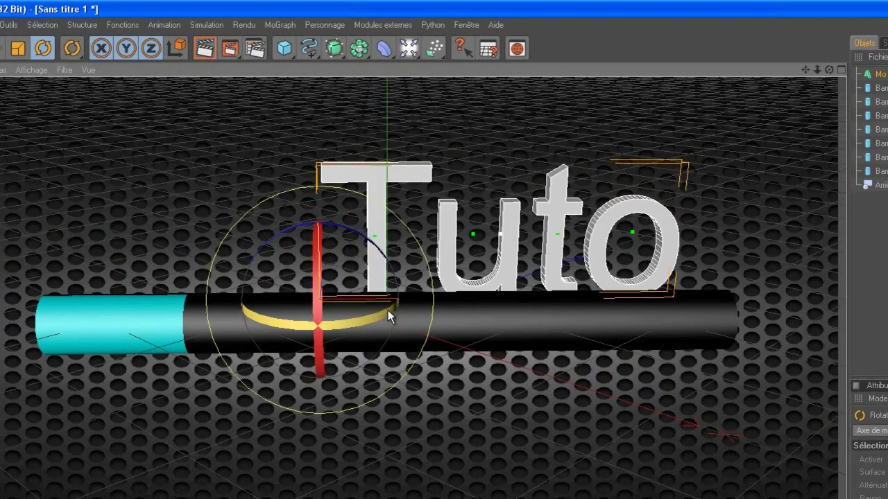
# - Scale the Tuto text down to a height of about 117.8 cm and move it above the black bar's right end
pyautogui.click(20, 47)
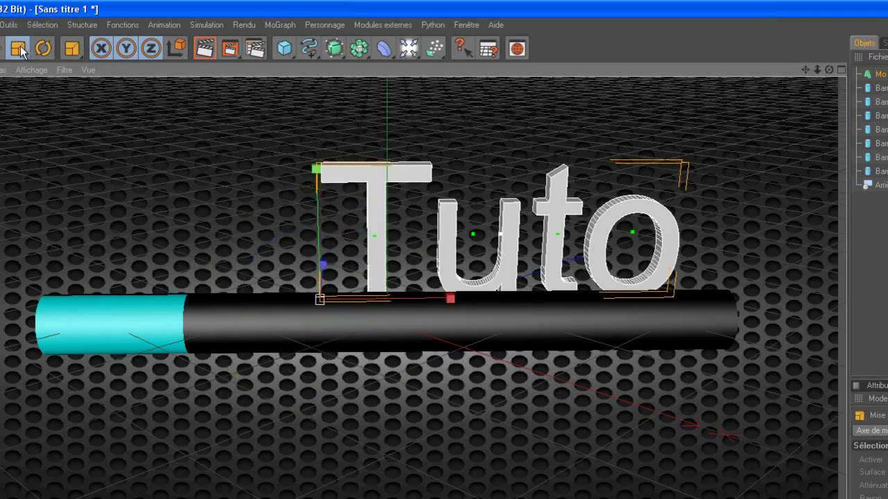
pyautogui.moveTo(317, 168); pyautogui.dragTo(557, 365)
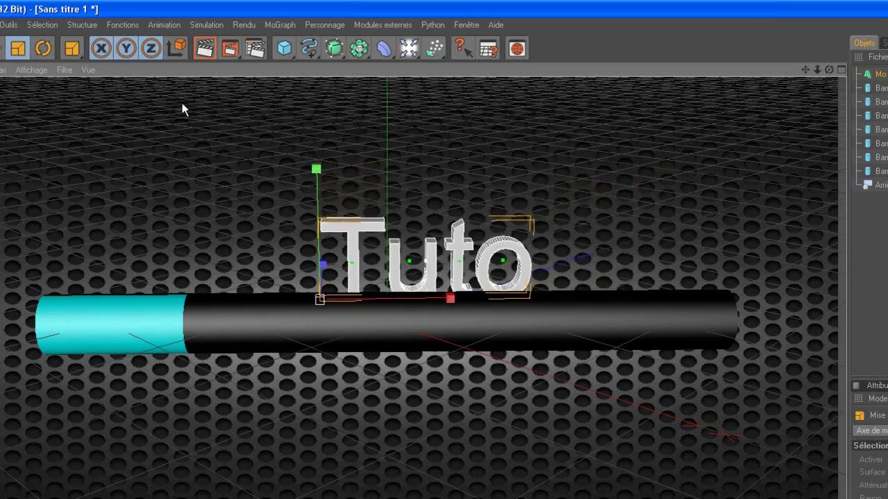
pyautogui.press('e')
pyautogui.moveTo(448, 298); pyautogui.dragTo(568, 365)
pyautogui.moveTo(527, 162); pyautogui.dragTo(565, 363)
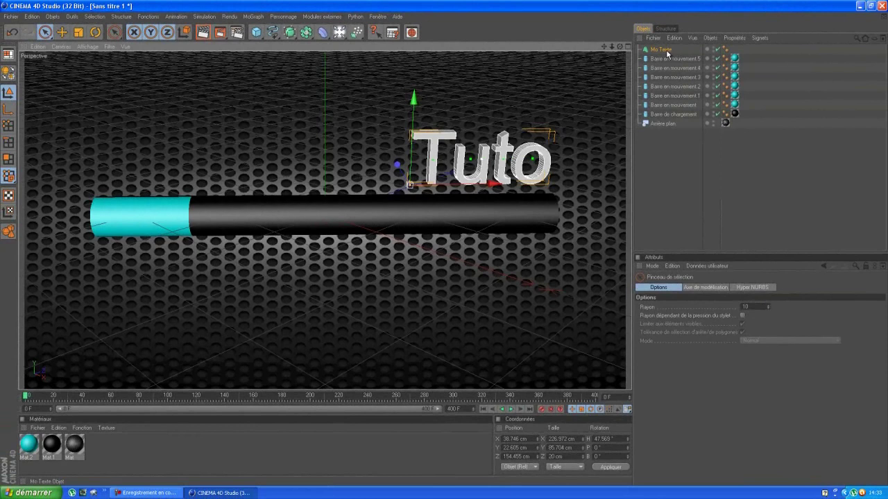
# - Try an extrusion depth of 80 cm on the Tuto text
pyautogui.click(665, 51)
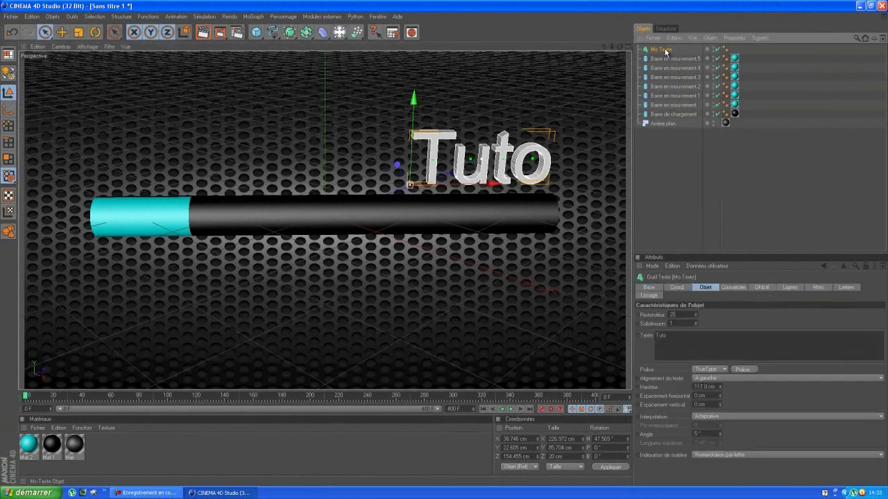
pyautogui.click(676, 315)
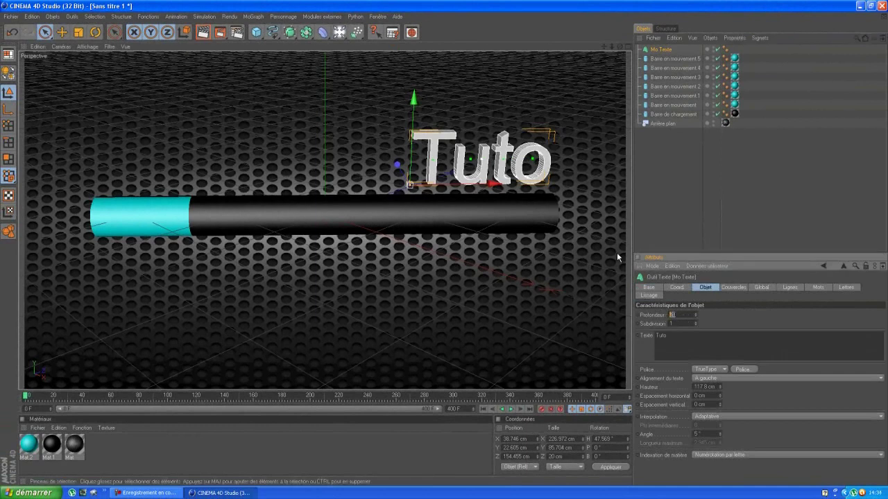
pyautogui.write('1')
pyautogui.press('BackSpace')
pyautogui.press('BackSpace')
pyautogui.write('8')
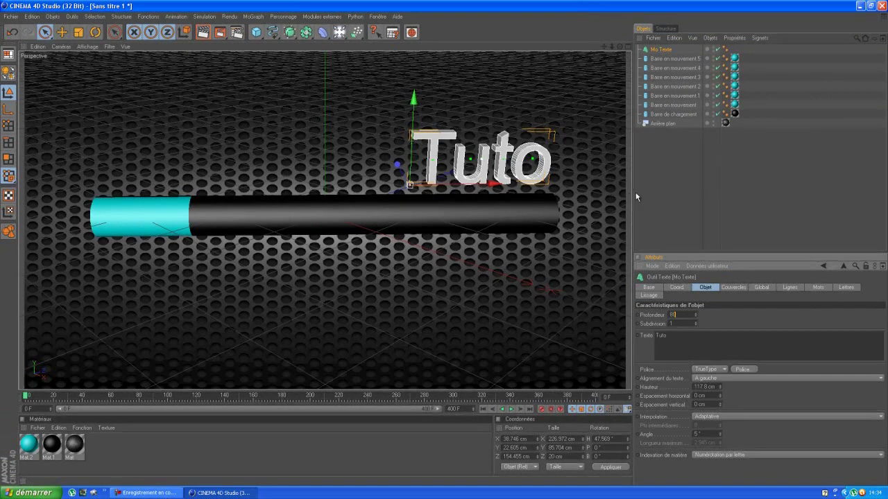
pyautogui.click(664, 188)
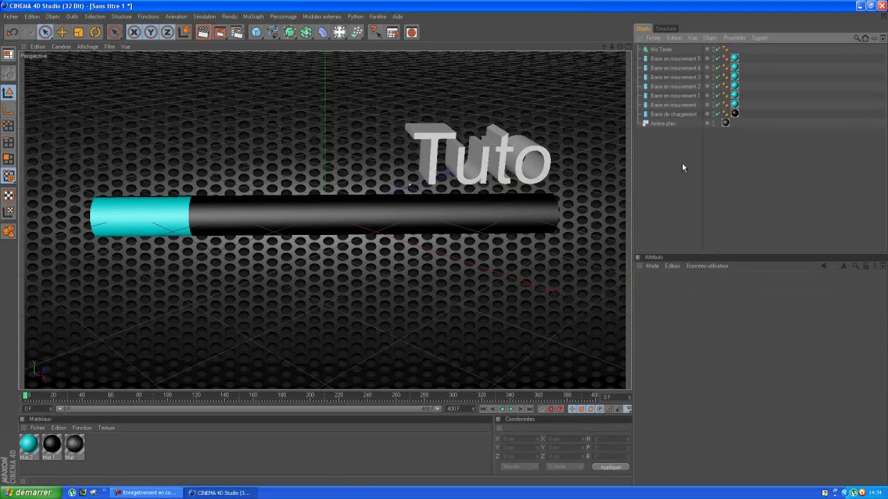
# - Set the Tuto text's extrusion depth to 30 cm
pyautogui.click(663, 49)
pyautogui.click(684, 315)
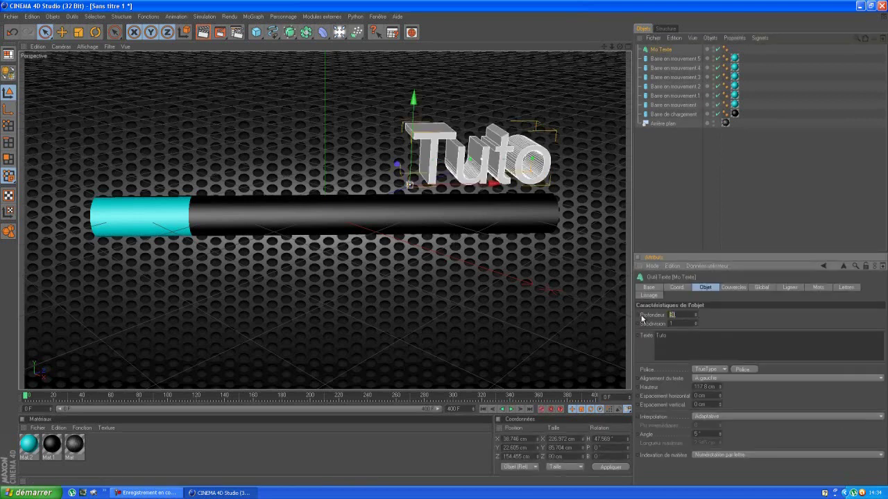
pyautogui.write('30')
pyautogui.click(840, 232)
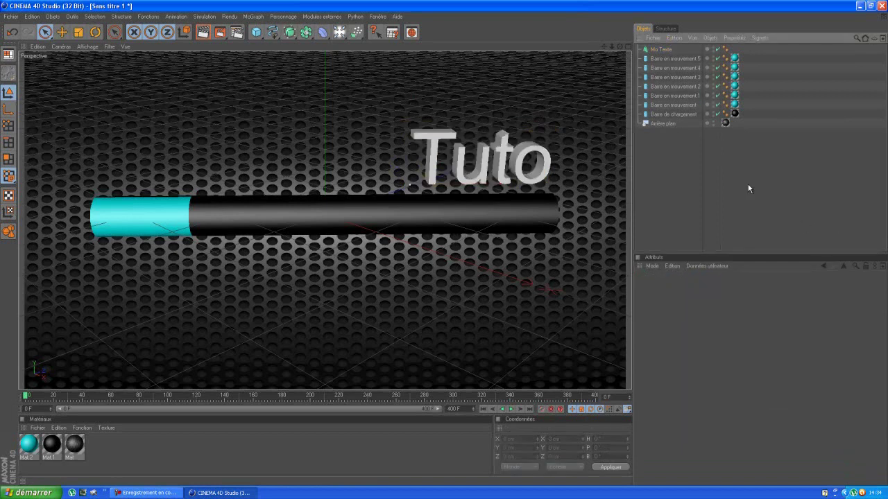
# - Set the Tuto text's start cap to Couvercle et biseau
pyautogui.click(665, 50)
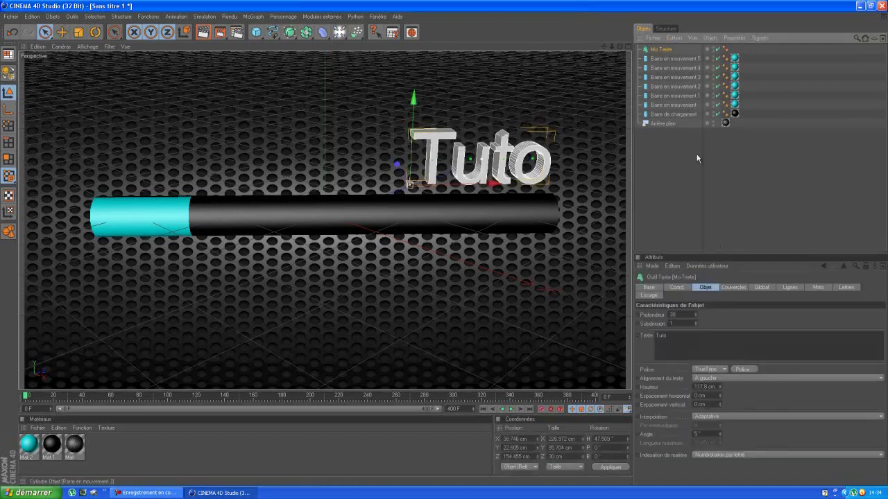
pyautogui.click(734, 288)
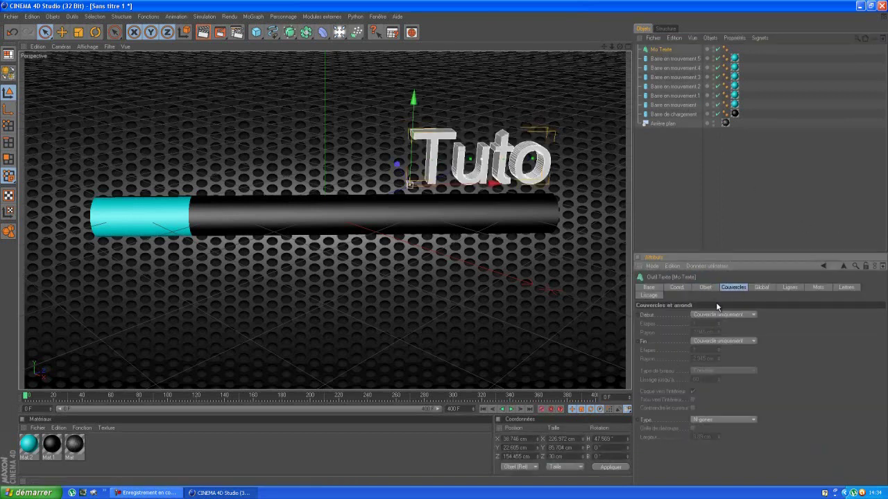
pyautogui.click(730, 317)
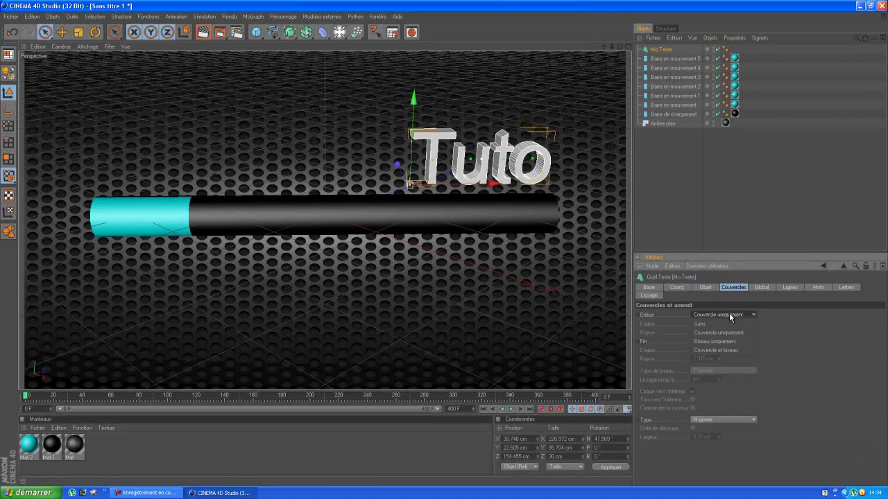
pyautogui.click(737, 352)
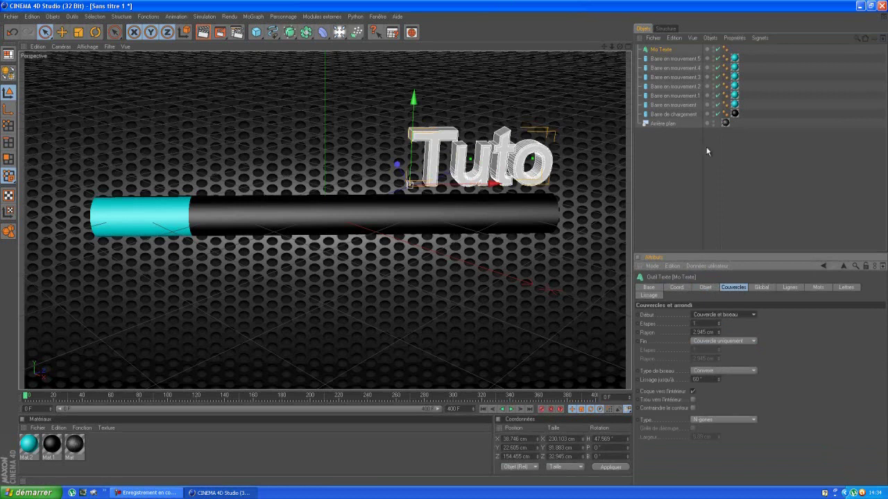
pyautogui.click(781, 163)
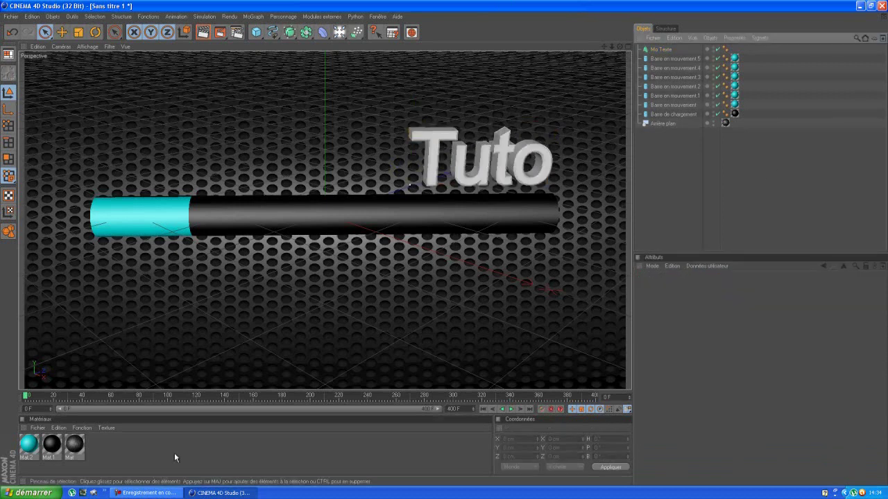
# - Create a new material and set its colour to blue with RGB values 0, 40, 222
pyautogui.doubleClick(147, 453)
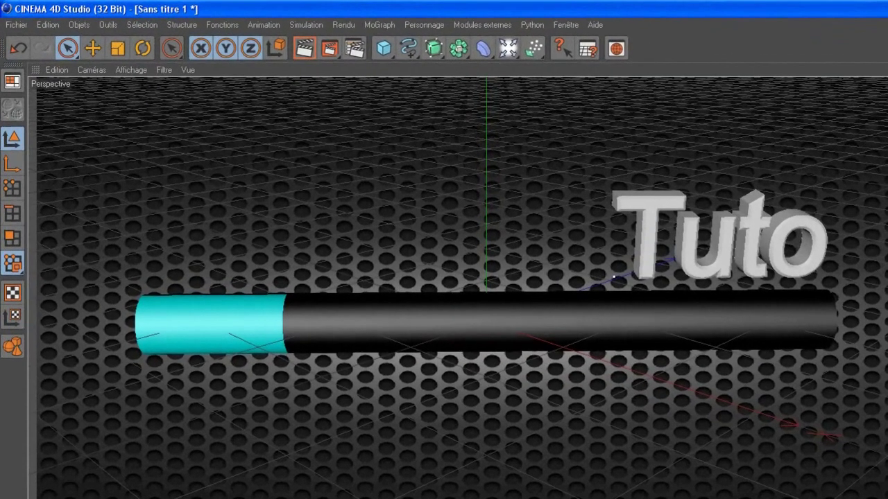
pyautogui.doubleClick(47, 498)
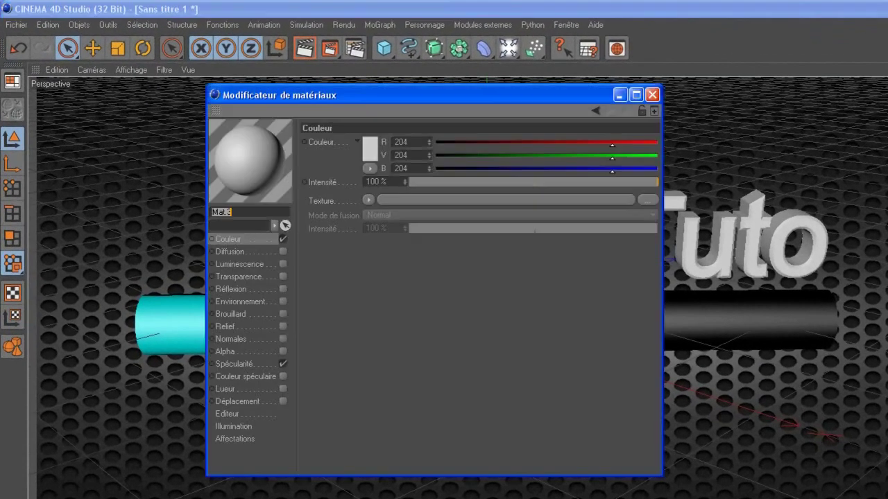
pyautogui.click(361, 145)
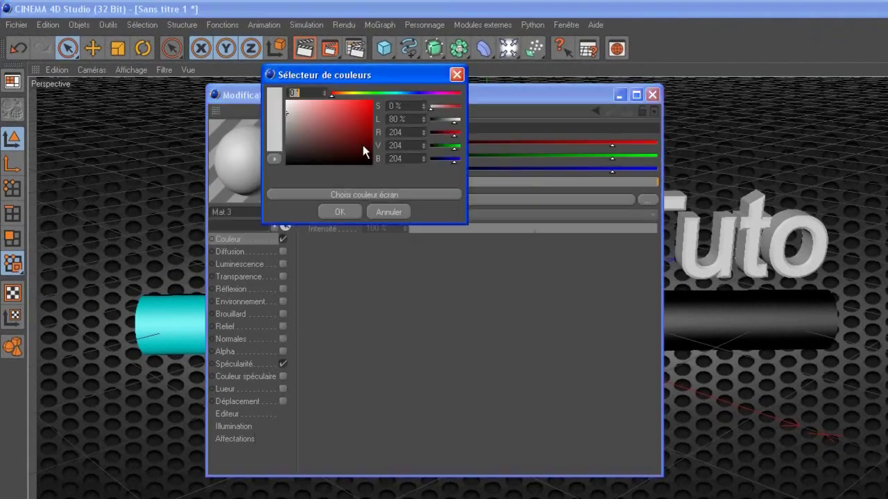
pyautogui.moveTo(369, 94); pyautogui.dragTo(414, 91)
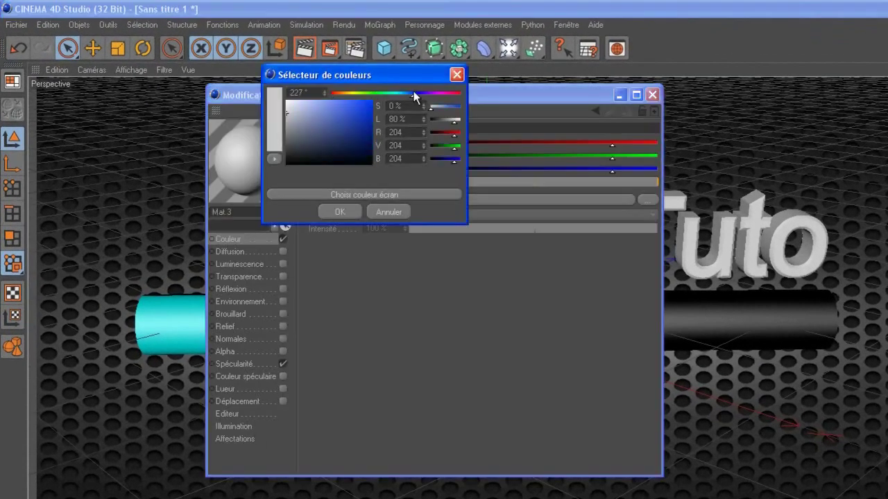
pyautogui.click(370, 116)
pyautogui.moveTo(371, 117); pyautogui.dragTo(372, 108)
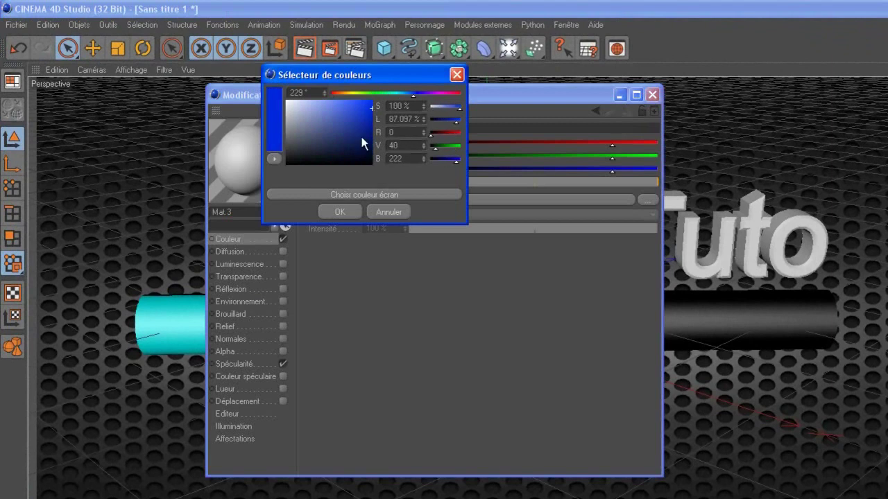
pyautogui.click(348, 208)
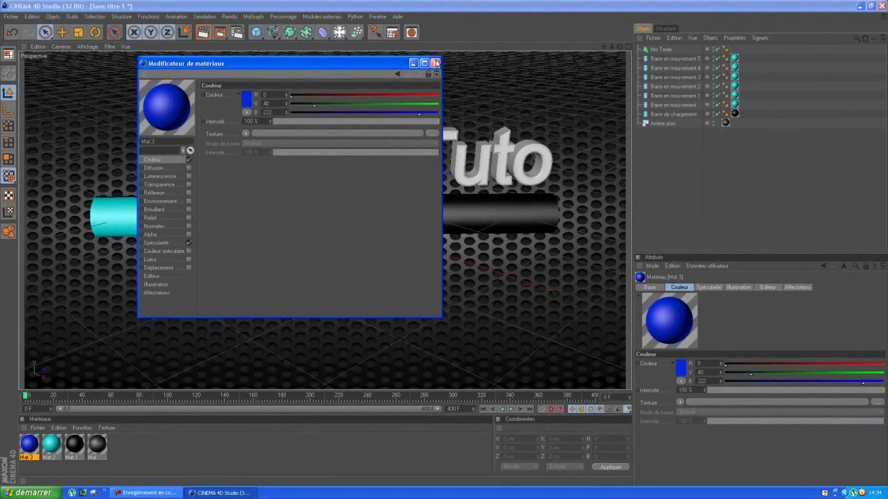
pyautogui.click(436, 63)
# - Colour the Tuto text with black Mat.1 on its sides and blue Mat.3 limited to its front cap selection
pyautogui.moveTo(75, 446); pyautogui.dragTo(661, 50)
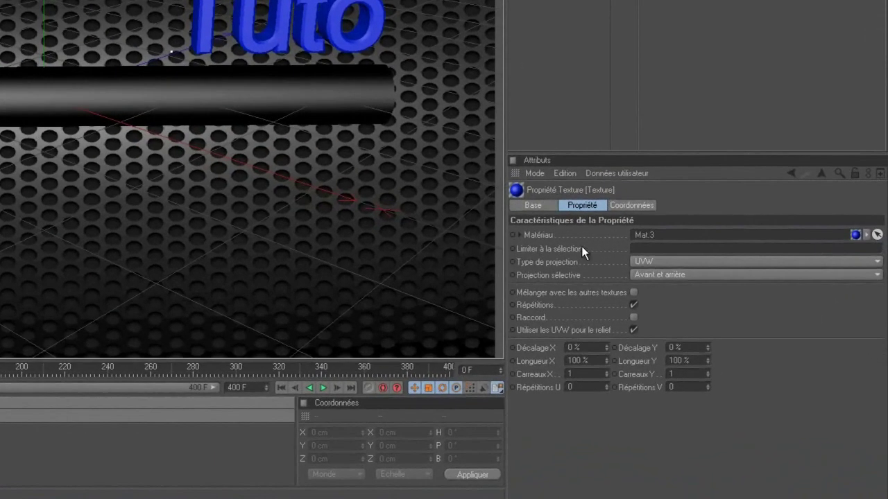
pyautogui.click(683, 317)
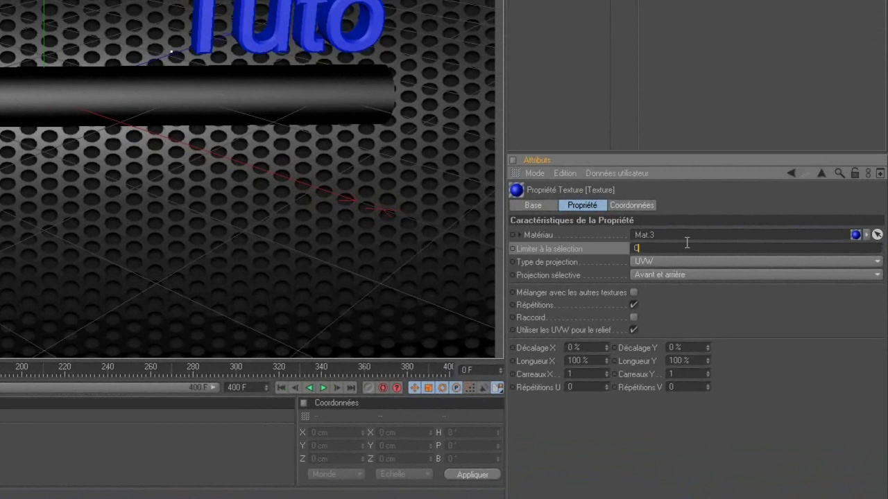
pyautogui.click(728, 47)
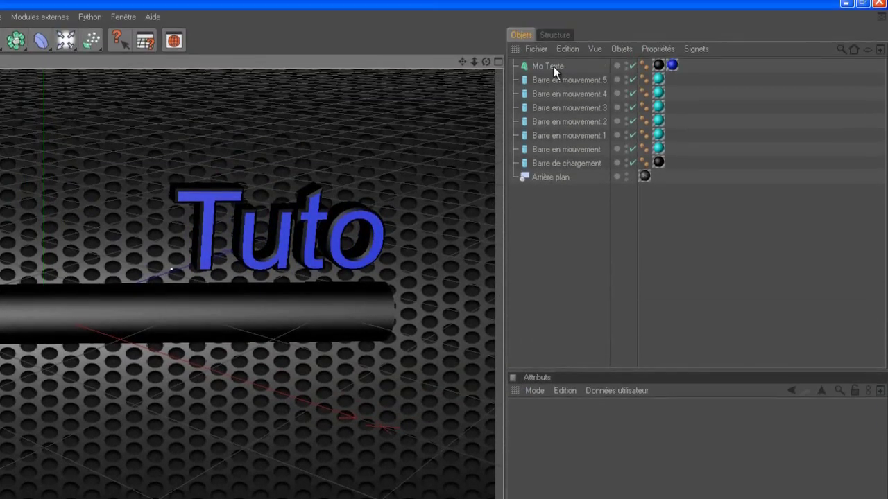
# - Rename the Mo Texte object as Tuto
pyautogui.click(553, 67)
pyautogui.doubleClick(553, 67)
pyautogui.press('BackSpace')
pyautogui.write('Tuto')
pyautogui.press('Return')
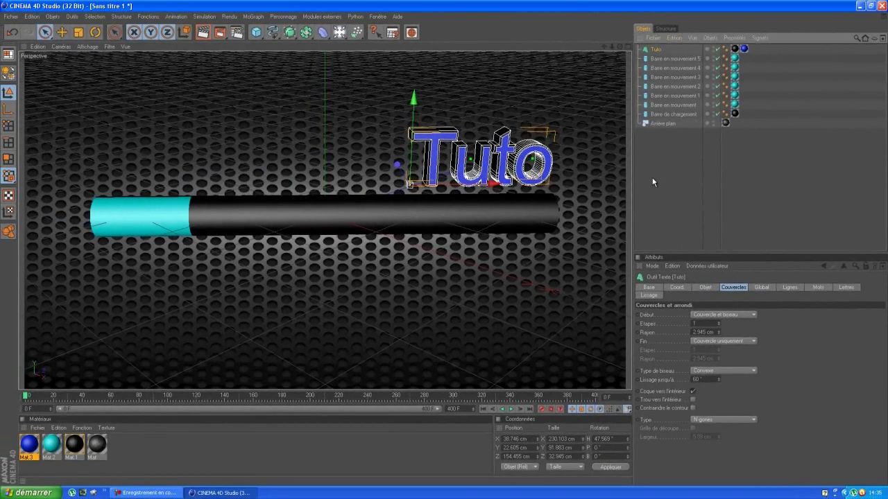
# - Make the Tuto text editable and expand its hierarchy down to the individual letter objects
pyautogui.click(664, 52)
pyautogui.click(658, 49)
pyautogui.press('c')
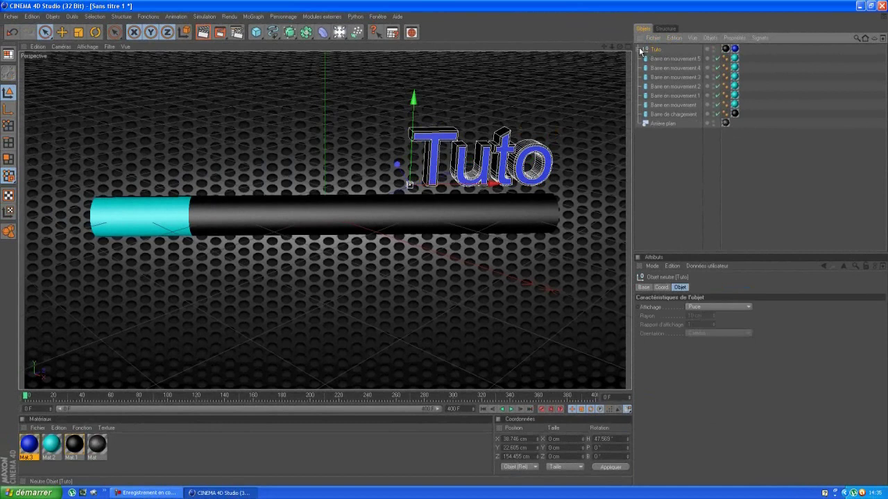
pyautogui.click(639, 49)
pyautogui.click(643, 58)
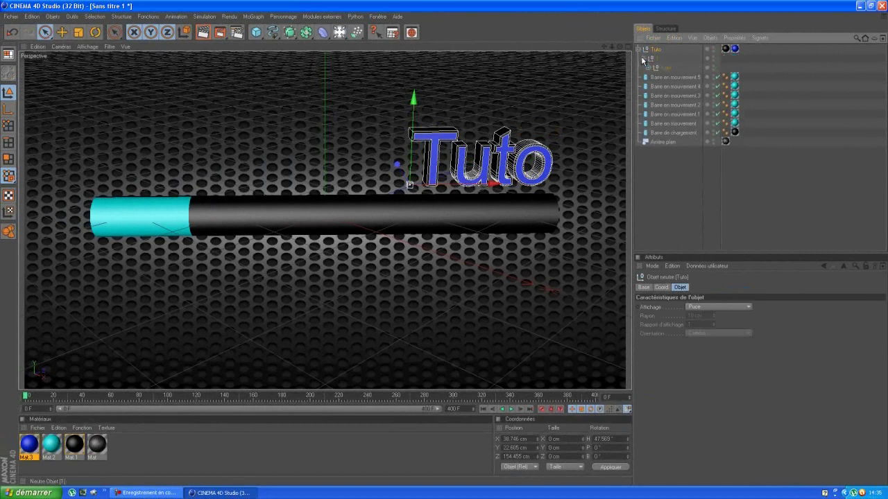
pyautogui.click(648, 68)
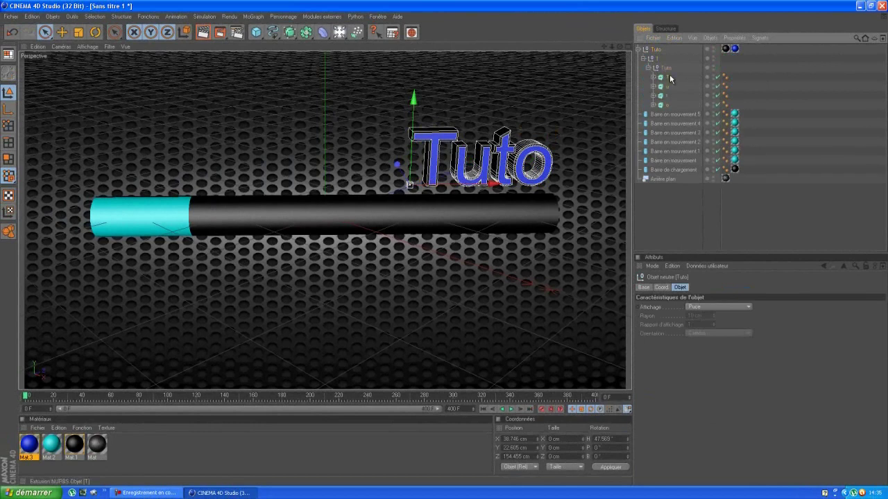
pyautogui.click(668, 86)
pyautogui.click(669, 104)
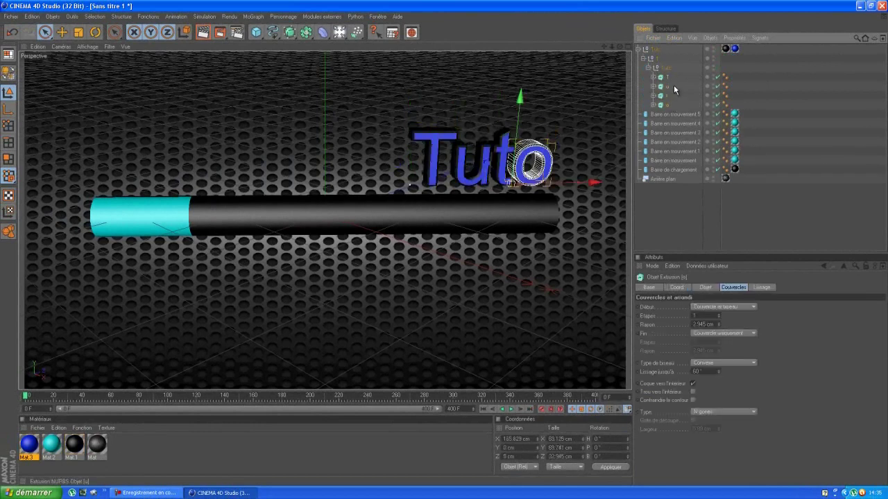
# - Keyframe the letter T turning about its vertical axis from frame 0 to a heading of about 359.4° at frame 40
pyautogui.click(668, 78)
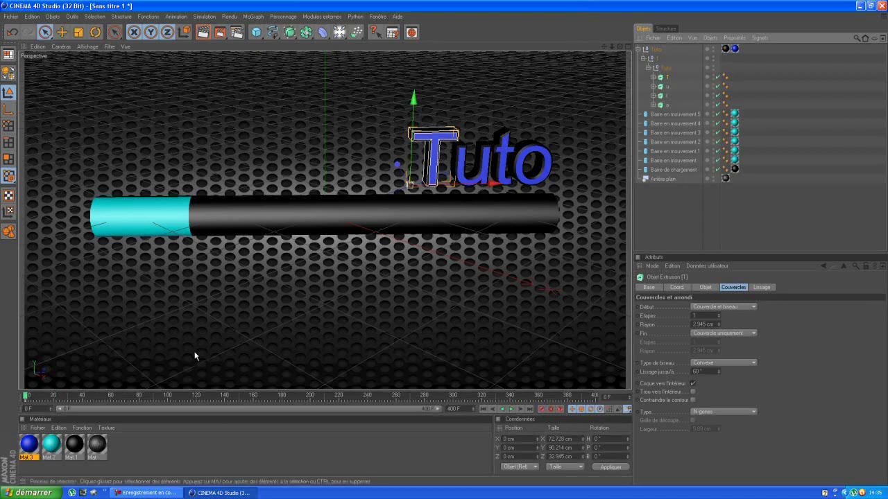
pyautogui.click(81, 397)
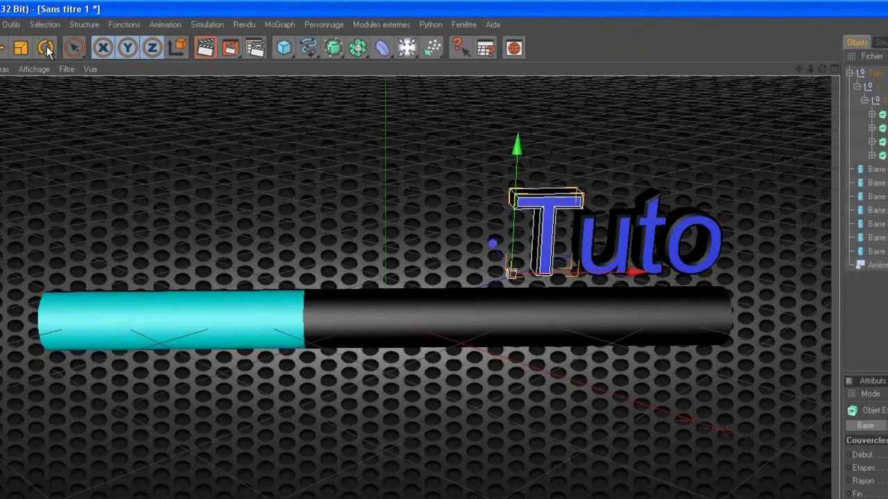
pyautogui.click(96, 32)
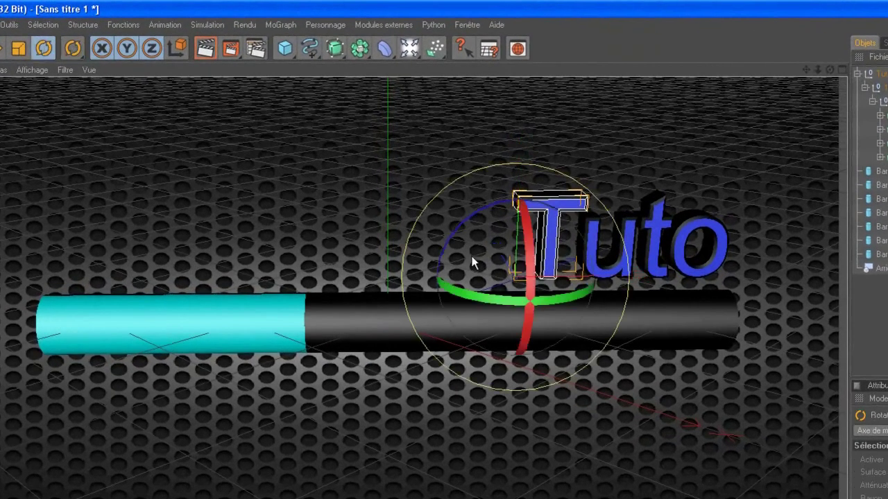
pyautogui.moveTo(451, 289)
pyautogui.mouseDown()
pyautogui.moveTo(575, 289)
pyautogui.moveTo(584, 260)
pyautogui.moveTo(545, 232)
pyautogui.moveTo(501, 238)
pyautogui.moveTo(468, 257)
pyautogui.moveTo(456, 294)
pyautogui.mouseUp()
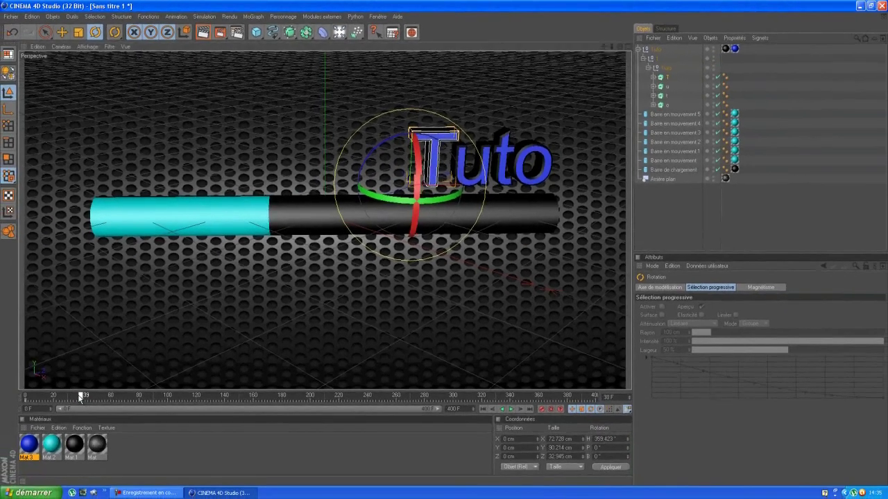
# - Play the animation from frame 0 to check the letter T's rotation
pyautogui.moveTo(80, 398); pyautogui.dragTo(26, 399)
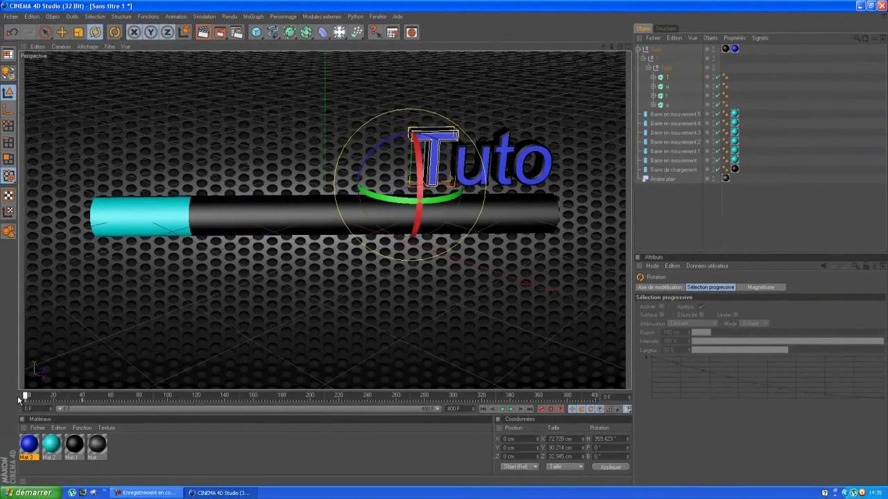
pyautogui.click(750, 233)
pyautogui.click(510, 409)
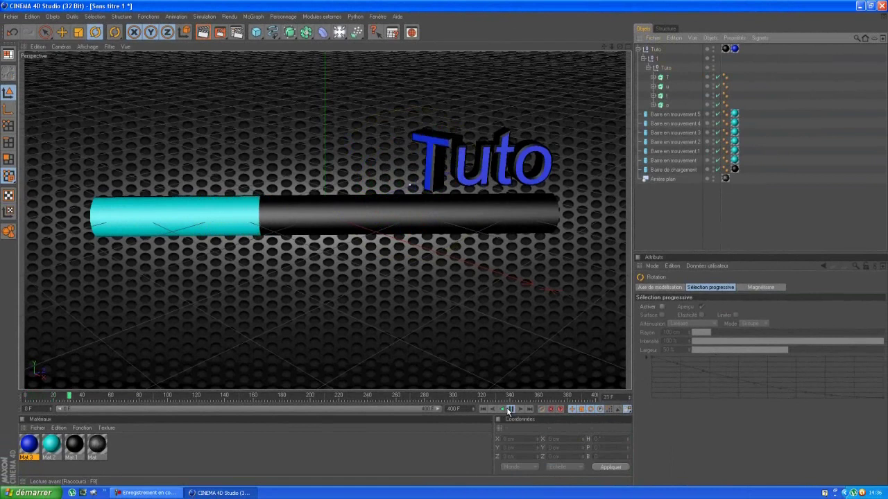
pyautogui.click(510, 410)
# - Keyframe the letter u turning about its vertical axis from frame 40 to a heading of about 360.2° at frame 80
pyautogui.moveTo(94, 398); pyautogui.dragTo(81, 397)
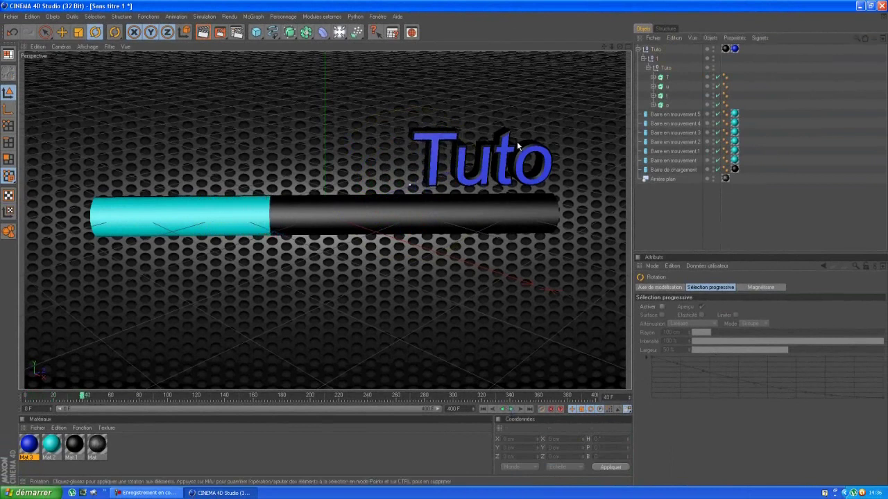
pyautogui.click(667, 86)
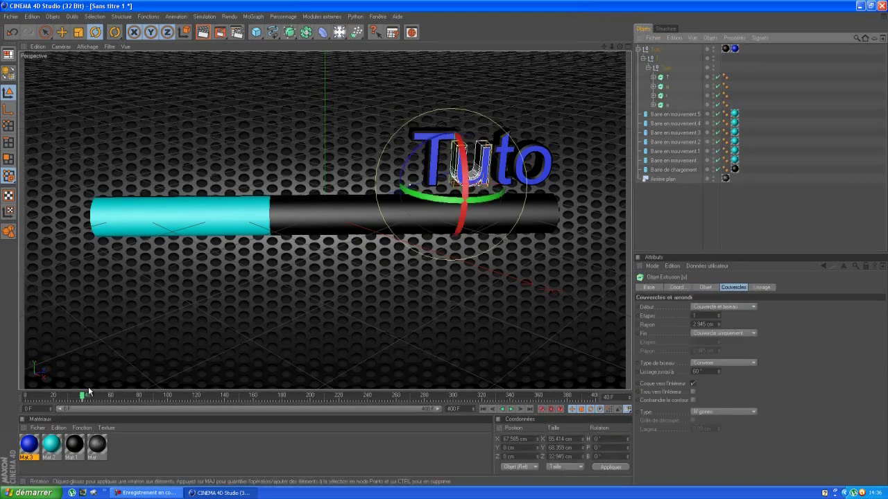
pyautogui.moveTo(82, 397); pyautogui.dragTo(140, 397)
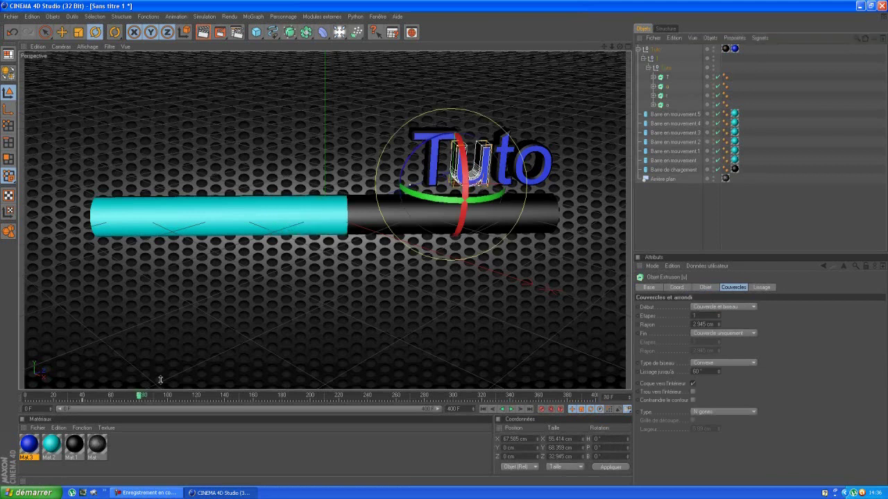
pyautogui.moveTo(441, 203)
pyautogui.mouseDown()
pyautogui.moveTo(430, 167)
pyautogui.moveTo(432, 215)
pyautogui.moveTo(447, 229)
pyautogui.moveTo(446, 200)
pyautogui.mouseUp()
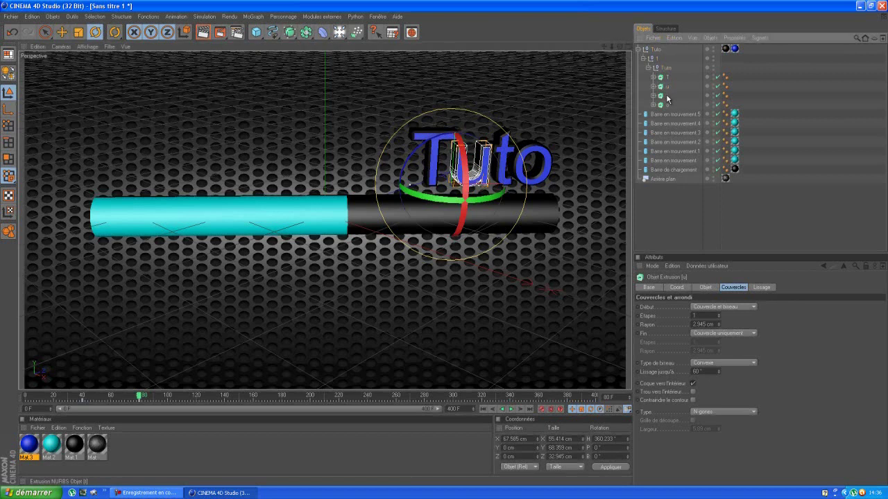
# - Keyframe the letter t turning about its vertical axis from frame 80 to a heading of about 360.1° at frame 120
pyautogui.hotkey('ctrl', 'z')
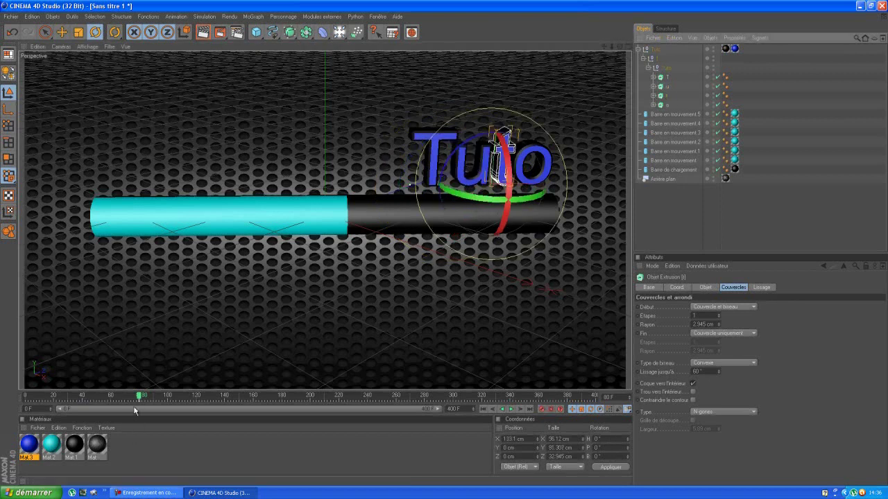
pyautogui.moveTo(139, 397); pyautogui.dragTo(195, 396)
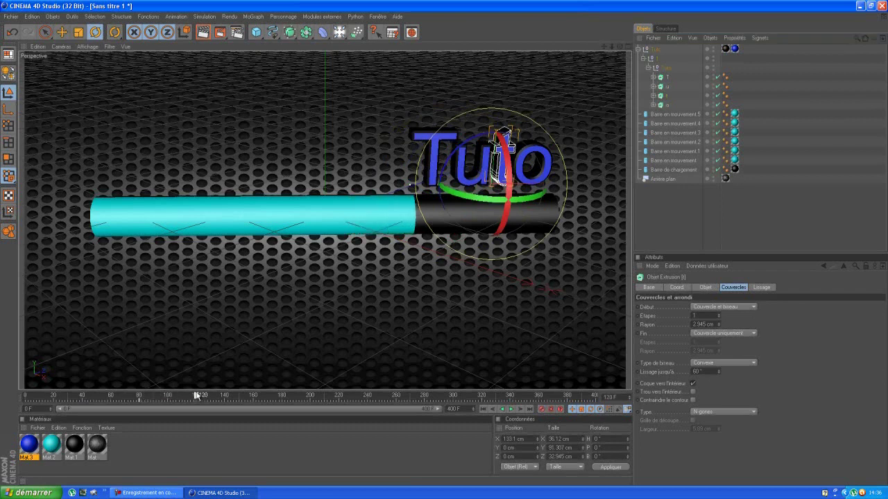
pyautogui.moveTo(465, 192)
pyautogui.mouseDown()
pyautogui.moveTo(541, 189)
pyautogui.moveTo(499, 176)
pyautogui.moveTo(444, 182)
pyautogui.moveTo(476, 195)
pyautogui.mouseUp()
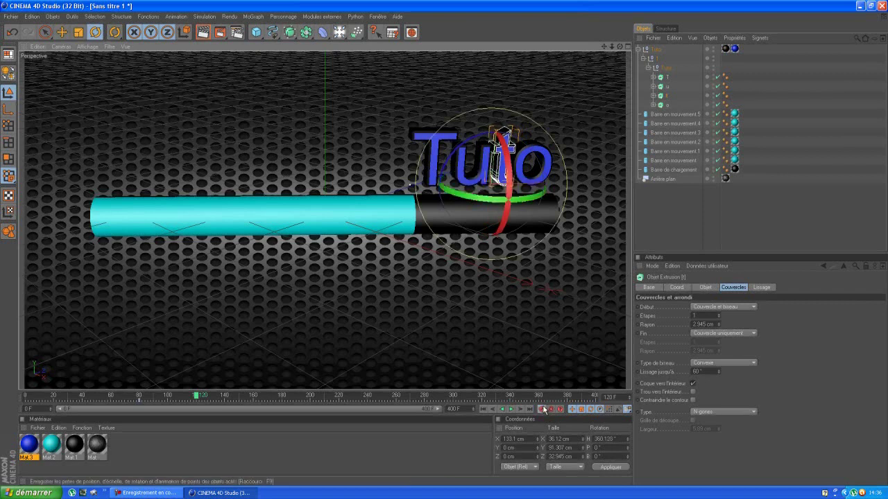
# - Keyframe the letter o turning about its vertical axis from frame 120 to a heading of about 360.2° at frame 160
pyautogui.click(668, 106)
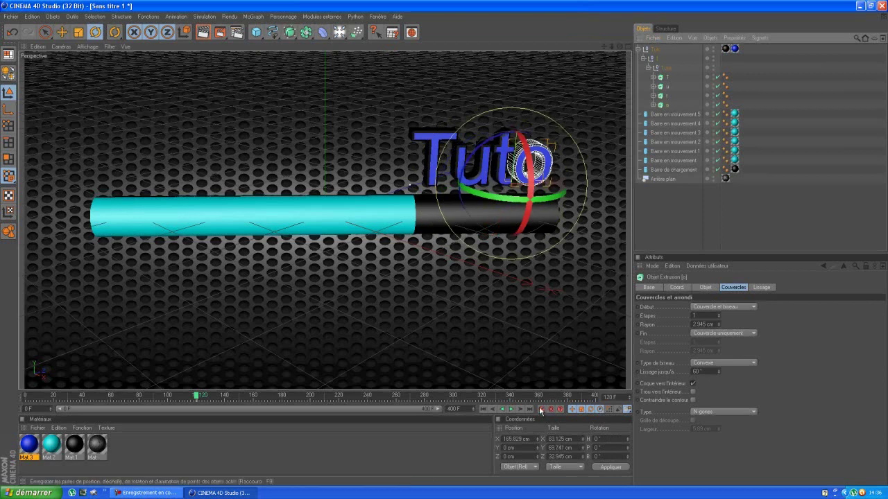
pyautogui.moveTo(199, 397); pyautogui.dragTo(253, 399)
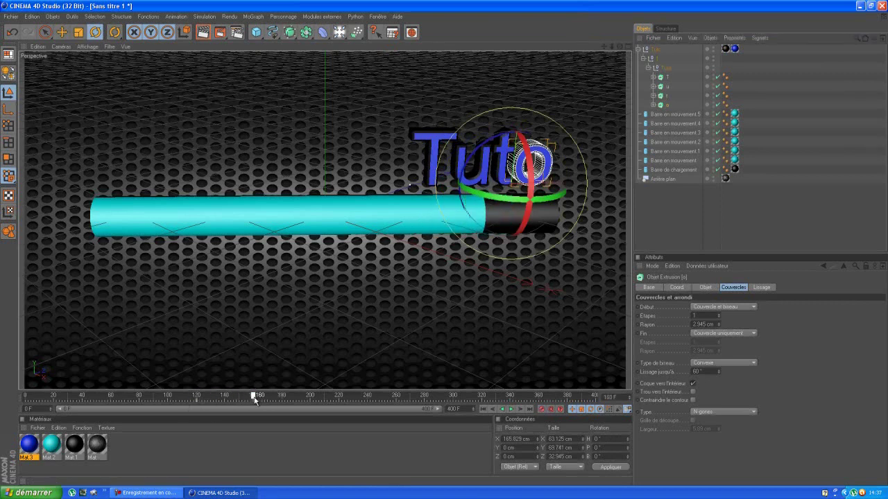
pyautogui.moveTo(498, 199)
pyautogui.mouseDown()
pyautogui.moveTo(498, 152)
pyautogui.moveTo(489, 200)
pyautogui.mouseUp()
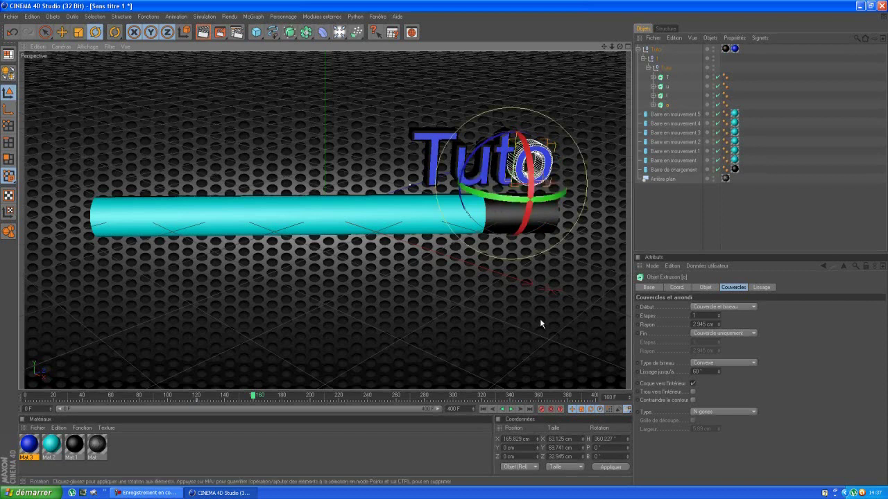
# - Play the whole animation from frame 0 and check the letter o's rotation at frame 160
pyautogui.click(676, 217)
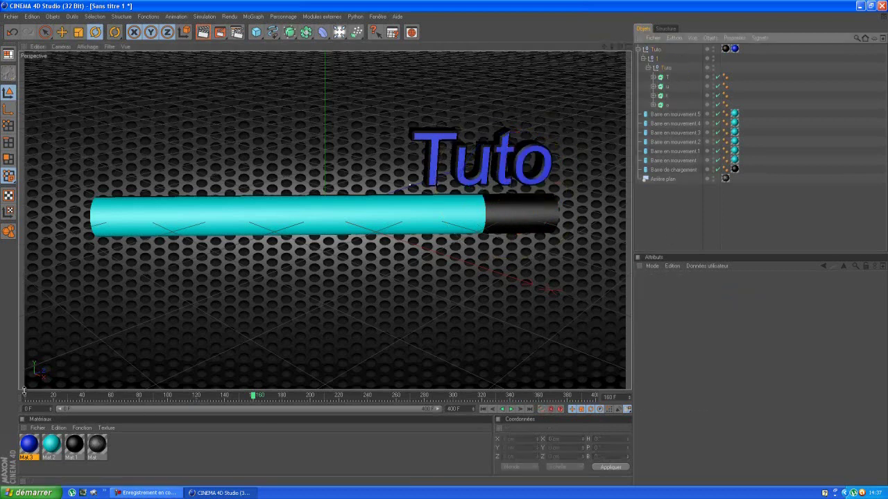
pyautogui.click(25, 396)
pyautogui.click(511, 410)
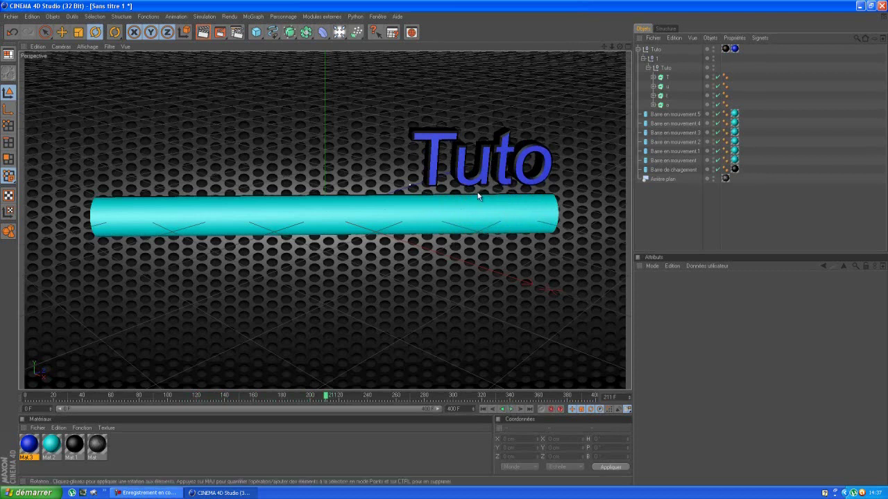
pyautogui.click(522, 156)
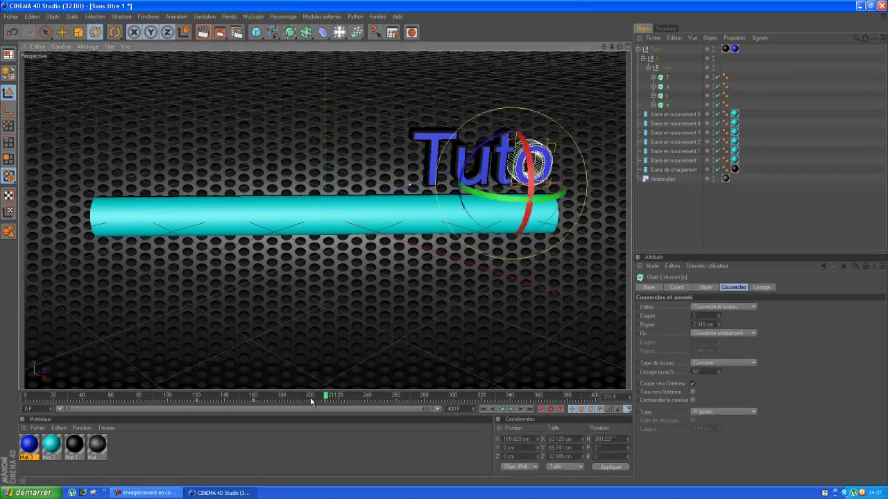
pyautogui.click(254, 396)
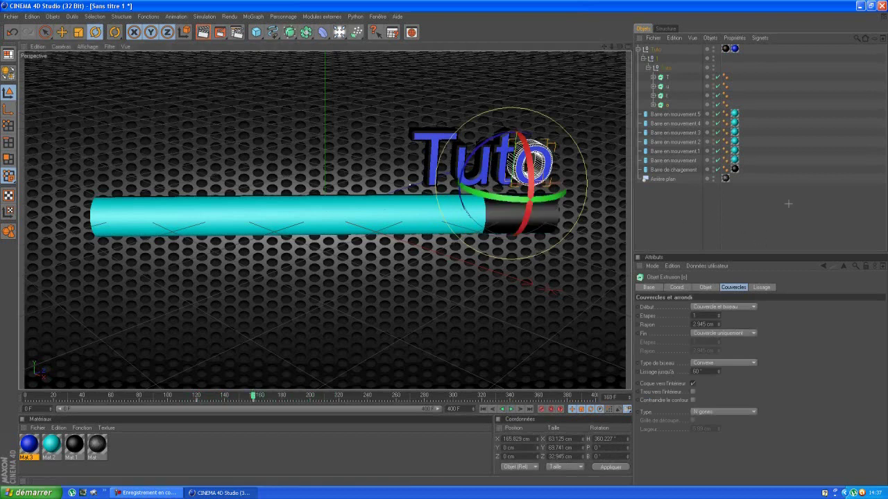
pyautogui.click(434, 371)
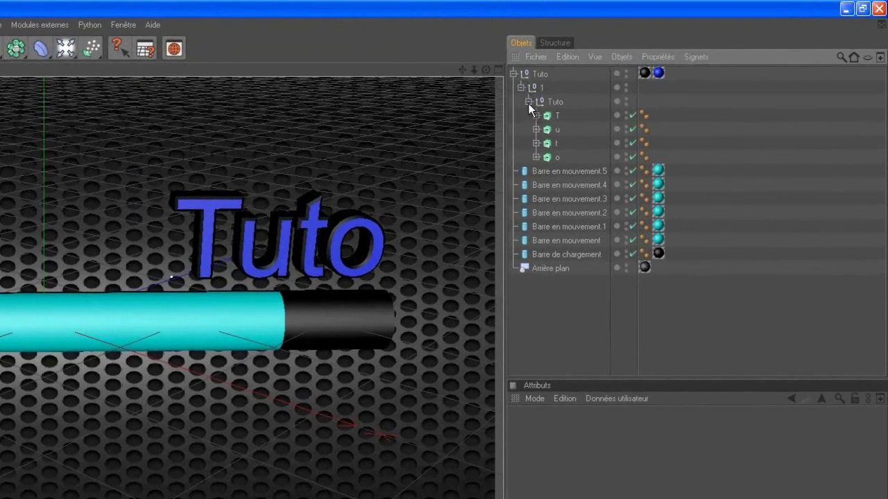
# - Collapse the hierarchy of the individual letters and select the whole Tuto group
pyautogui.click(529, 102)
pyautogui.click(521, 87)
pyautogui.click(514, 74)
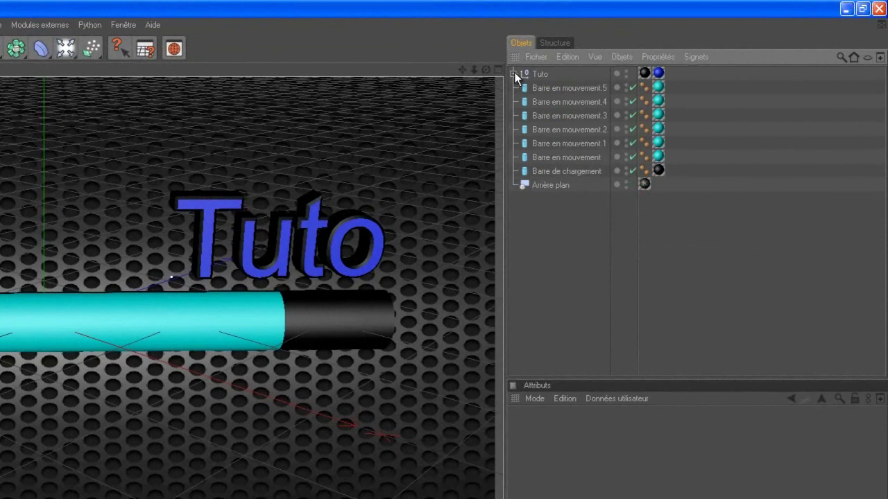
pyautogui.click(536, 73)
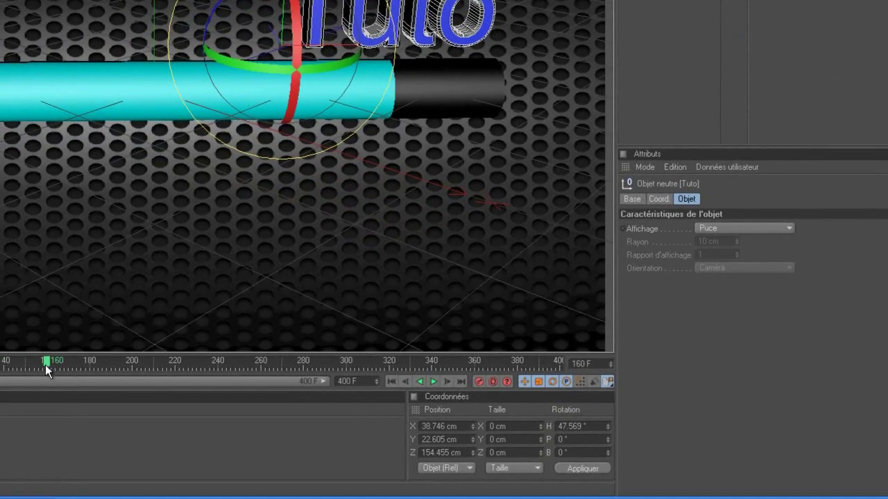
# - At frame 200, keyframe the Tuto group raised to a Y position of about 68.2 cm and turned to a pitch of about -360.6°
pyautogui.moveTo(44, 358); pyautogui.dragTo(131, 358)
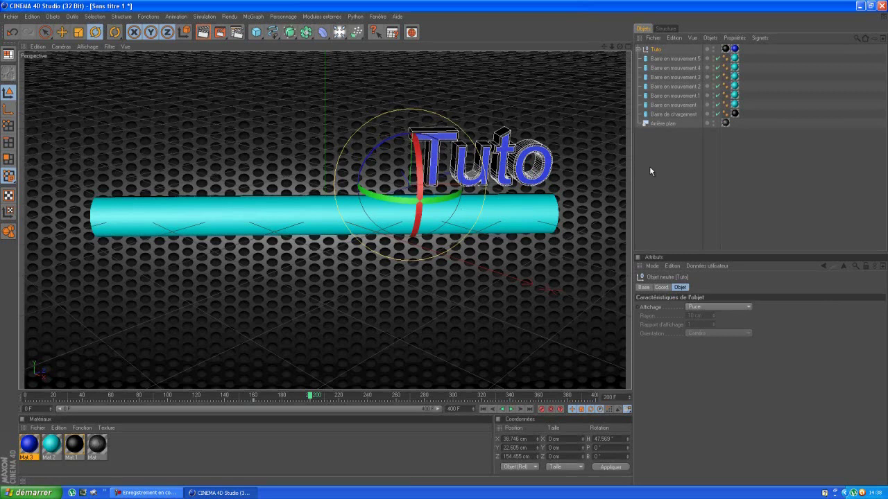
pyautogui.click(45, 32)
pyautogui.moveTo(417, 93); pyautogui.dragTo(418, 65)
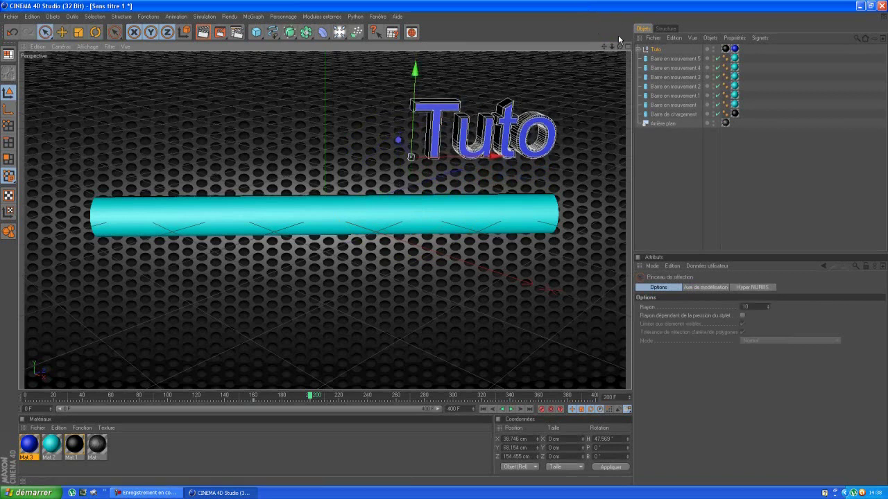
pyautogui.click(95, 32)
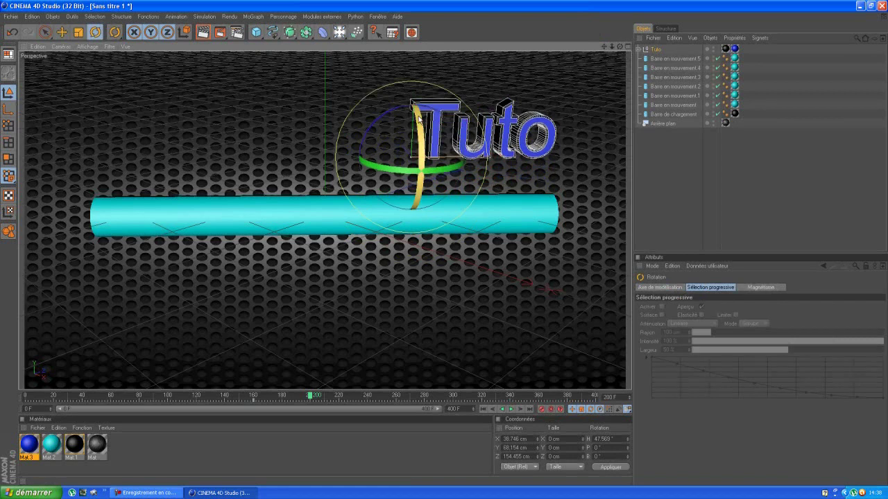
pyautogui.moveTo(418, 116)
pyautogui.mouseDown()
pyautogui.moveTo(394, 108)
pyautogui.moveTo(382, 129)
pyautogui.moveTo(431, 151)
pyautogui.moveTo(420, 102)
pyautogui.mouseUp()
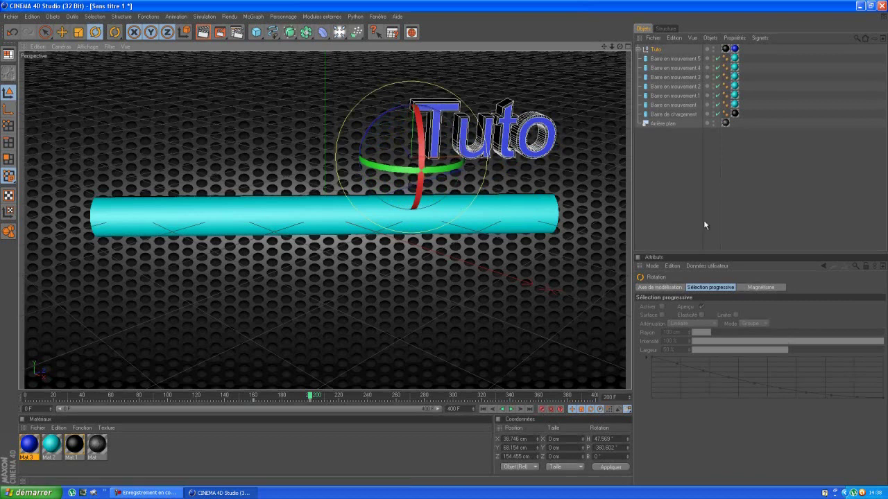
pyautogui.click(801, 195)
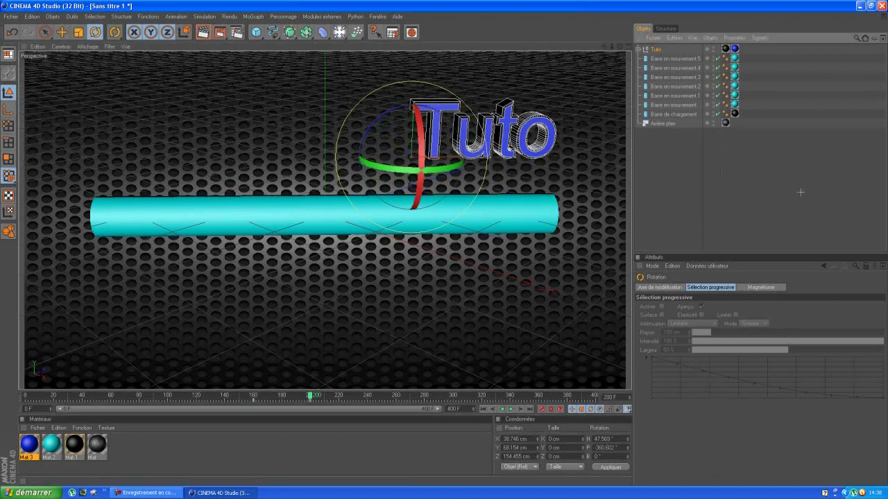
# - Play the animation from frame 0 to check the Tuto group's motion, and return to frame 0
pyautogui.click(26, 395)
pyautogui.click(511, 409)
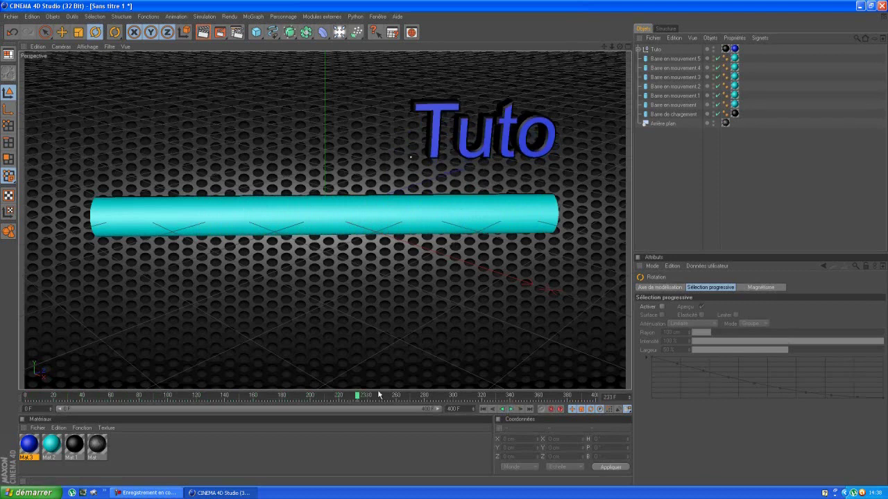
pyautogui.moveTo(357, 395); pyautogui.dragTo(23, 382)
pyautogui.click(156, 493)
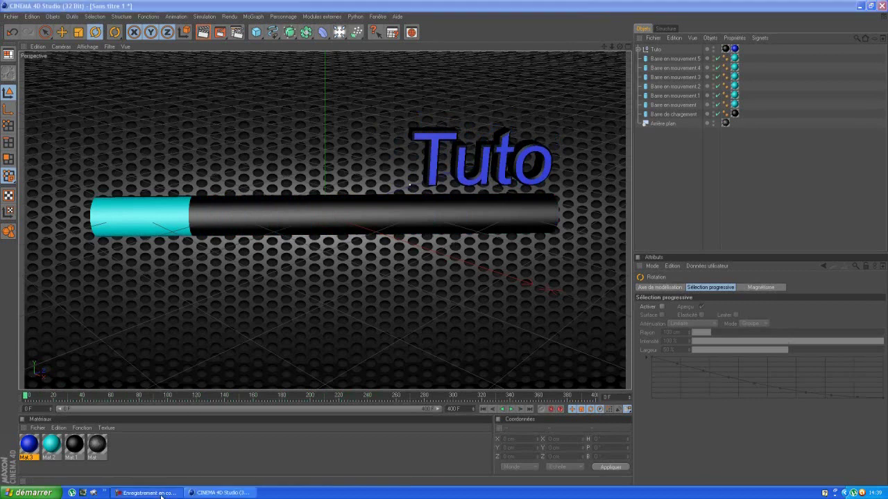
pyautogui.click(863, 413)
pyautogui.click(868, 434)
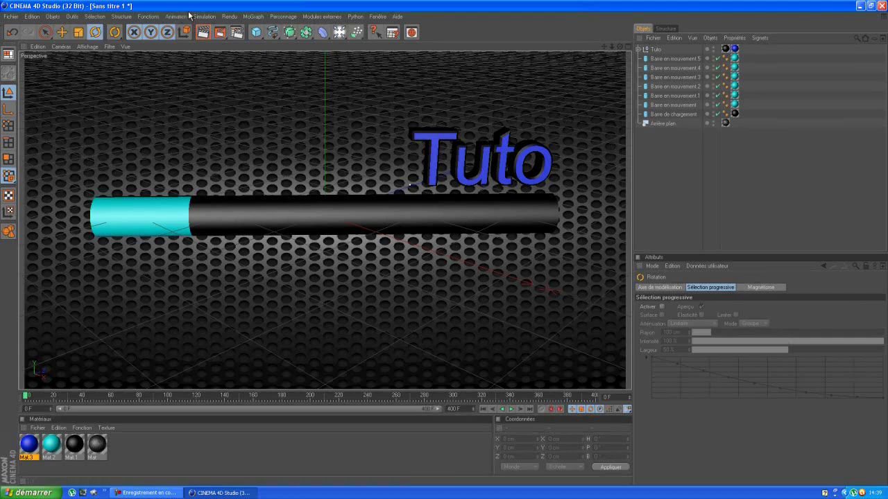
# - Add a MoText object to the scene with the letter "B" as its text
pyautogui.click(253, 15)
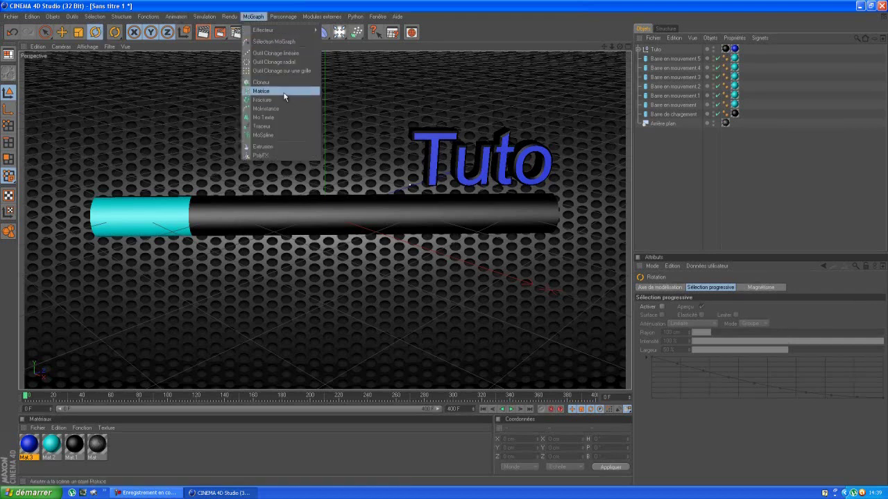
pyautogui.click(285, 118)
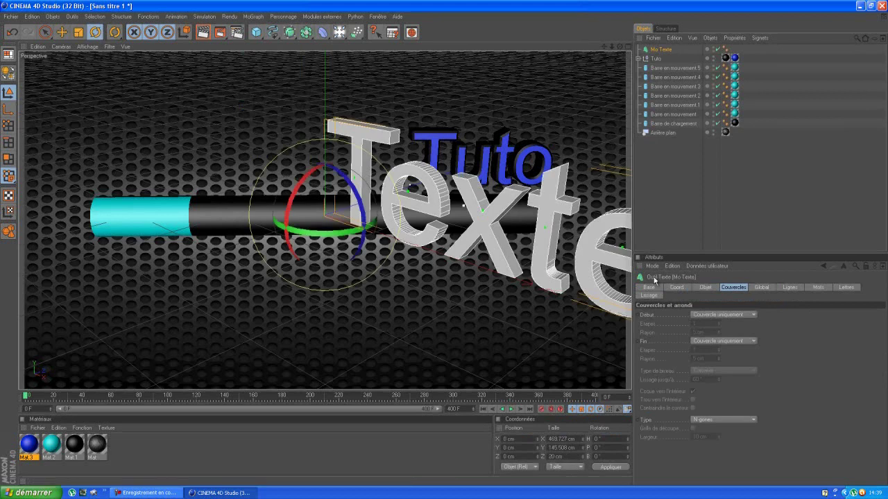
pyautogui.click(705, 288)
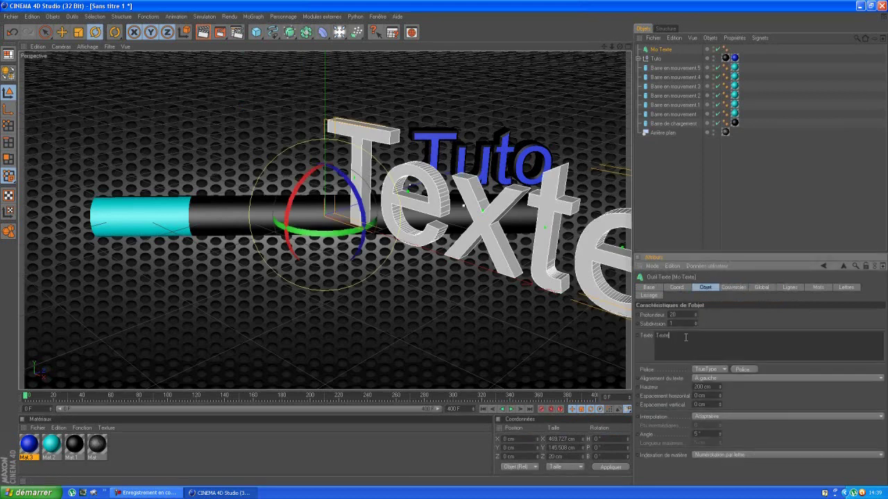
pyautogui.click(684, 335)
pyautogui.click(862, 202)
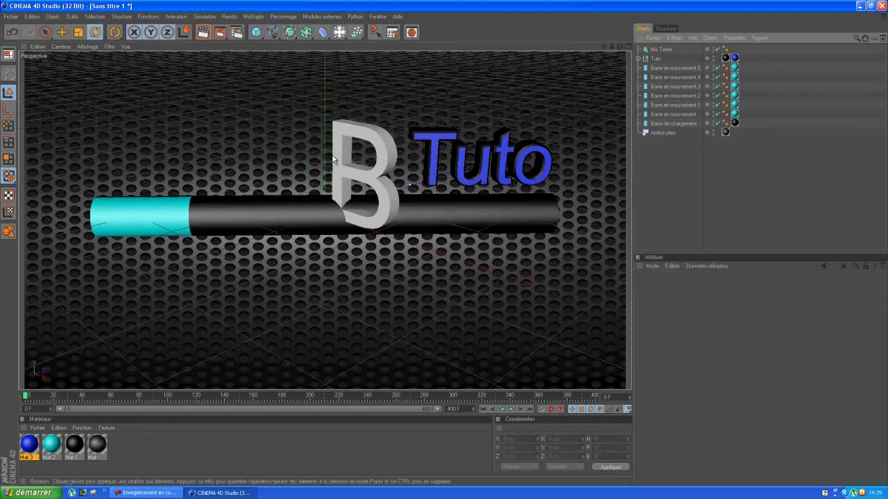
# - Try the Xero's Theorem font on the letter B text object
pyautogui.click(659, 49)
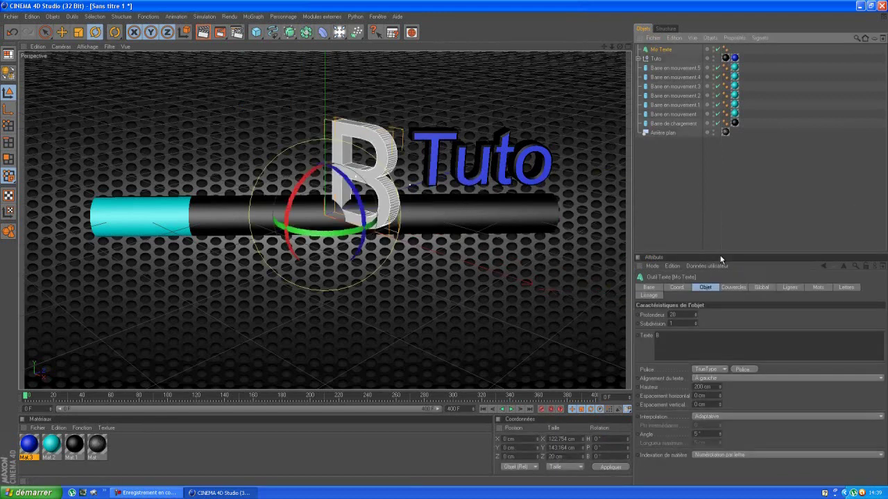
pyautogui.click(743, 369)
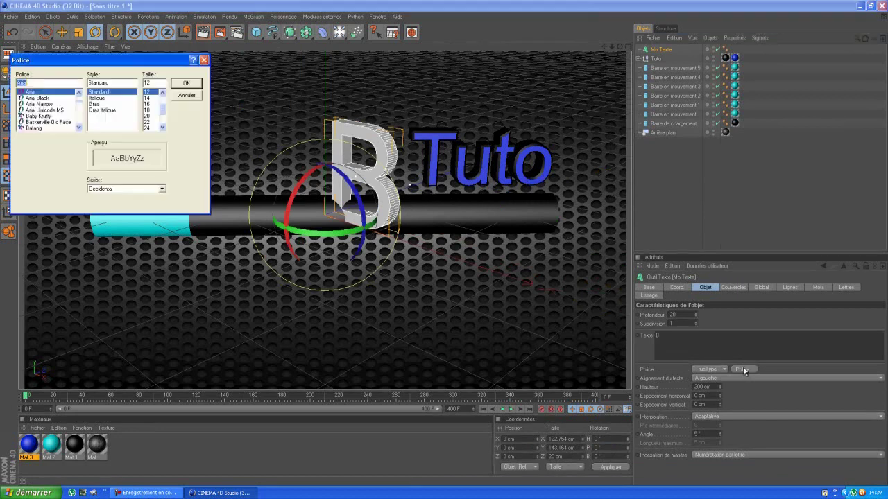
pyautogui.moveTo(79, 103); pyautogui.dragTo(80, 128)
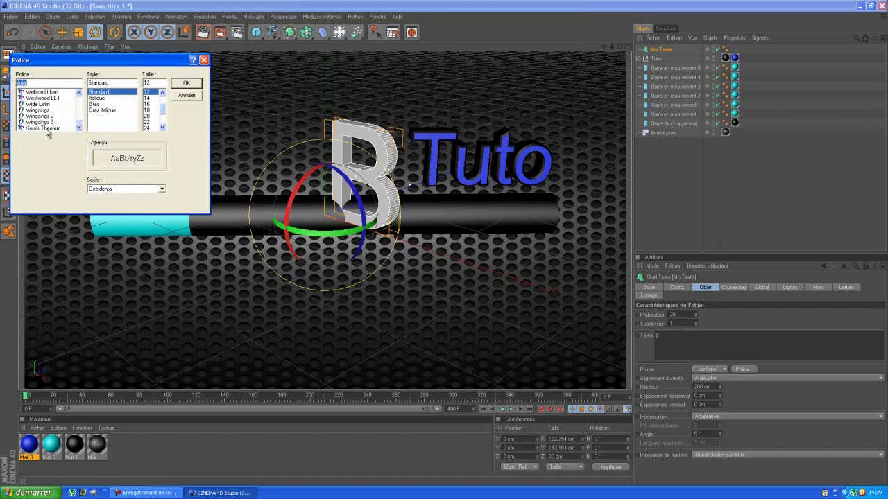
pyautogui.click(46, 128)
pyautogui.click(185, 83)
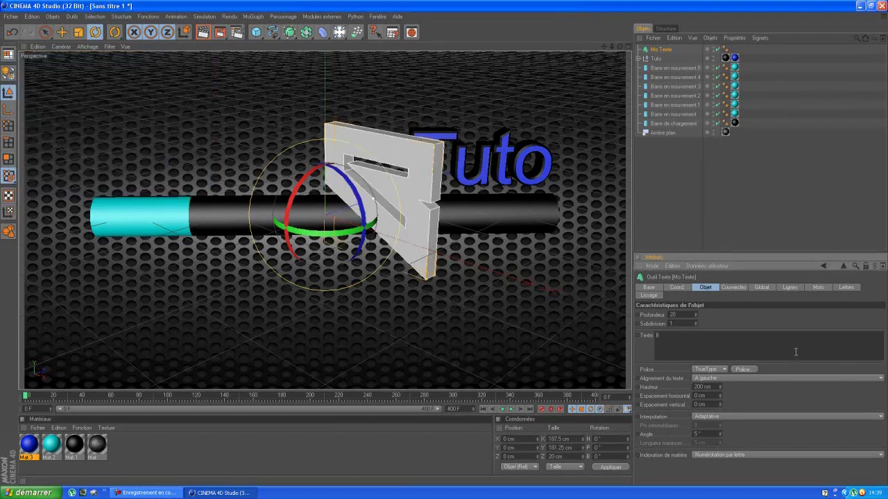
# - Set the letter B text object's font to Techno Hideo
pyautogui.click(743, 369)
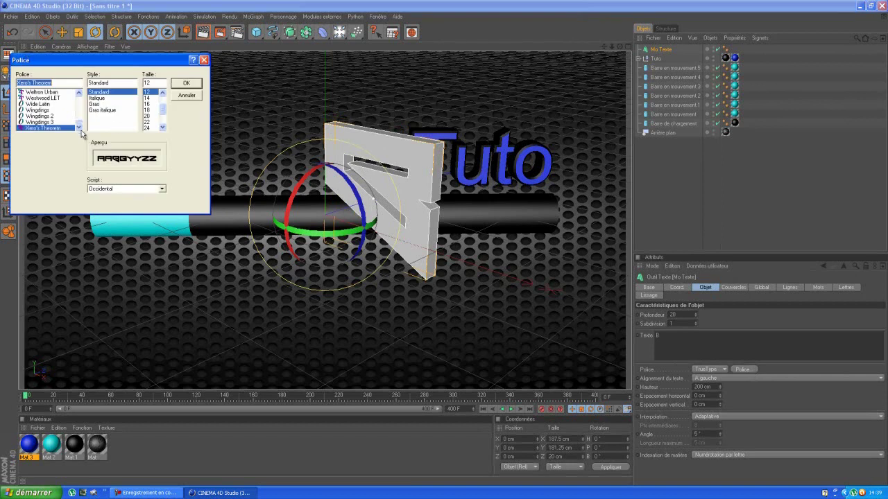
pyautogui.moveTo(81, 128); pyautogui.dragTo(75, 116)
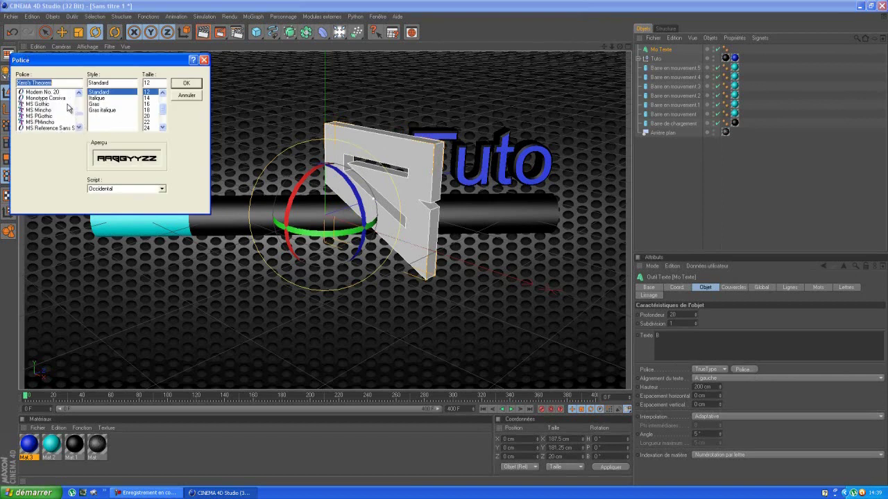
pyautogui.write('tec')
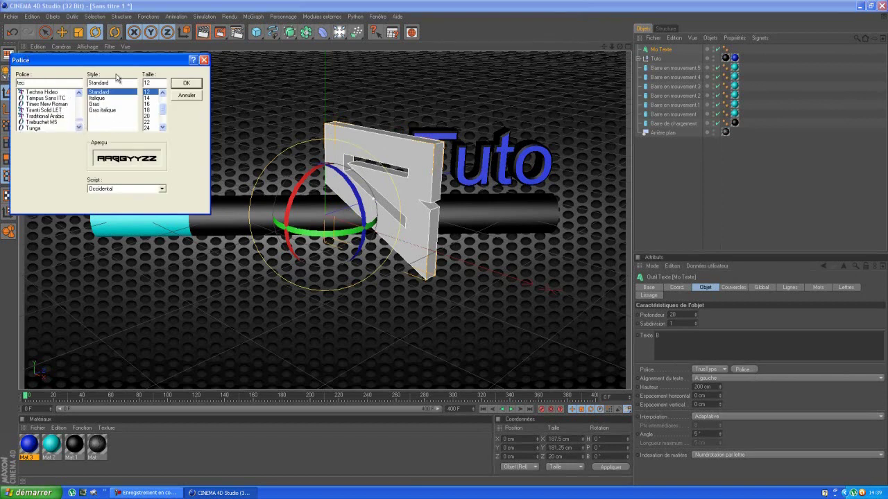
pyautogui.click(41, 92)
pyautogui.click(186, 84)
# - Turn the logo letter to a heading of about 47.3° and place it above the bar, beside Tuto, at about 50.8 cm in Y
pyautogui.moveTo(356, 196); pyautogui.dragTo(362, 222)
pyautogui.press('space')
pyautogui.moveTo(341, 187); pyautogui.dragTo(341, 154)
pyautogui.moveTo(419, 183); pyautogui.dragTo(359, 184)
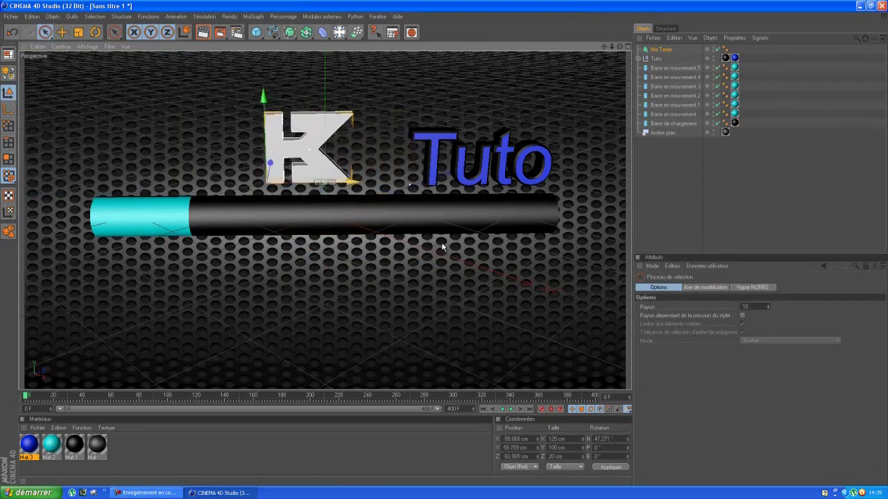
# - Enlarge the logo letter to about 198 by 159 cm and tilt it to a bank of about -26.5°
pyautogui.click(79, 32)
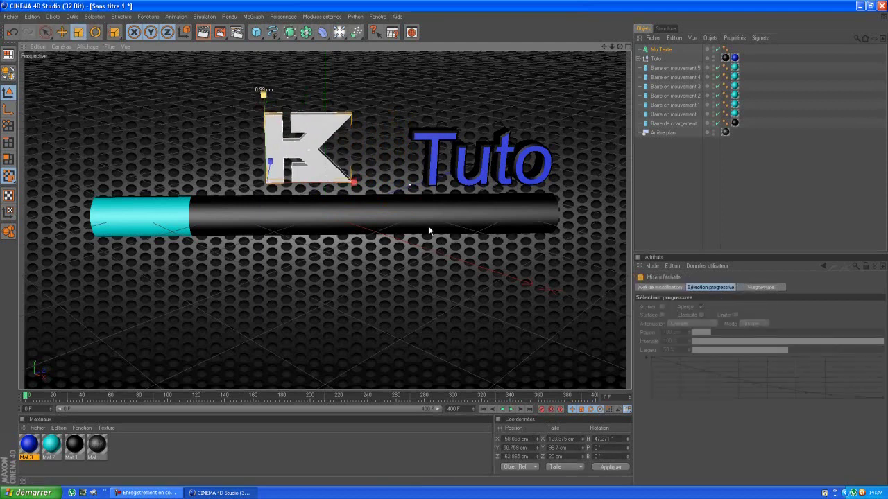
pyautogui.moveTo(437, 236); pyautogui.dragTo(537, 229)
pyautogui.moveTo(444, 246); pyautogui.dragTo(438, 243)
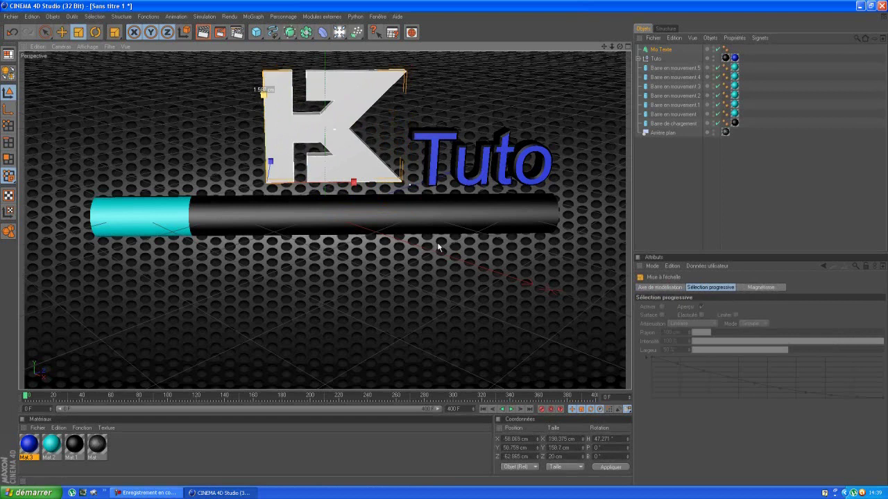
pyautogui.click(95, 32)
pyautogui.moveTo(258, 161); pyautogui.dragTo(208, 118)
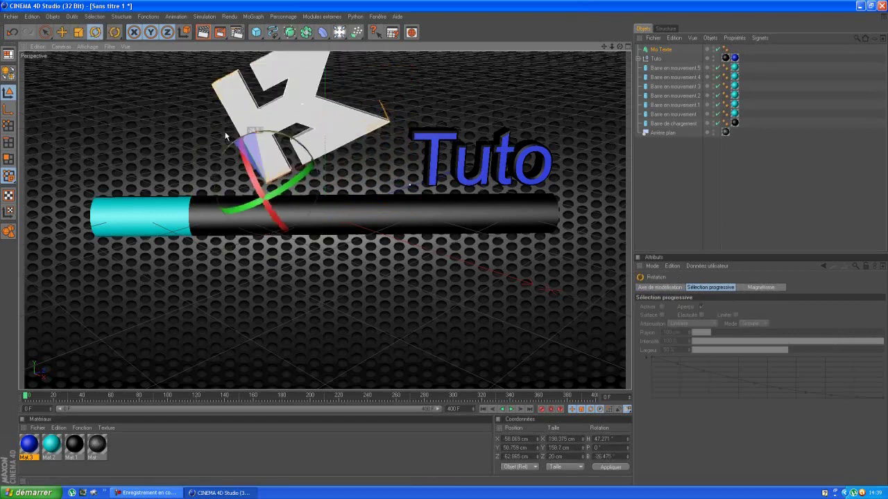
# - Reduce the tilted logo letter to about 170 by 136 cm and reposition it just above the bar at a Y position of about 42.8 cm
pyautogui.click(45, 32)
pyautogui.moveTo(274, 167); pyautogui.dragTo(229, 122)
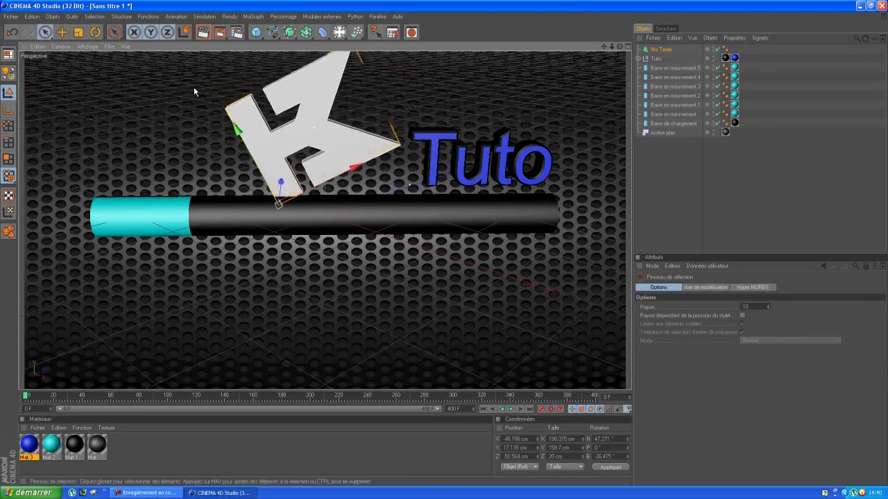
pyautogui.click(78, 32)
pyautogui.moveTo(318, 133); pyautogui.dragTo(142, 63)
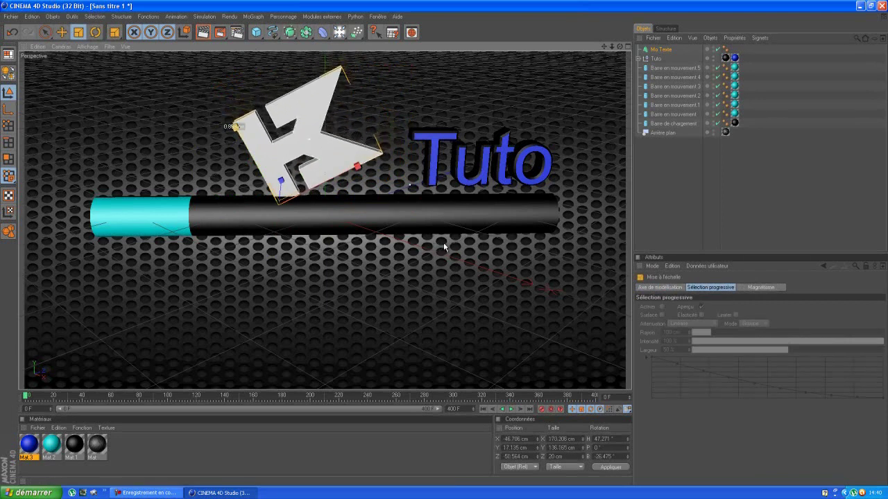
pyautogui.click(45, 32)
pyautogui.moveTo(236, 128); pyautogui.dragTo(444, 242)
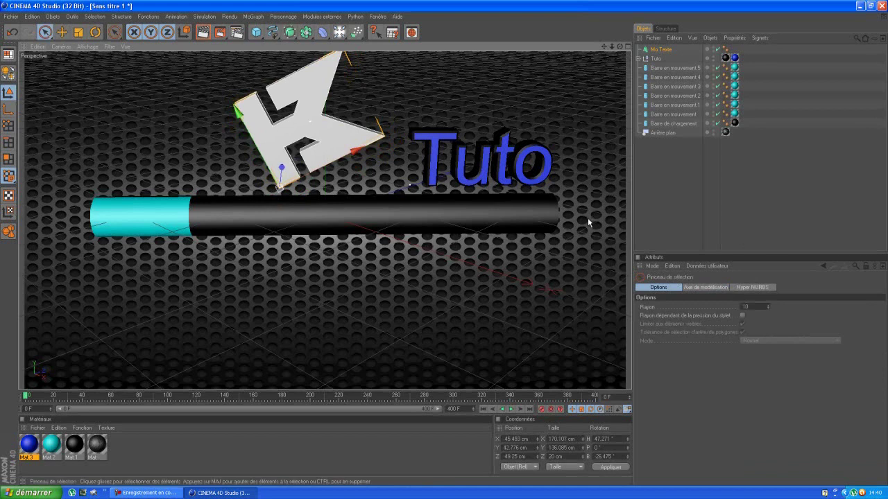
# - Set the logo letter's extrusion depth to 80
pyautogui.click(667, 50)
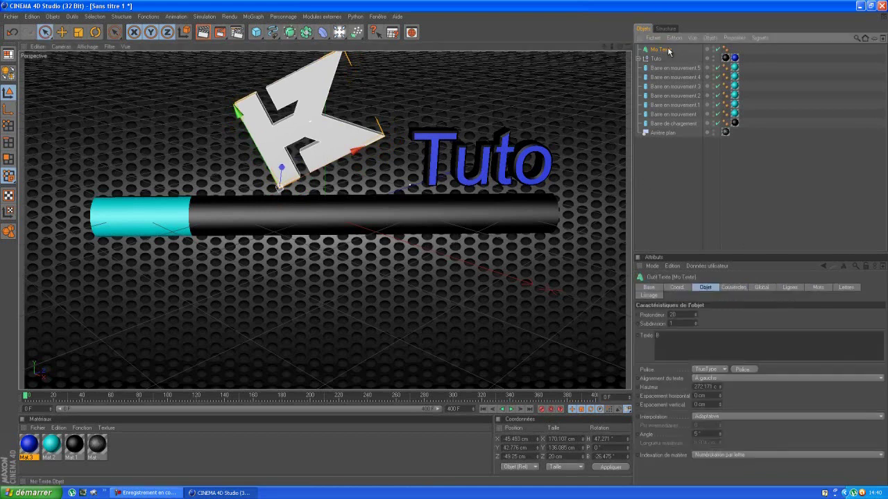
pyautogui.click(685, 312)
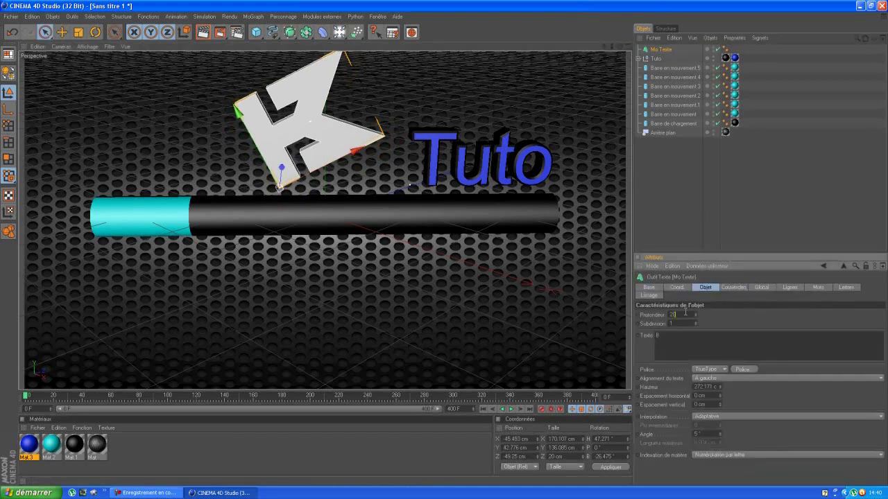
pyautogui.click(796, 199)
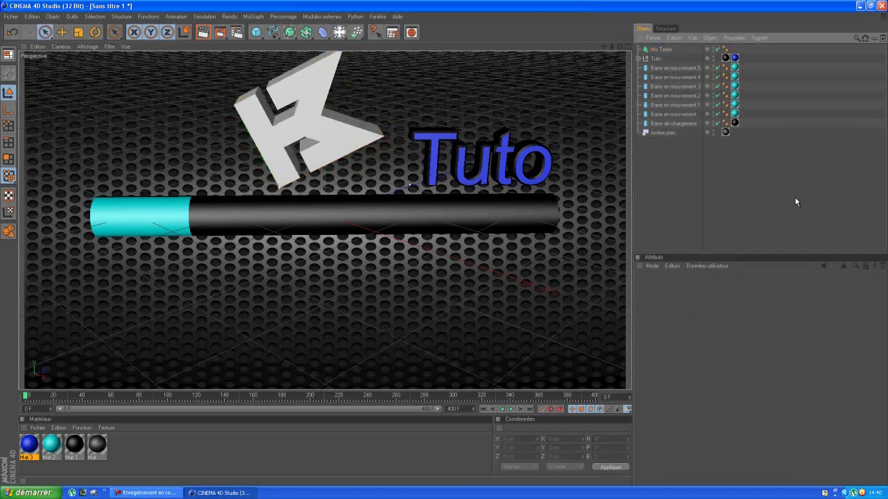
# - Reselect the logo letter and set its start cap to "Couvercle et biseau" (cap and bevel)
pyautogui.hotkey('ctrl', 'z')
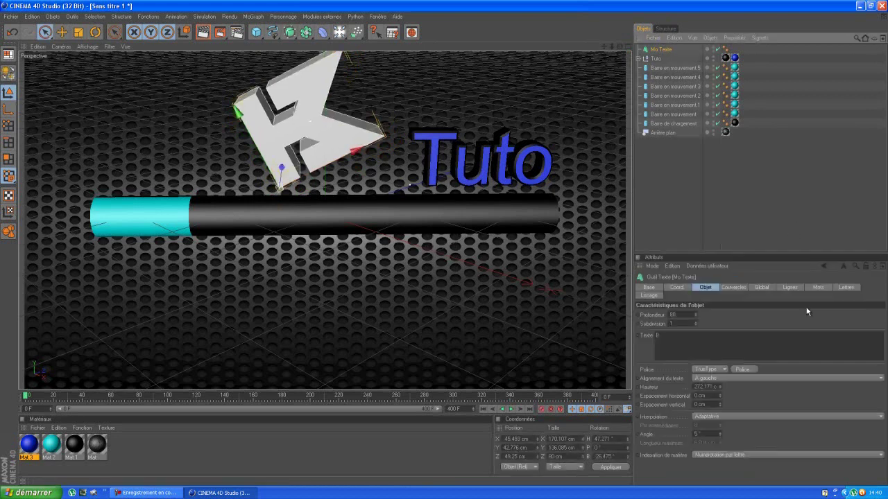
pyautogui.click(736, 288)
pyautogui.click(733, 314)
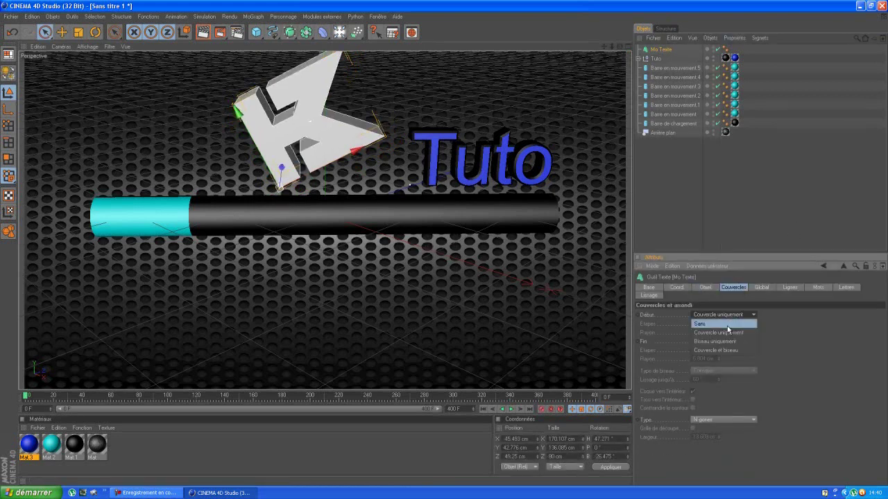
pyautogui.click(730, 351)
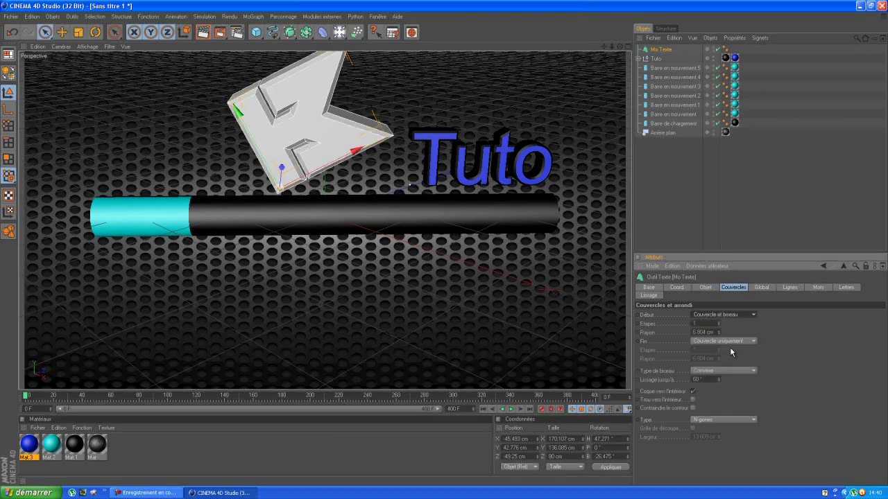
pyautogui.click(762, 228)
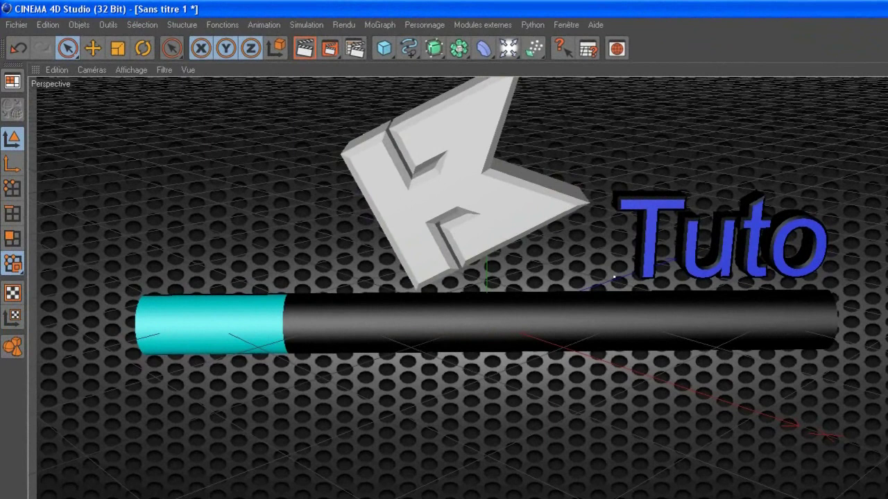
# - Apply the black material to the logo letter and create a new red material with RGB 224, 0, 0
pyautogui.moveTo(72, 450); pyautogui.dragTo(305, 129)
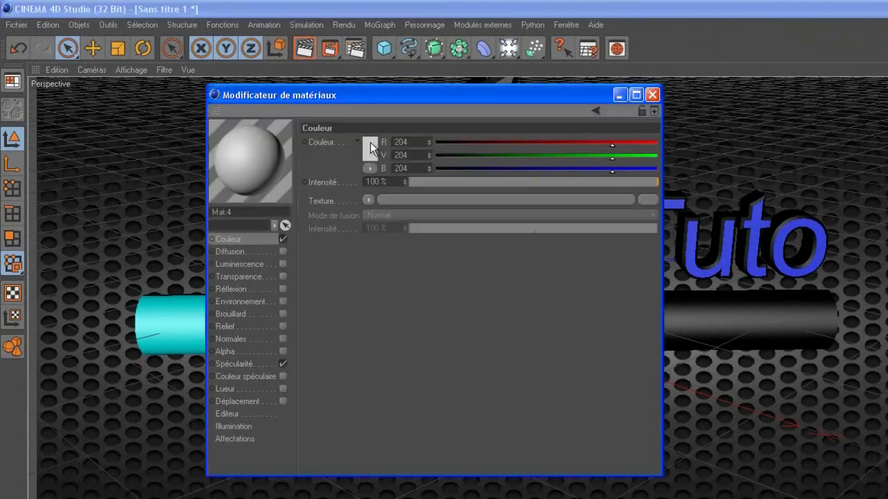
pyautogui.click(371, 143)
pyautogui.moveTo(344, 144); pyautogui.dragTo(383, 107)
pyautogui.click(355, 208)
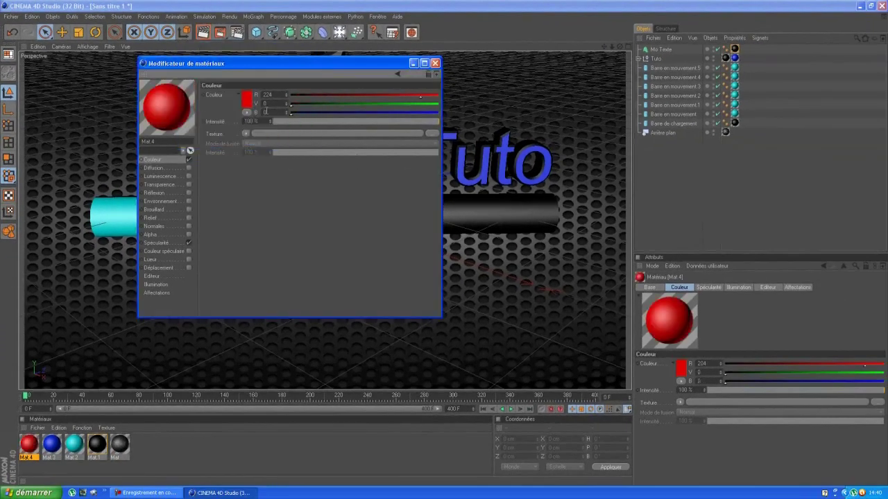
pyautogui.click(436, 64)
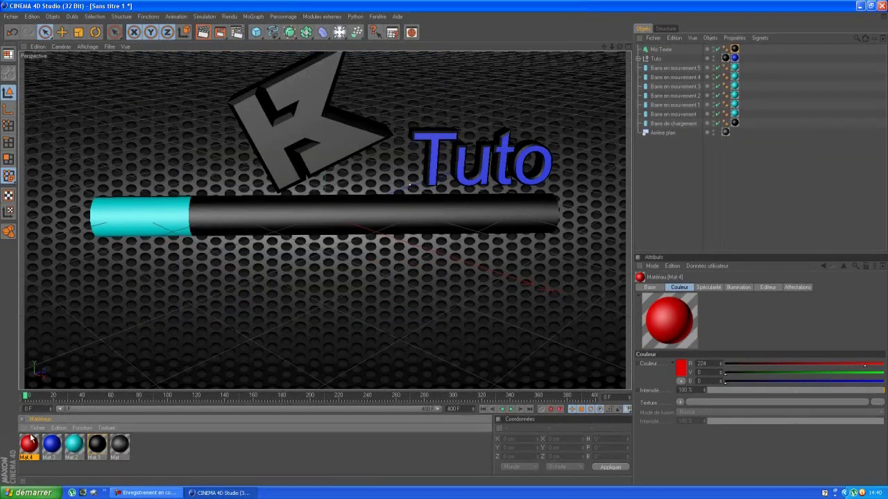
# - Apply the red material to the logo letter and restrict it to the front cap selection
pyautogui.moveTo(30, 446); pyautogui.dragTo(656, 53)
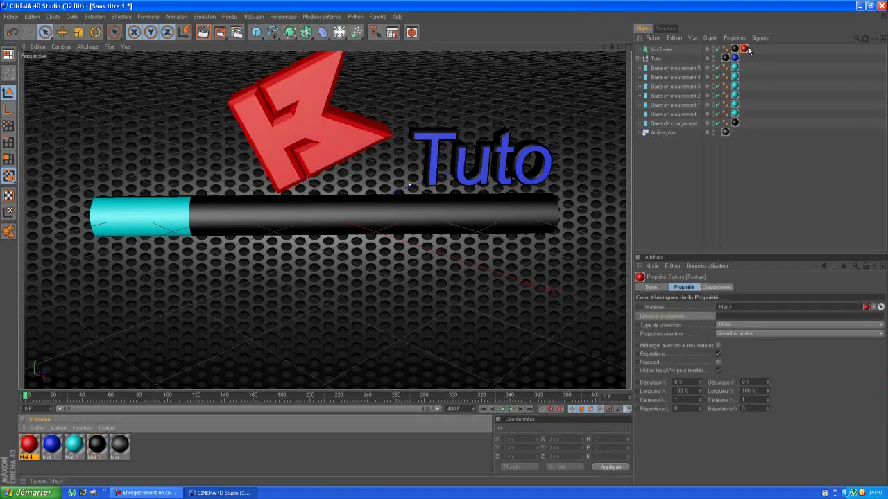
pyautogui.click(724, 316)
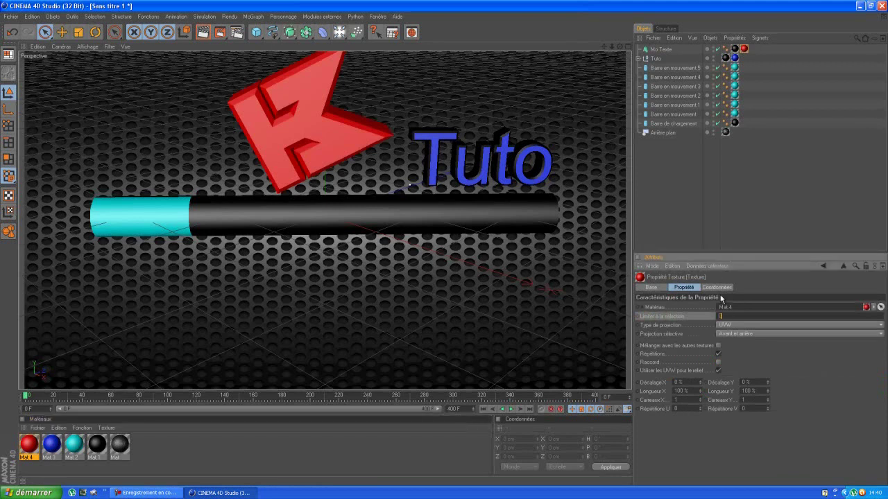
pyautogui.click(746, 195)
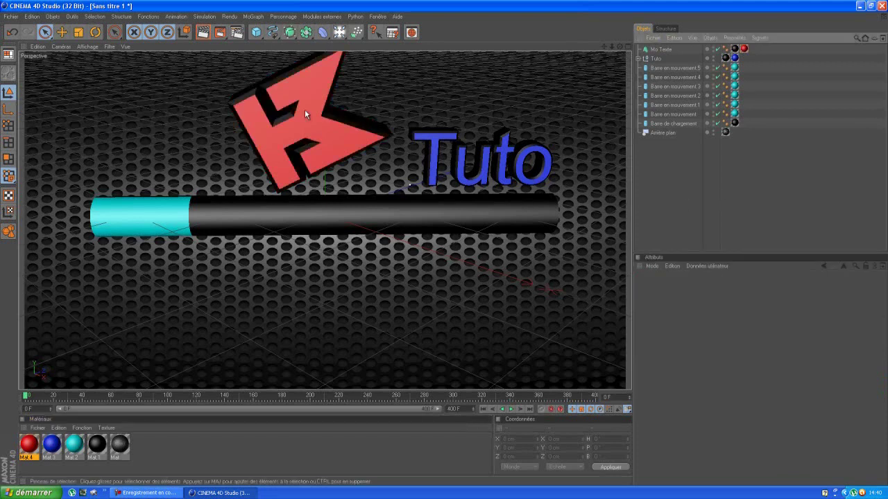
# - Turn off specularity on the red material and render the view to check the logo letter
pyautogui.doubleClick(26, 446)
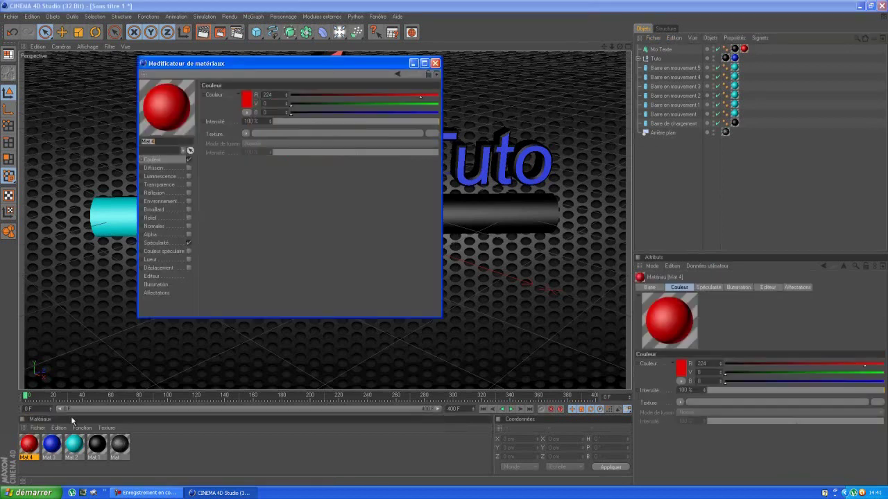
pyautogui.click(189, 243)
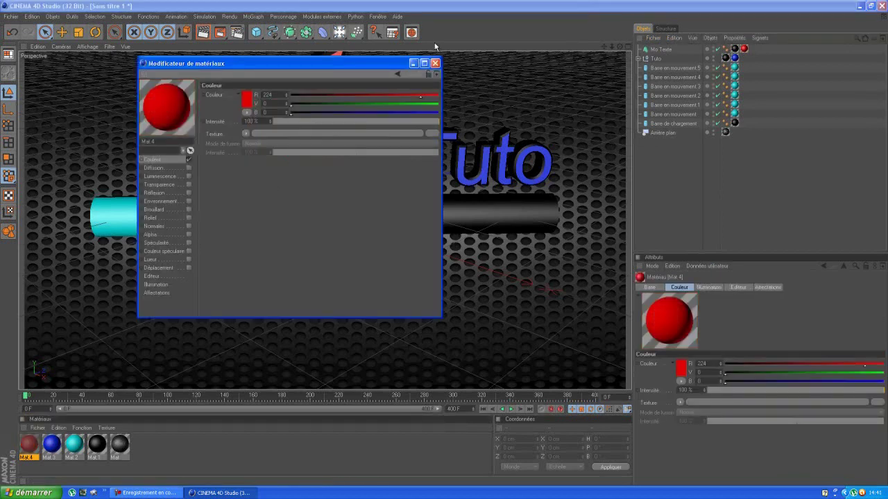
pyautogui.click(434, 63)
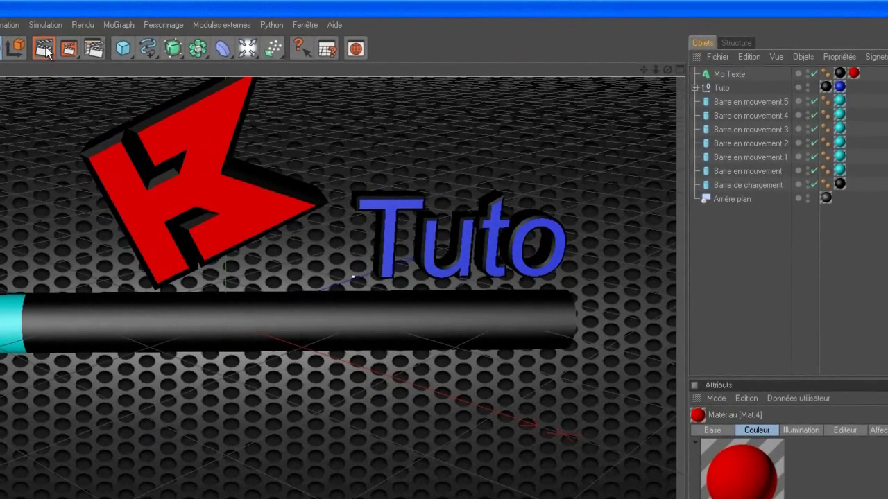
pyautogui.click(45, 50)
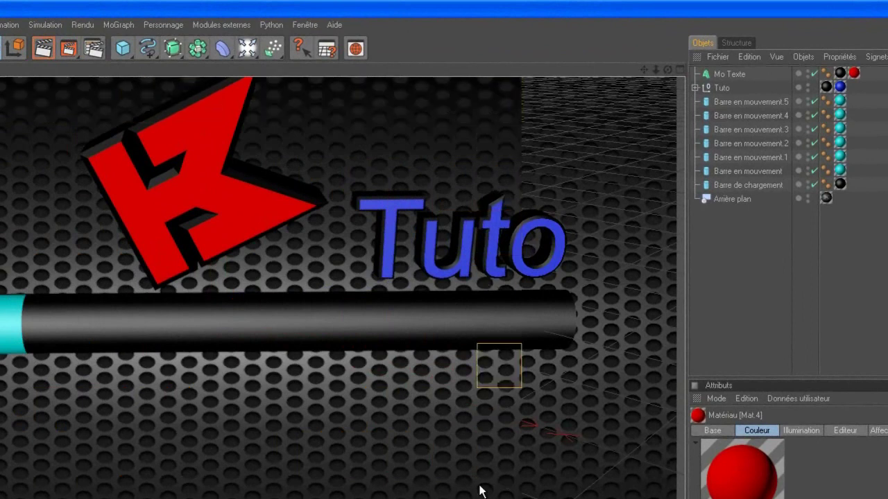
pyautogui.click(775, 298)
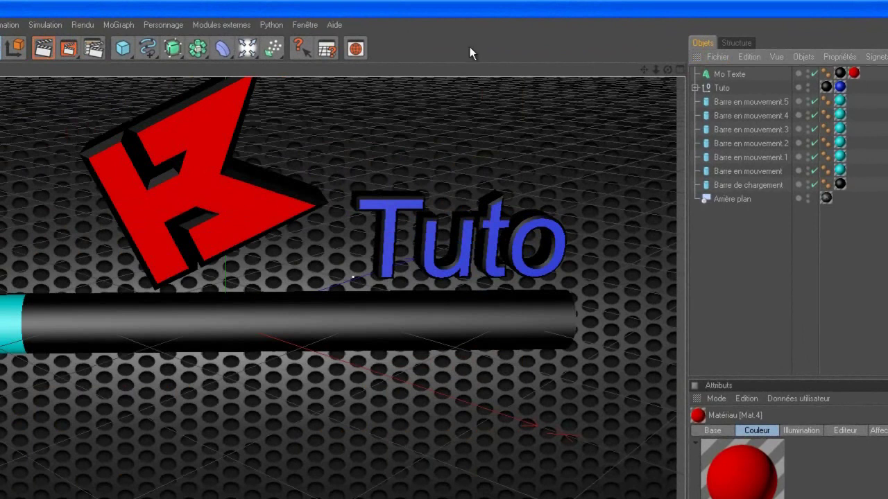
# - Rename the logo letter's text object as "B" and deselect it
pyautogui.doubleClick(741, 73)
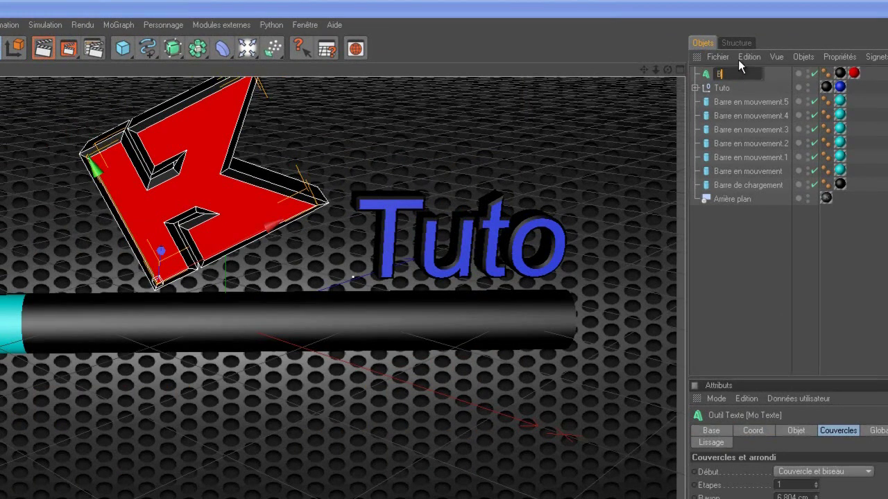
pyautogui.press('Return')
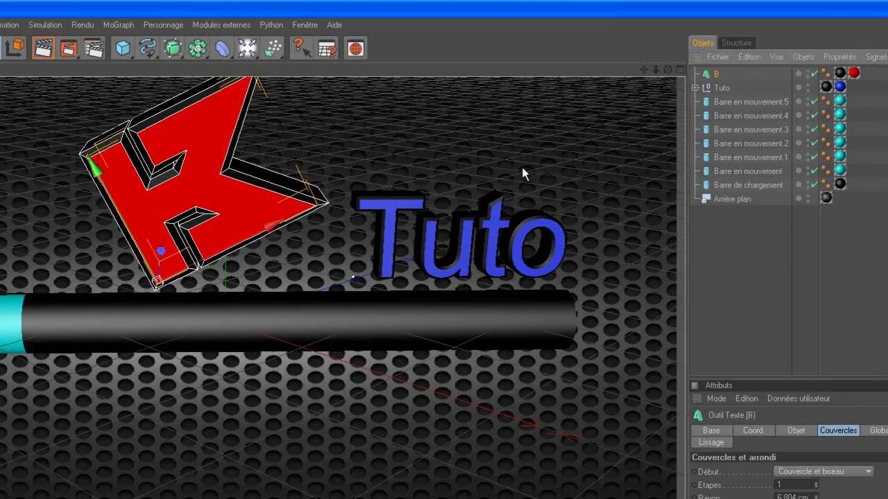
pyautogui.click(704, 322)
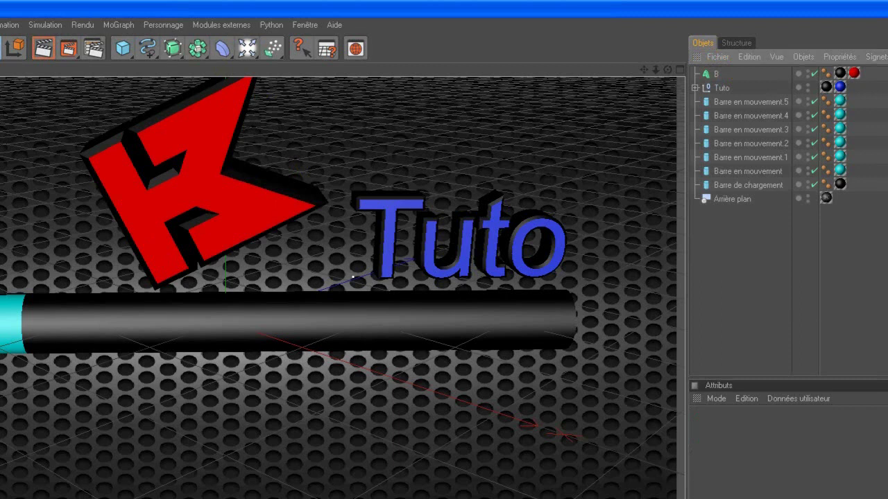
# - Add a new MoText object containing the text "Chargement.."
pyautogui.click(133, 25)
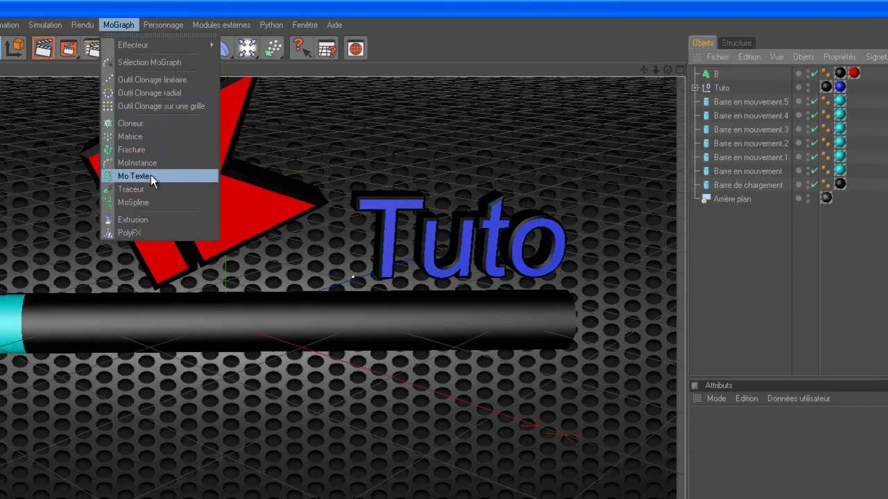
pyautogui.click(150, 174)
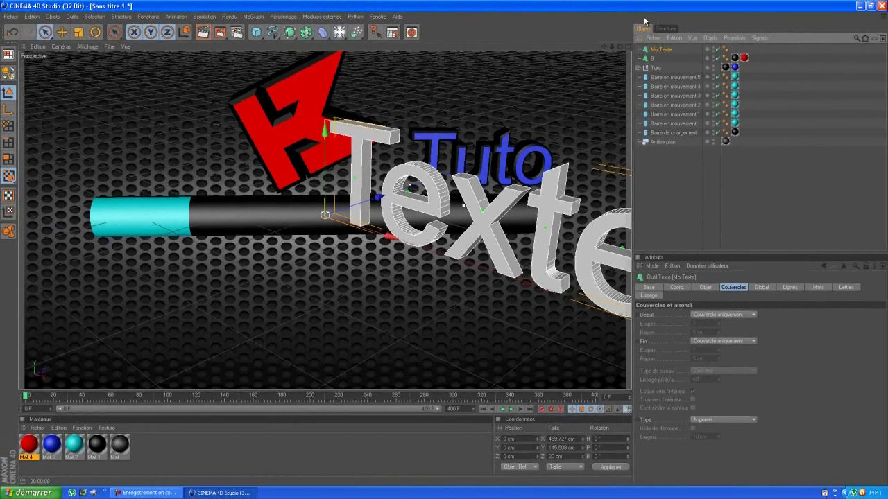
pyautogui.click(705, 287)
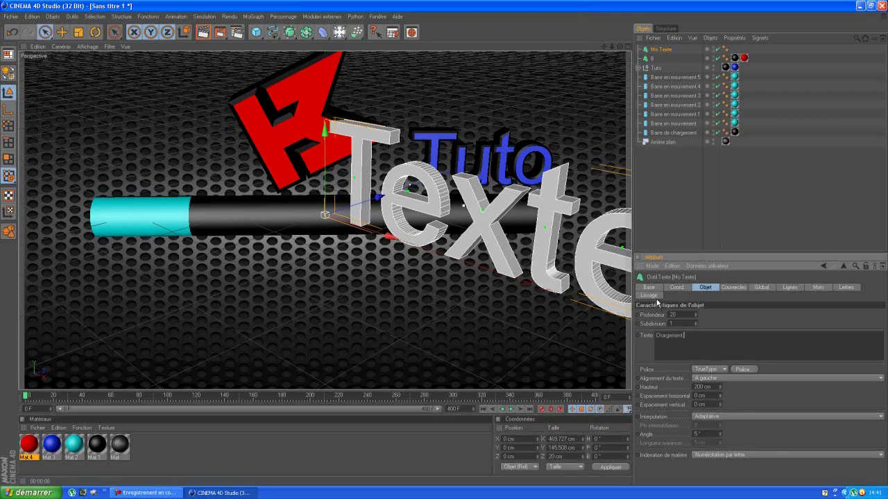
pyautogui.click(782, 160)
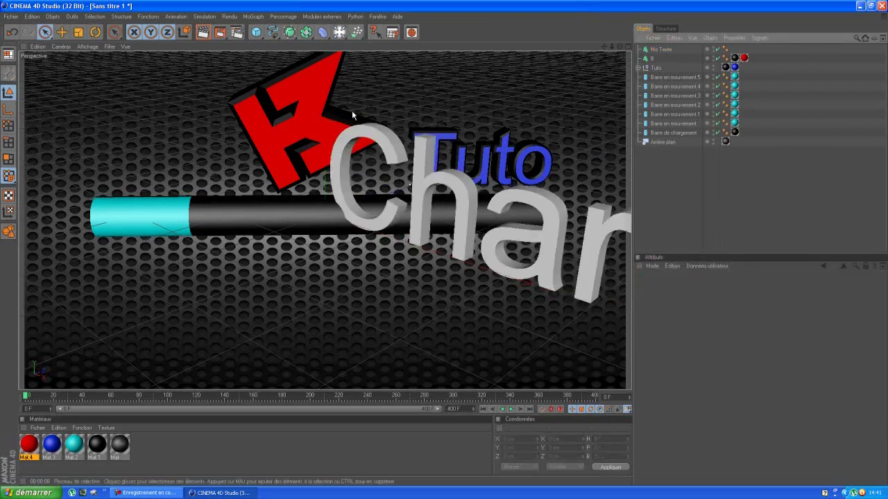
# - Reselect the "Chargement.." text and set its start cap to "Couvercle et biseau" (cap and bevel)
pyautogui.click(409, 202)
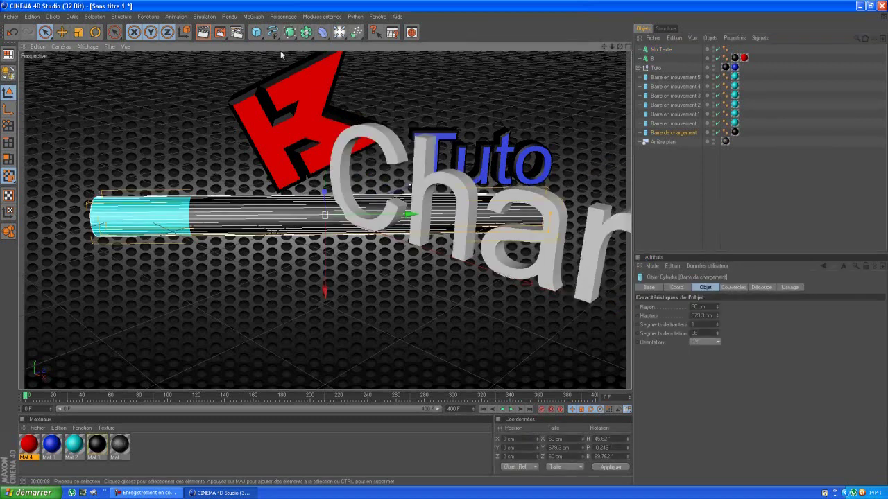
pyautogui.click(661, 50)
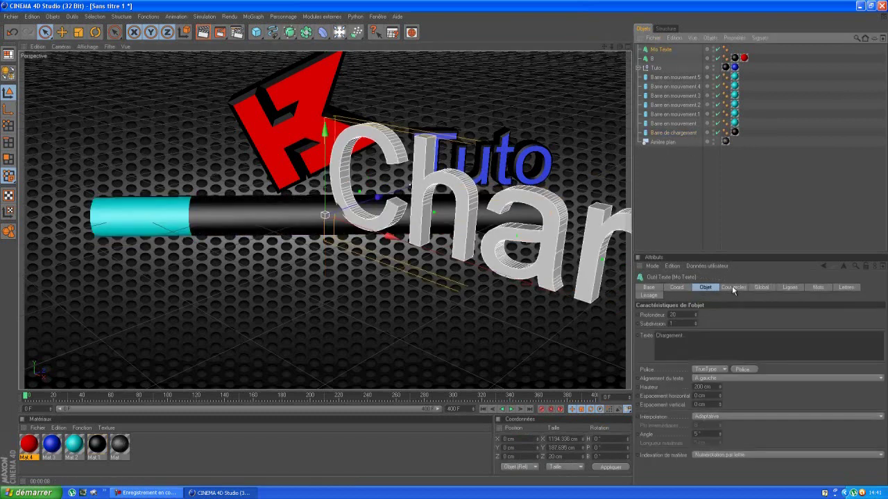
pyautogui.click(733, 287)
pyautogui.click(730, 315)
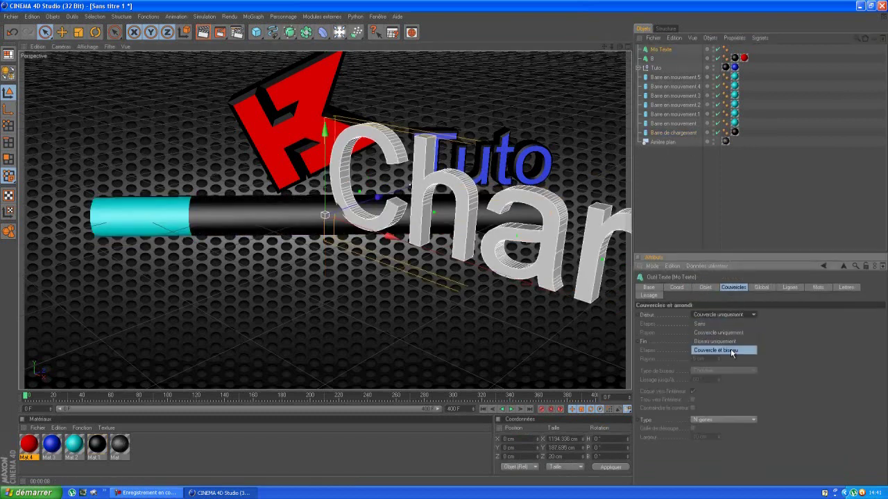
pyautogui.click(721, 350)
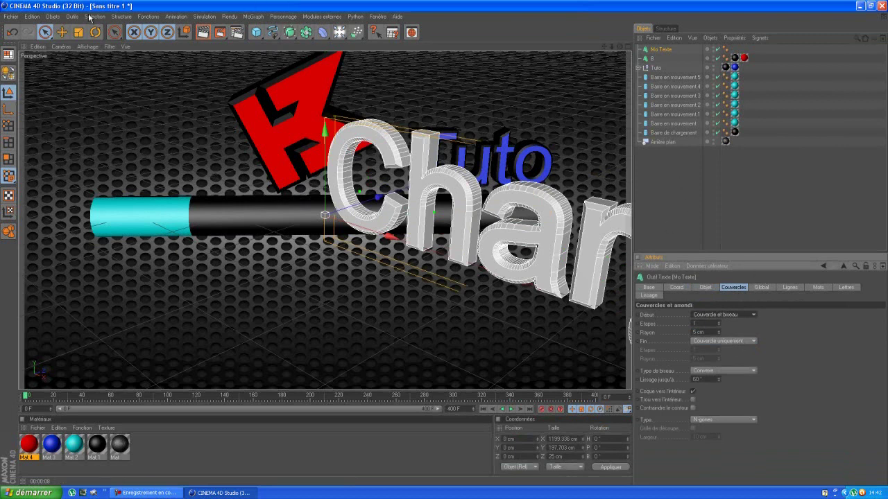
# - Scale the "Chargement.." text down to about 370 by 61 cm and rotate it parallel to the bar, to a heading of about 45.8°
pyautogui.click(79, 33)
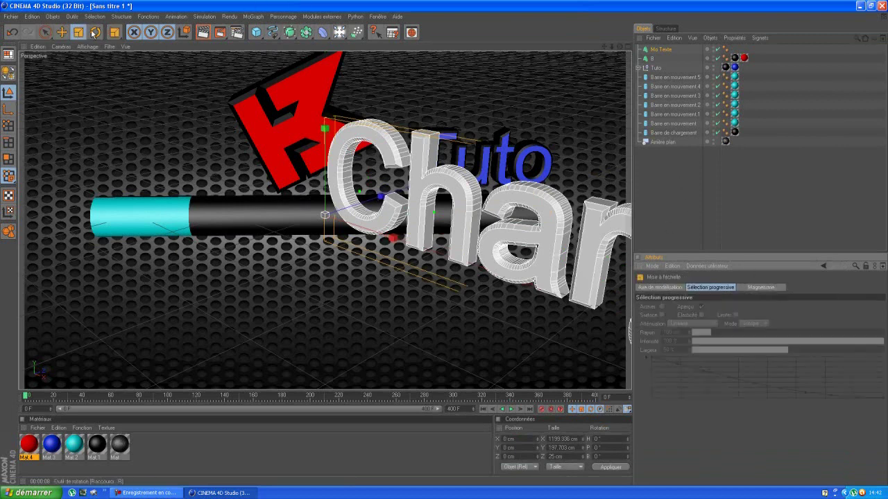
pyautogui.moveTo(327, 128); pyautogui.dragTo(442, 250)
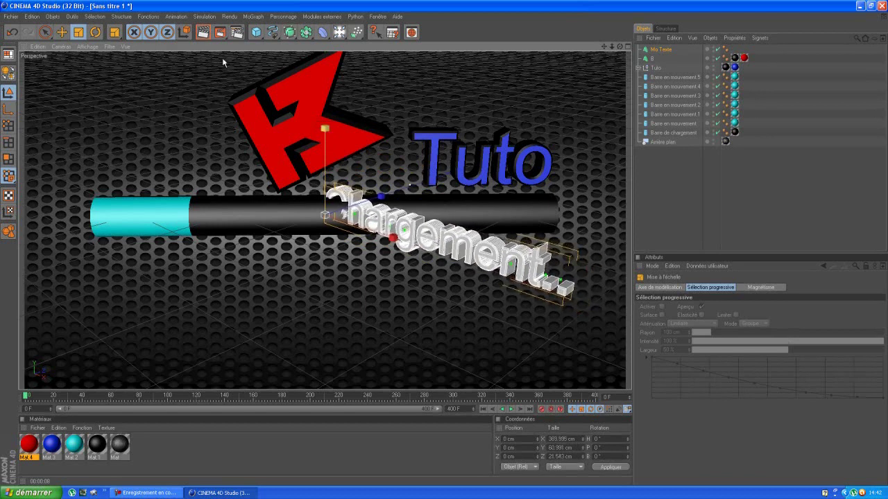
pyautogui.click(96, 33)
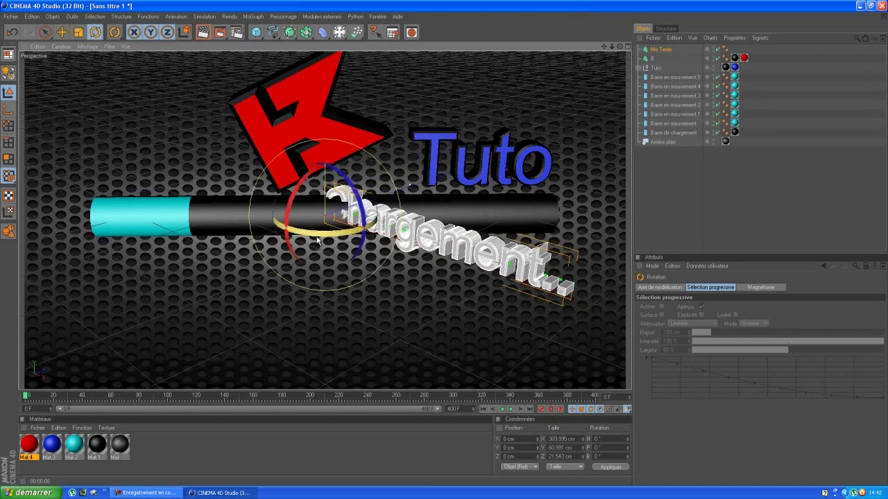
pyautogui.moveTo(317, 241); pyautogui.dragTo(341, 226)
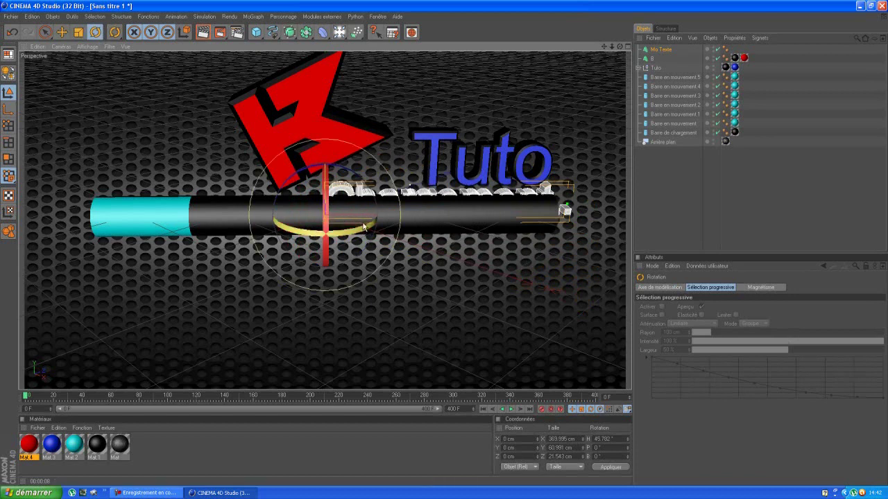
# - Move the "Chargement.." text just below the bar's right half, to about X 121, Y -31.6, Z -105.5 cm
pyautogui.click(46, 32)
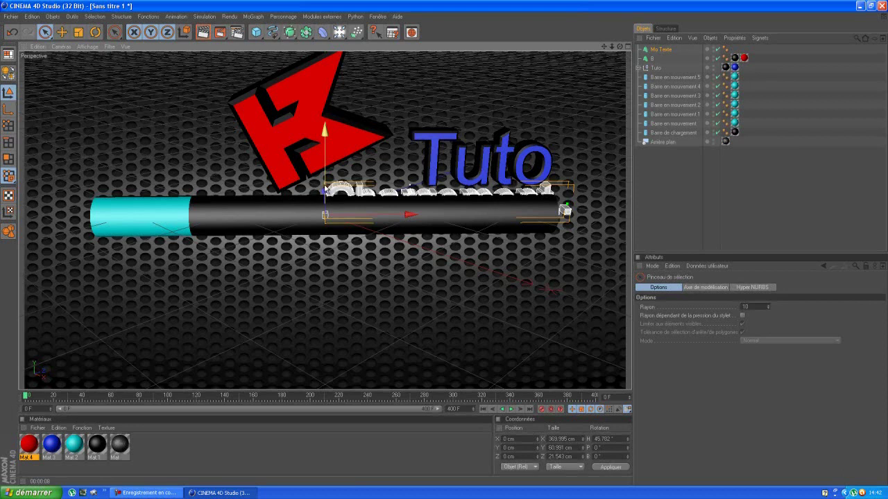
pyautogui.moveTo(324, 179); pyautogui.dragTo(446, 247)
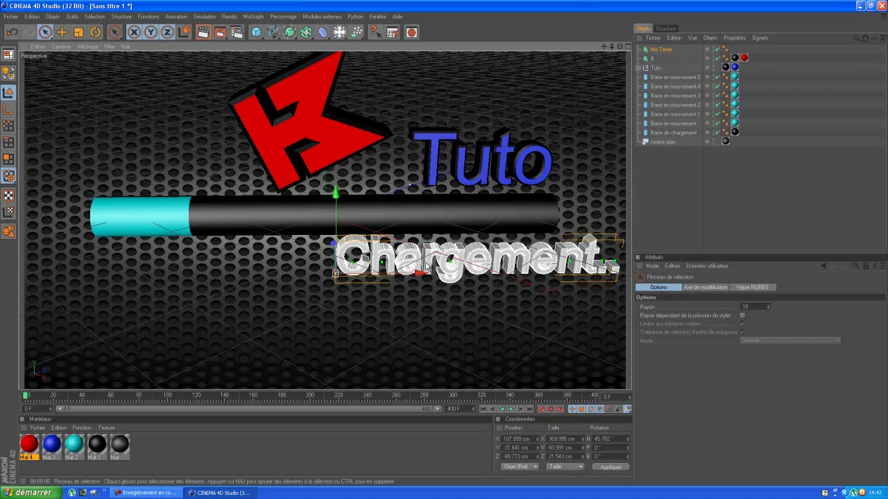
pyautogui.moveTo(436, 247); pyautogui.dragTo(443, 249)
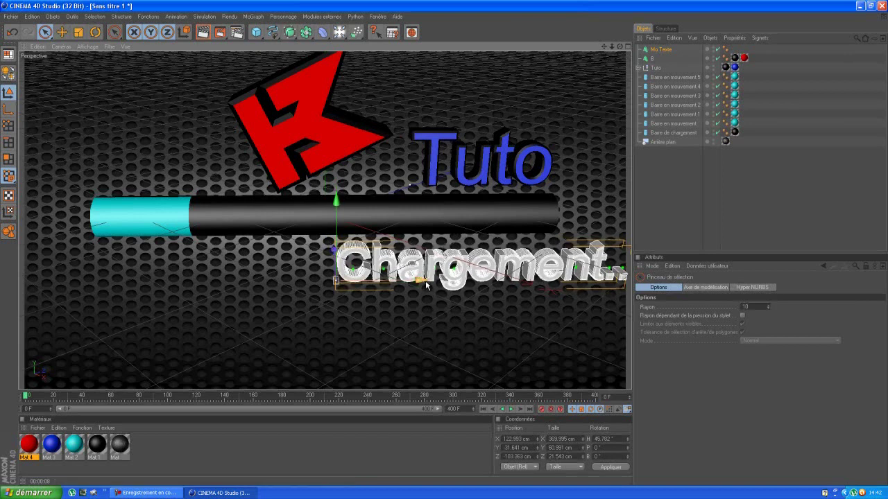
pyautogui.moveTo(426, 285); pyautogui.dragTo(438, 283)
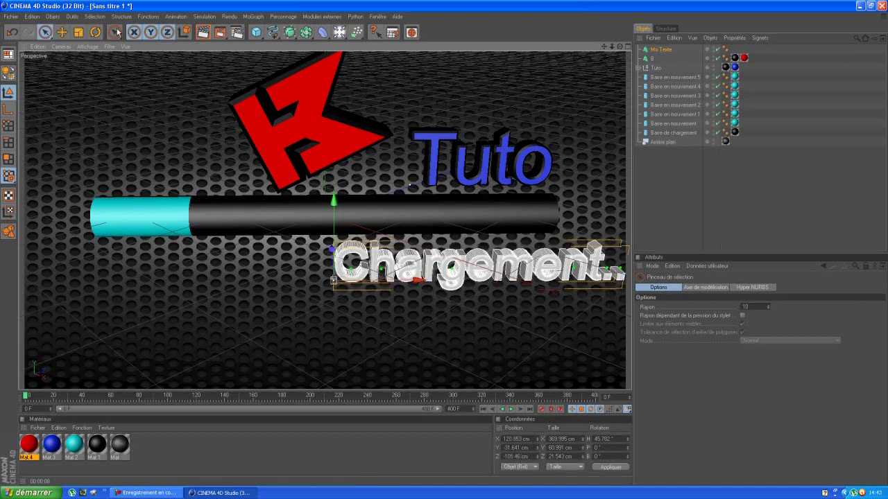
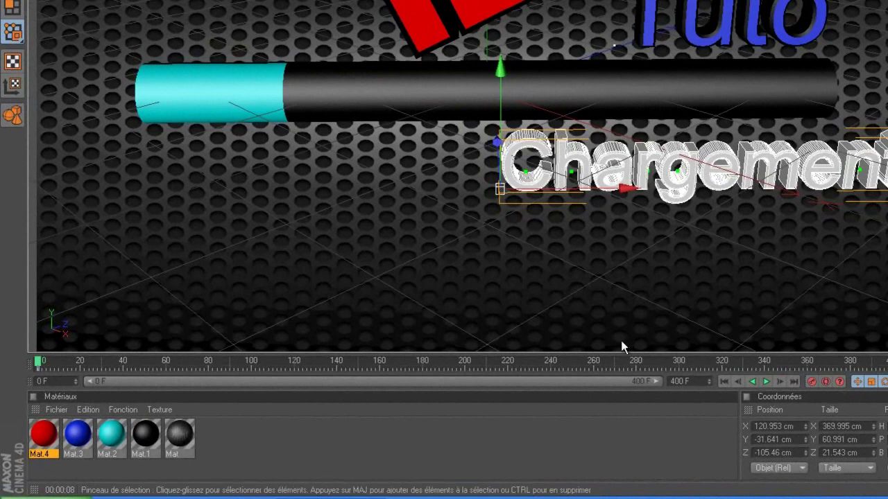
# - Go to frame 40 of the animation
pyautogui.moveTo(38, 360); pyautogui.dragTo(122, 360)
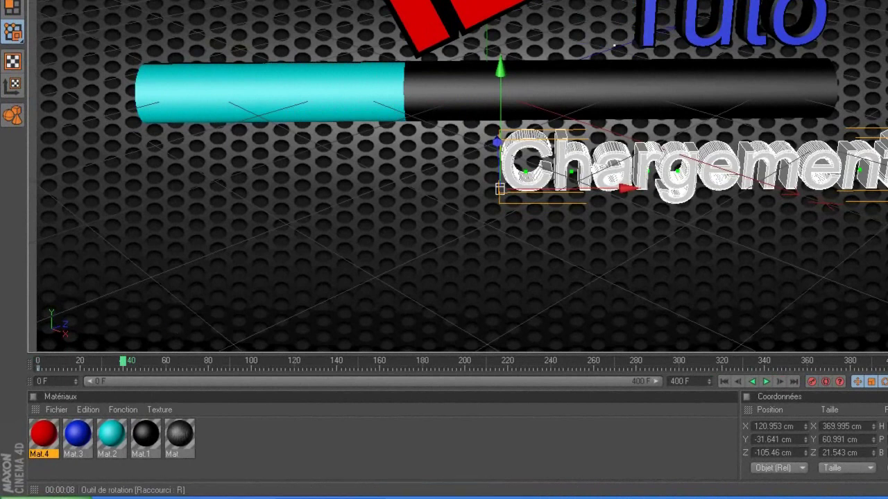
pyautogui.click(172, 0)
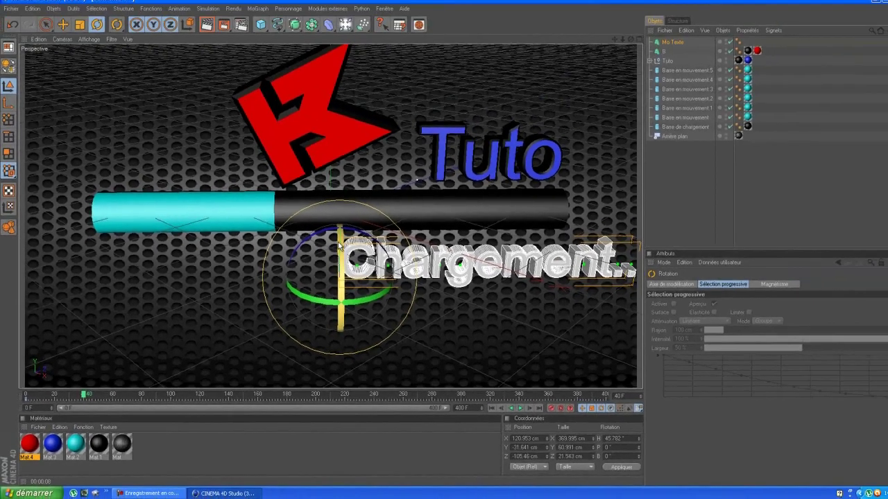
pyautogui.moveTo(340, 243); pyautogui.dragTo(188, 270)
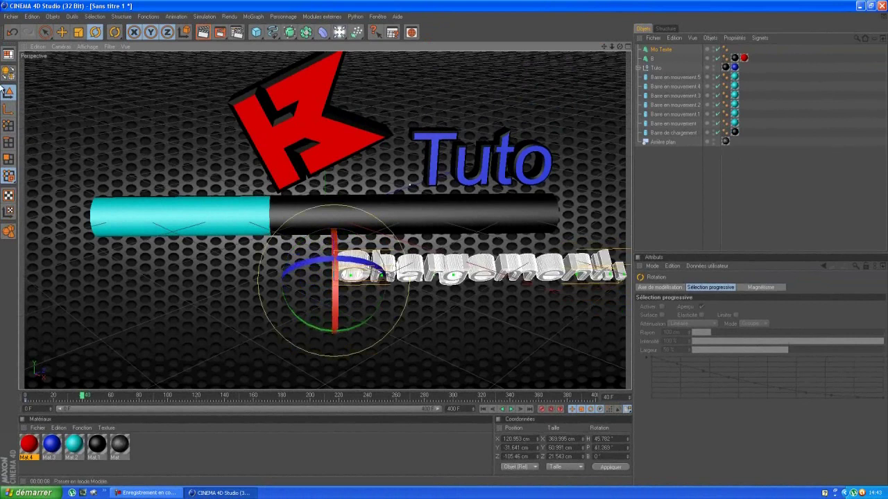
pyautogui.click(11, 33)
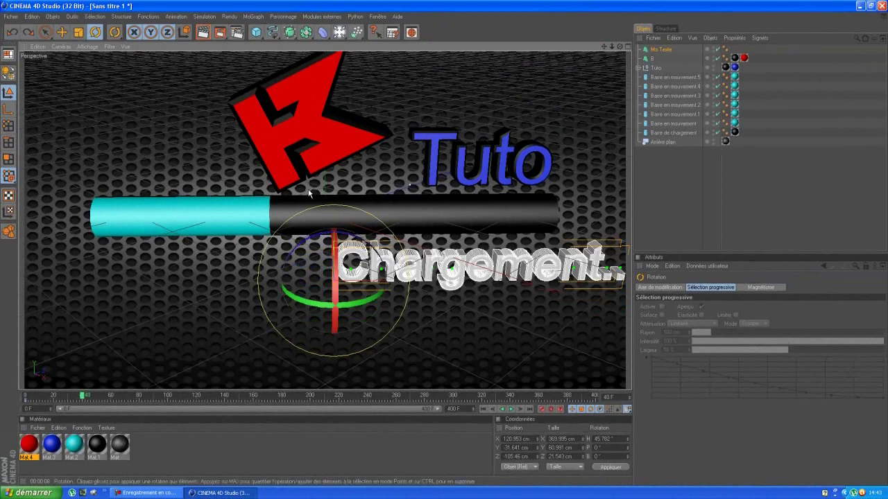
pyautogui.moveTo(334, 251); pyautogui.dragTo(219, 275)
pyautogui.click(12, 32)
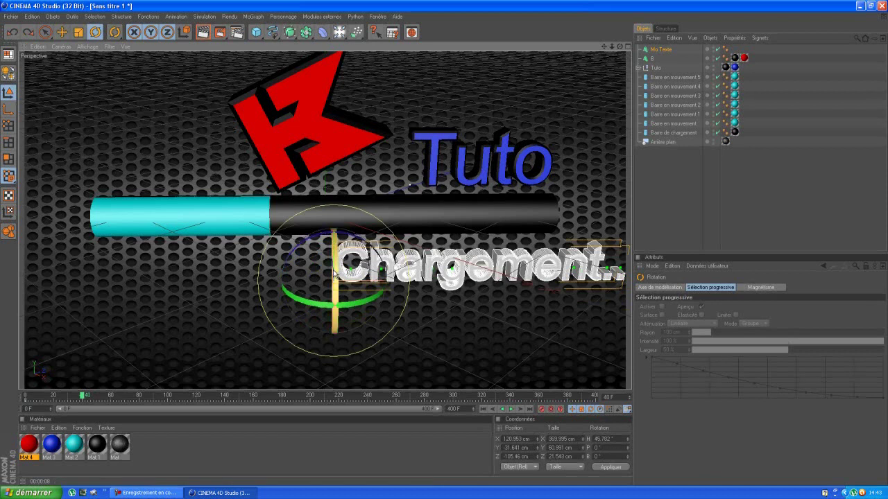
pyautogui.moveTo(335, 274); pyautogui.dragTo(482, 112)
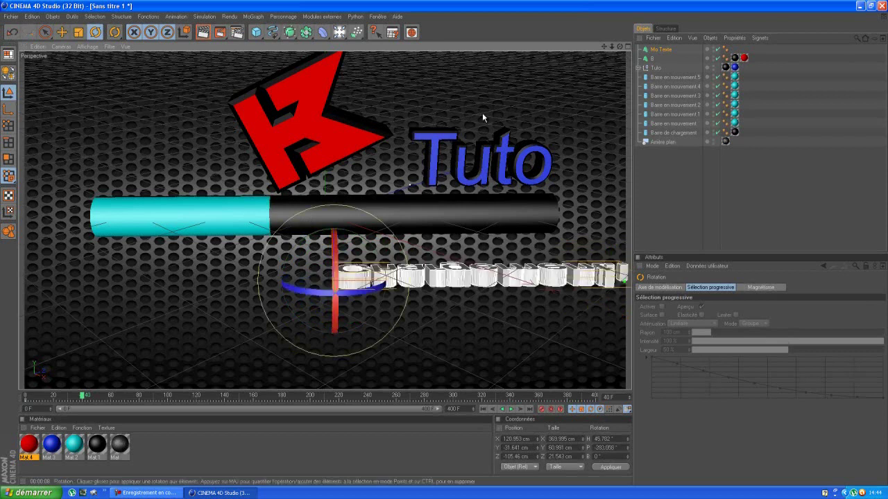
pyautogui.click(13, 34)
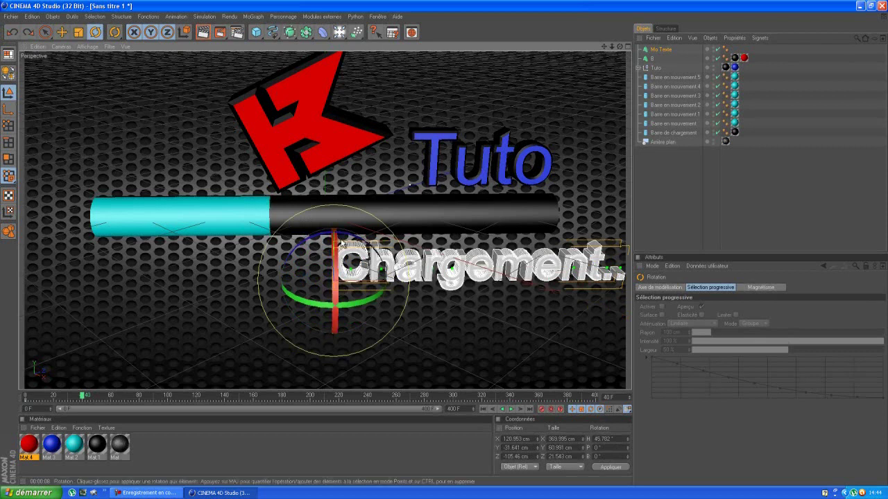
# - Rotate the "Chargement.." text through a full turn at frame 40, to a pitch of about -361°
pyautogui.moveTo(335, 240); pyautogui.dragTo(125, 32)
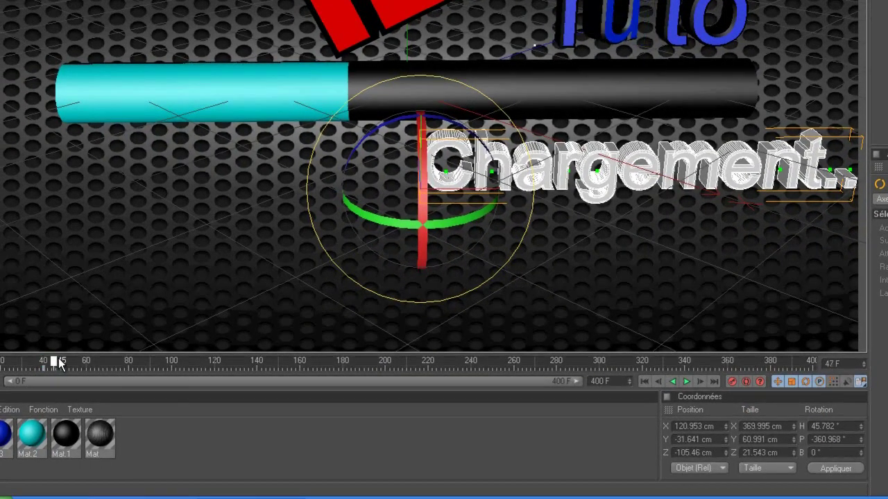
pyautogui.moveTo(60, 365); pyautogui.dragTo(88, 367)
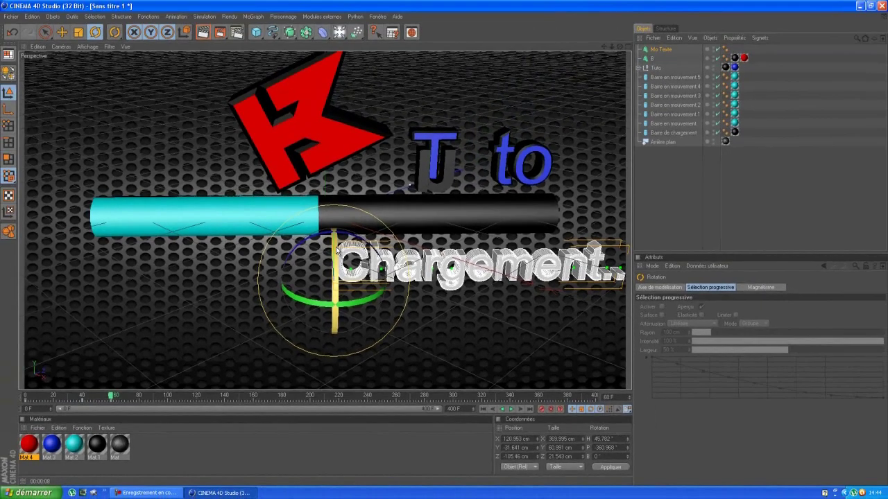
pyautogui.moveTo(336, 248); pyautogui.dragTo(643, 456)
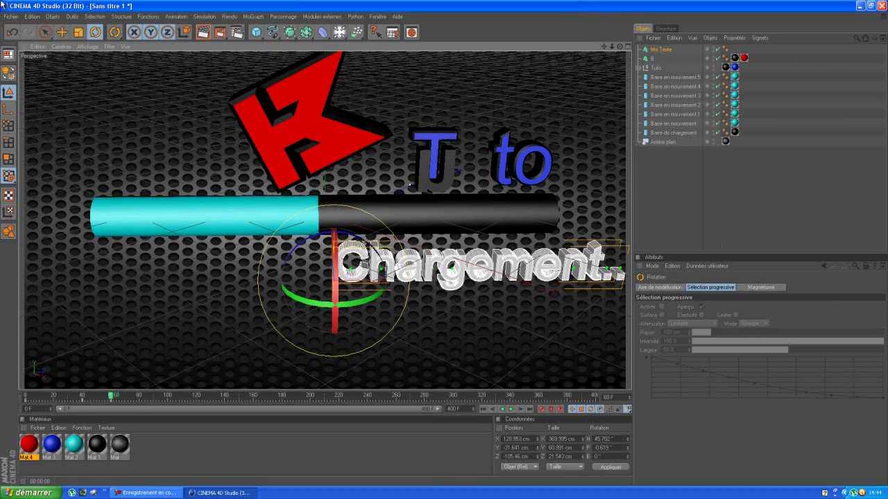
pyautogui.click(12, 34)
# - At frame 100, rotate the "Chargement.." text back to a pitch of about -7.3° and record a keyframe
pyautogui.moveTo(111, 396); pyautogui.dragTo(170, 396)
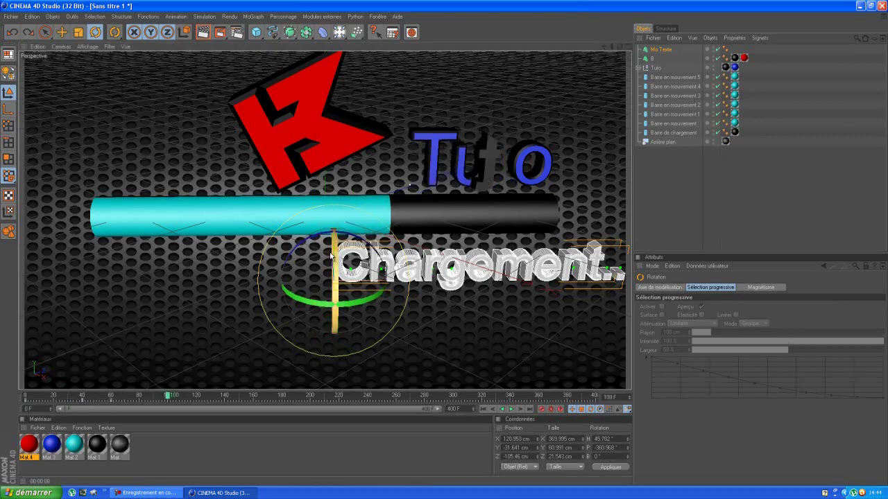
pyautogui.moveTo(336, 257); pyautogui.dragTo(541, 414)
pyautogui.moveTo(333, 257); pyautogui.dragTo(334, 294)
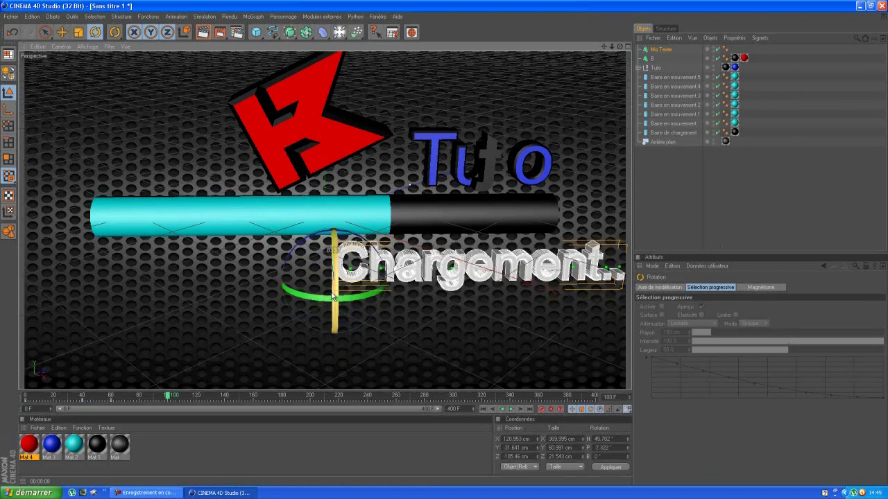
pyautogui.click(539, 410)
# - Play the animation from frame 0 to check the "Chargement.." text's rotation, and stop it past frame 100
pyautogui.moveTo(167, 399); pyautogui.dragTo(27, 396)
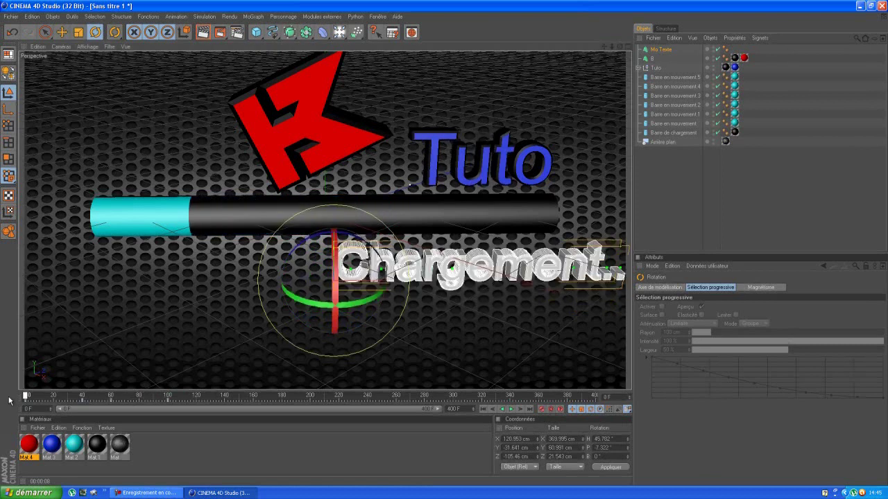
pyautogui.click(511, 410)
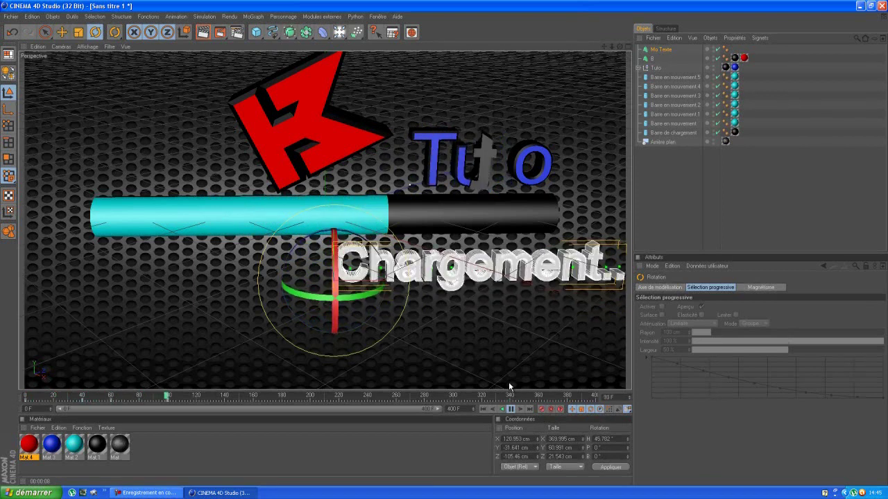
pyautogui.click(511, 409)
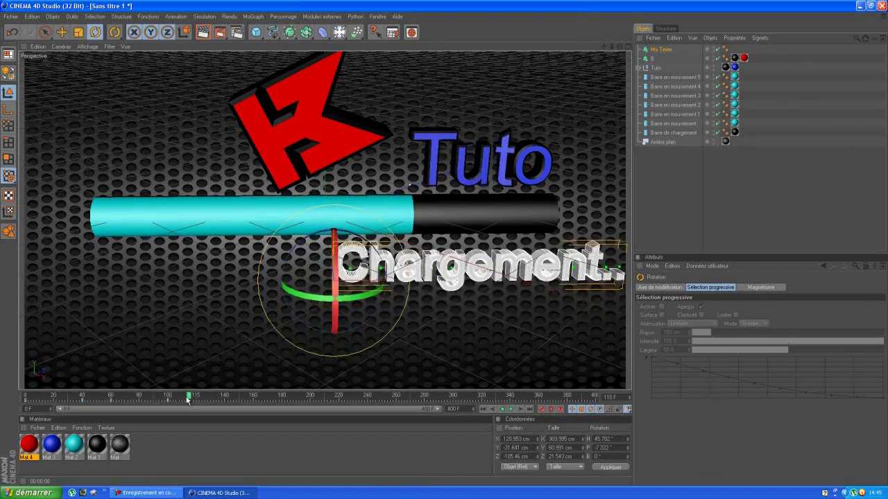
pyautogui.moveTo(188, 397)
pyautogui.mouseDown()
pyautogui.moveTo(167, 398)
pyautogui.moveTo(197, 399)
pyautogui.mouseUp()
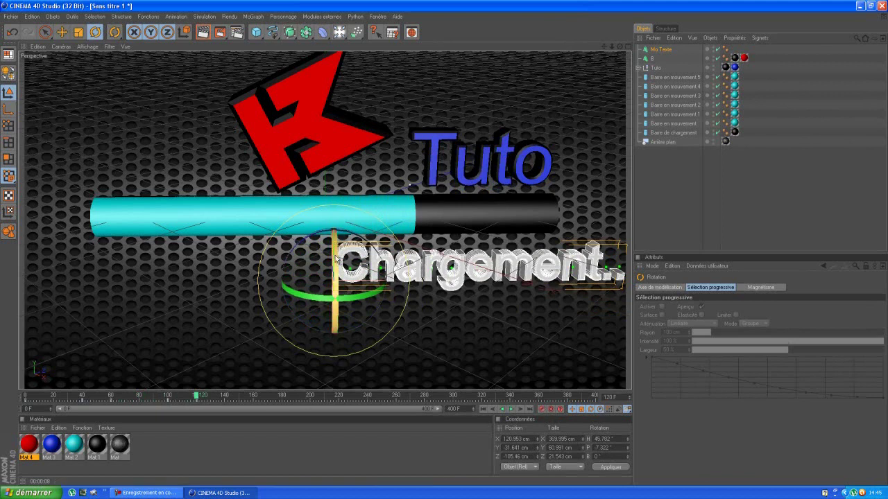
pyautogui.moveTo(340, 253); pyautogui.dragTo(115, 47)
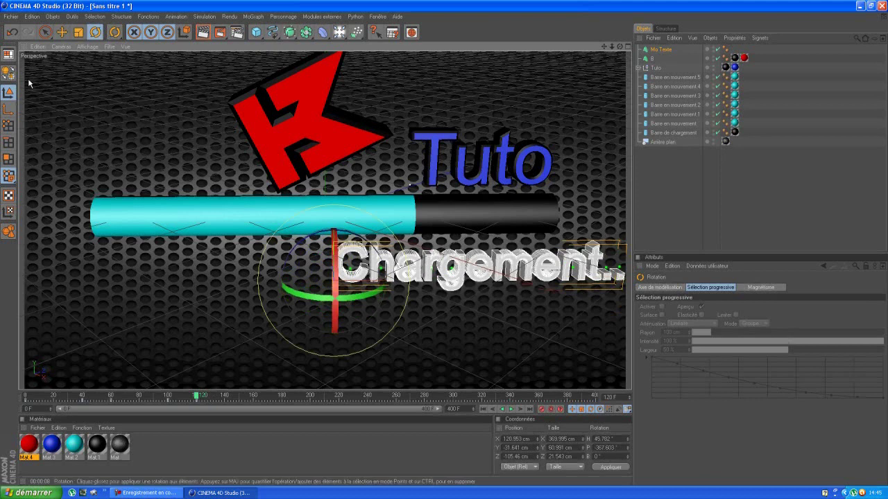
pyautogui.click(12, 33)
# - At frame 160, rotate the "Chargement.." text to a pitch of about -367.4° and record a keyframe
pyautogui.moveTo(197, 398); pyautogui.dragTo(251, 402)
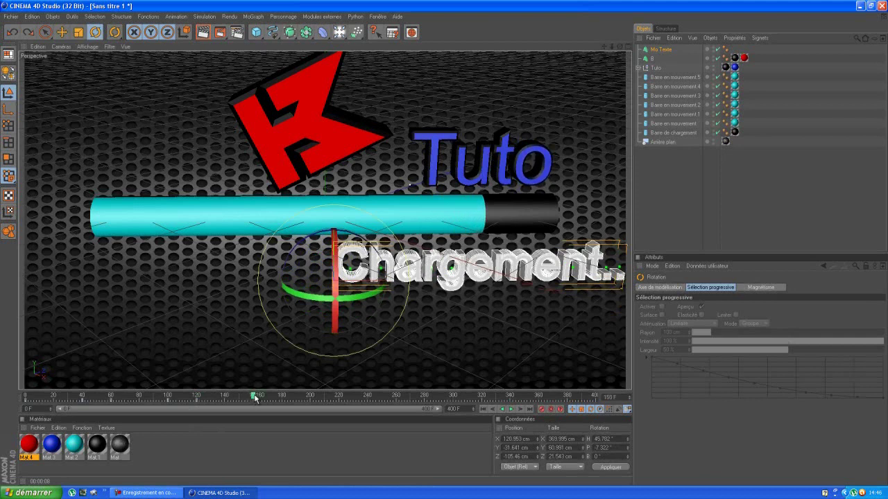
pyautogui.moveTo(337, 259); pyautogui.dragTo(115, 50)
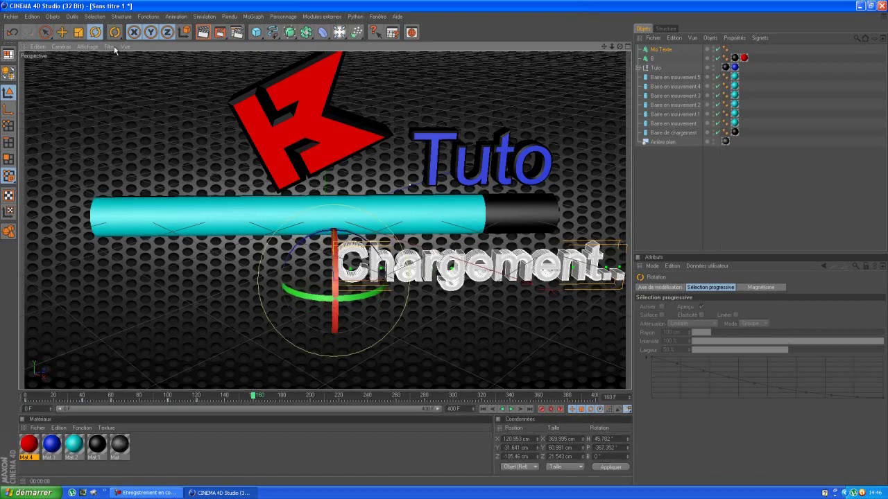
pyautogui.click(540, 414)
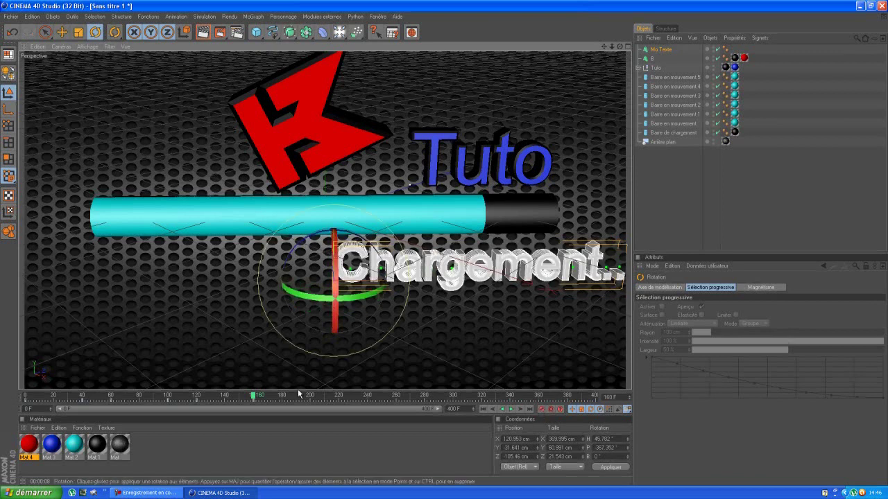
# - At frame 200, rotate the "Chargement.." text back to a pitch of about -8.6°
pyautogui.moveTo(255, 396); pyautogui.dragTo(282, 397)
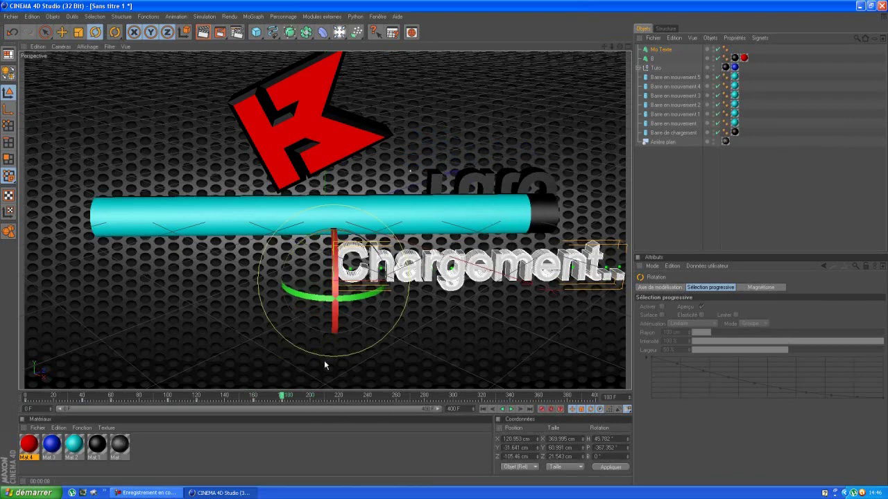
pyautogui.moveTo(284, 396); pyautogui.dragTo(313, 397)
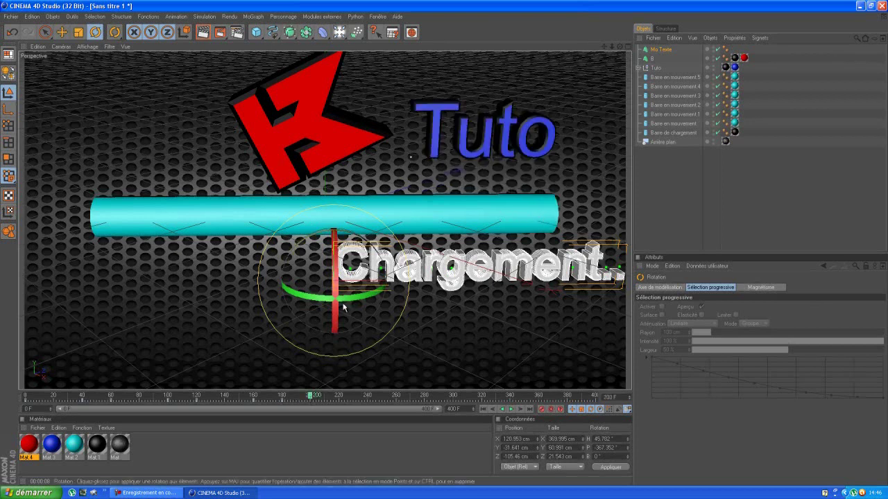
pyautogui.moveTo(343, 258); pyautogui.dragTo(486, 333)
pyautogui.moveTo(340, 257); pyautogui.dragTo(340, 332)
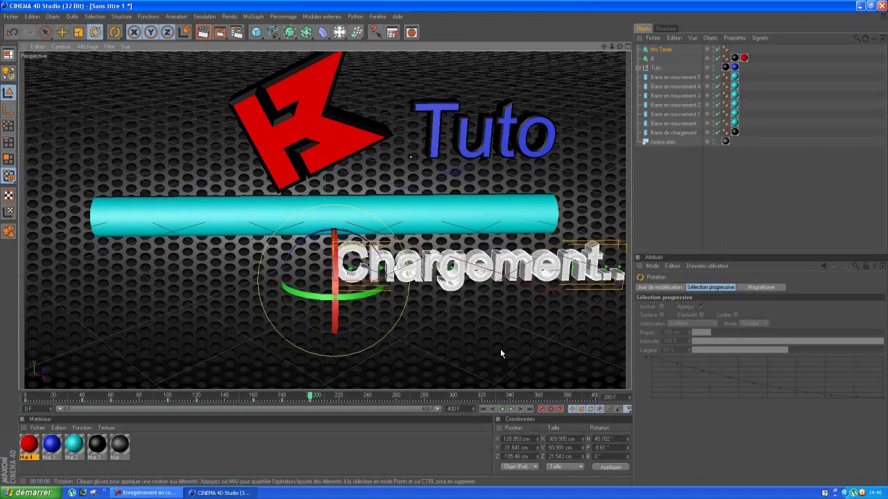
# - Play the whole animation from frame 0 to review the bar and the text rotations
pyautogui.click(26, 398)
pyautogui.click(511, 409)
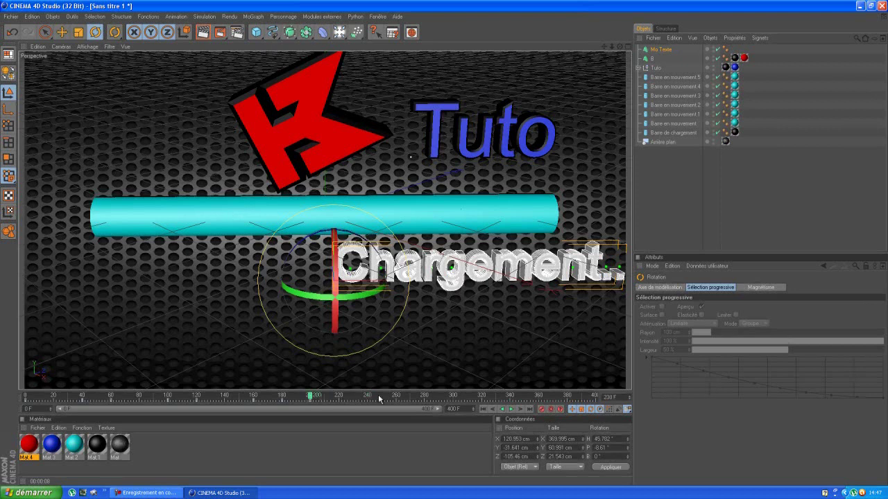
# - Add a new MoGraph text object (Mo Texte) to the scene
pyautogui.scroll(-5, 572, 86)
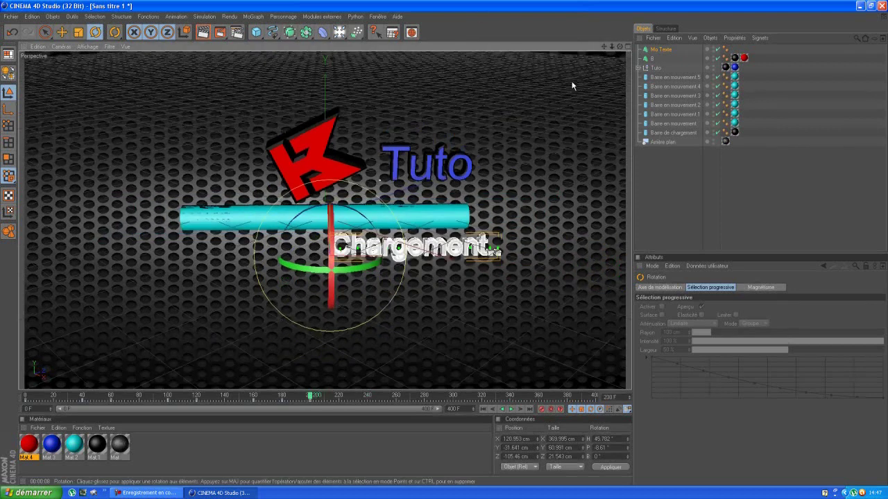
pyautogui.scroll(-3, 573, 87)
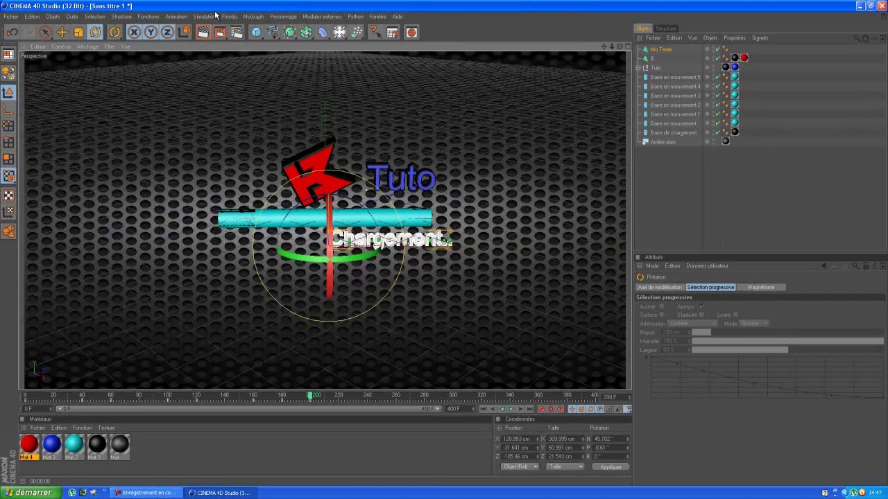
pyautogui.click(254, 16)
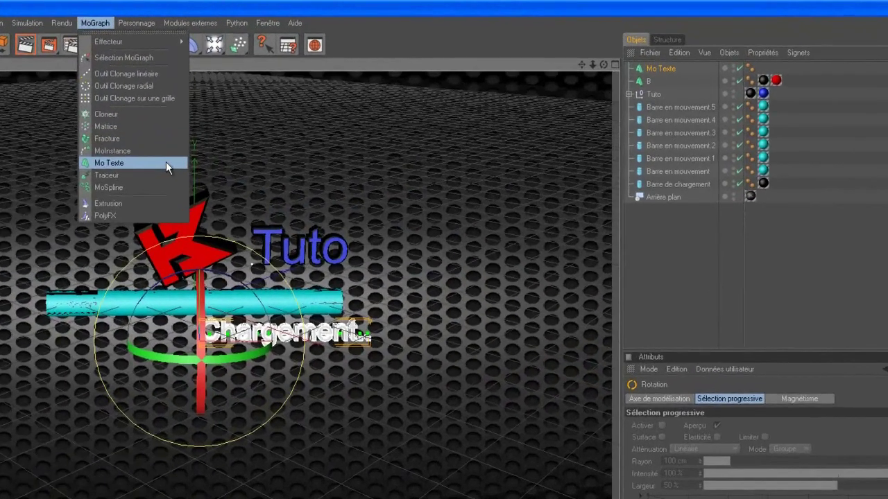
pyautogui.click(306, 117)
# - Rename the "Chargement.." text's object from Mo Texte to Chargement
pyautogui.click(661, 84)
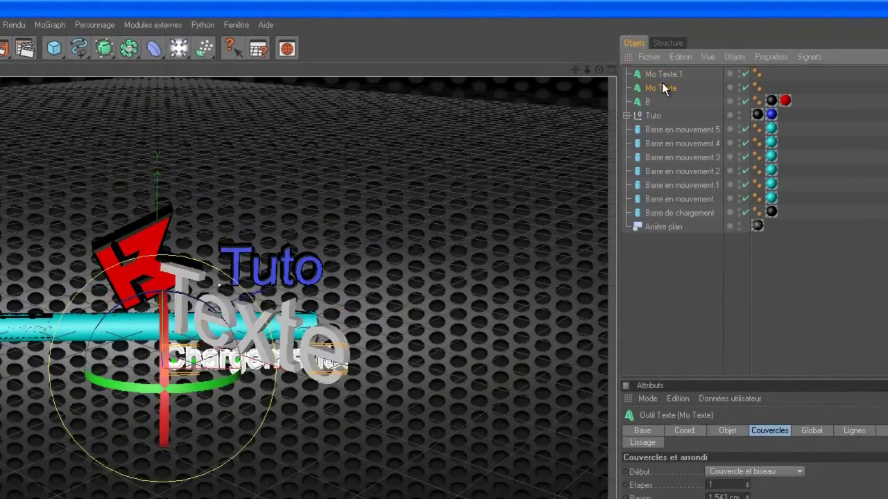
pyautogui.doubleClick(658, 85)
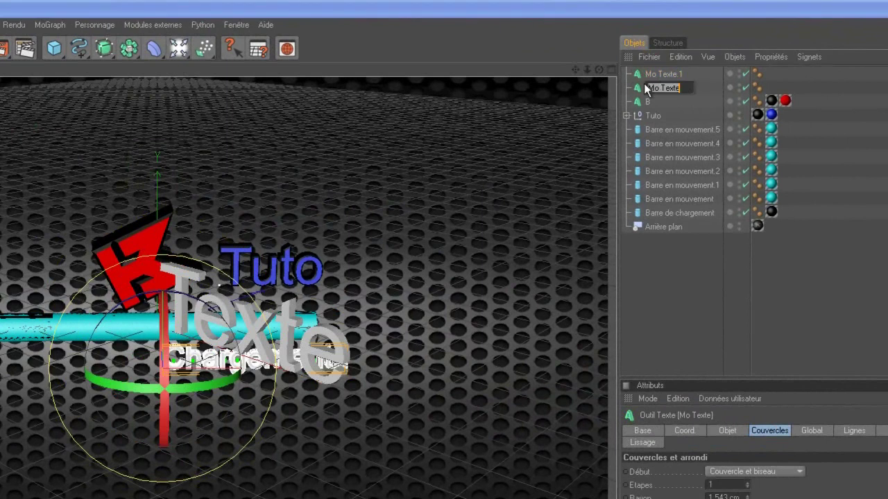
pyautogui.press('BackSpace')
pyautogui.write('IHARGEMENT')
pyautogui.press('BackSpace')
pyautogui.press('BackSpace')
pyautogui.press('BackSpace')
pyautogui.press('BackSpace')
pyautogui.press('BackSpace')
pyautogui.press('BackSpace')
pyautogui.press('BackSpace')
pyautogui.press('BackSpace')
pyautogui.press('BackSpace')
pyautogui.write('hargemen')
pyautogui.press('BackSpace')
pyautogui.press('BackSpace')
pyautogui.press('BackSpace')
pyautogui.press('BackSpace')
pyautogui.write('ment')
pyautogui.press('Return')
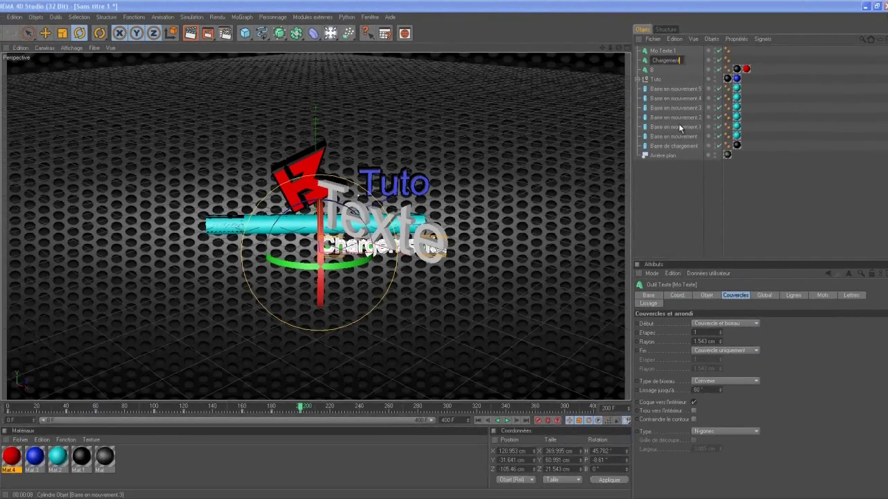
# - Rename the new text object Mo Texte.1 as Play and clear the selection
pyautogui.doubleClick(666, 49)
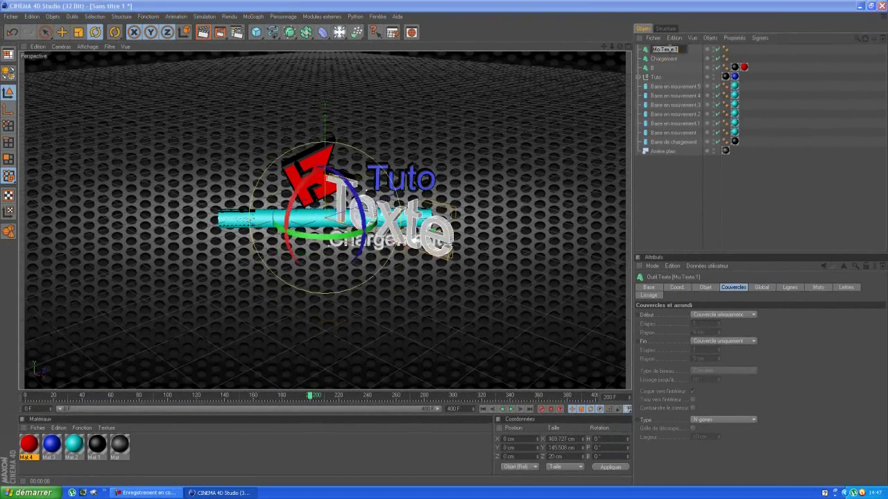
pyautogui.write('Play')
pyautogui.press('Return')
pyautogui.click(683, 192)
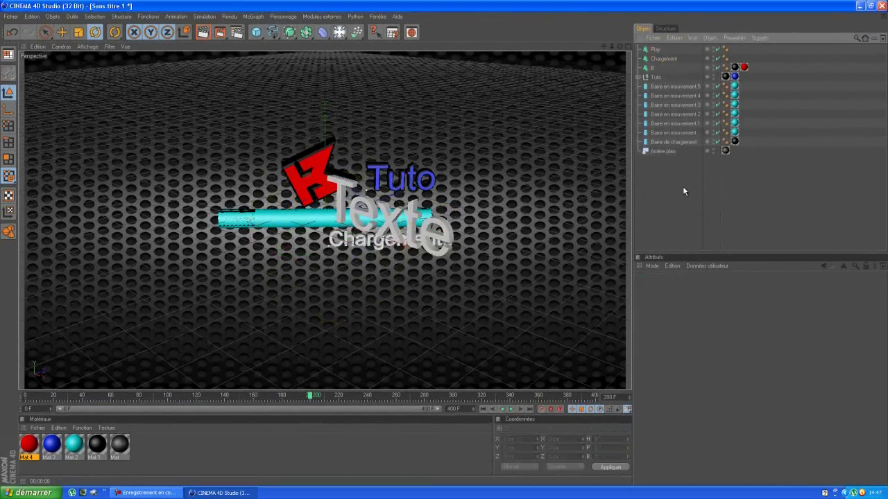
# - Select the Play text object and scale it down to about 202 by 62 cm
pyautogui.click(44, 32)
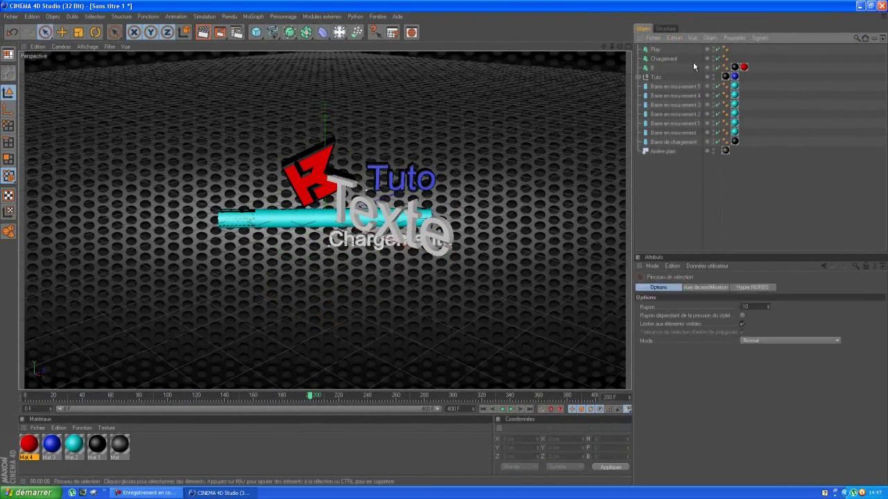
pyautogui.click(661, 51)
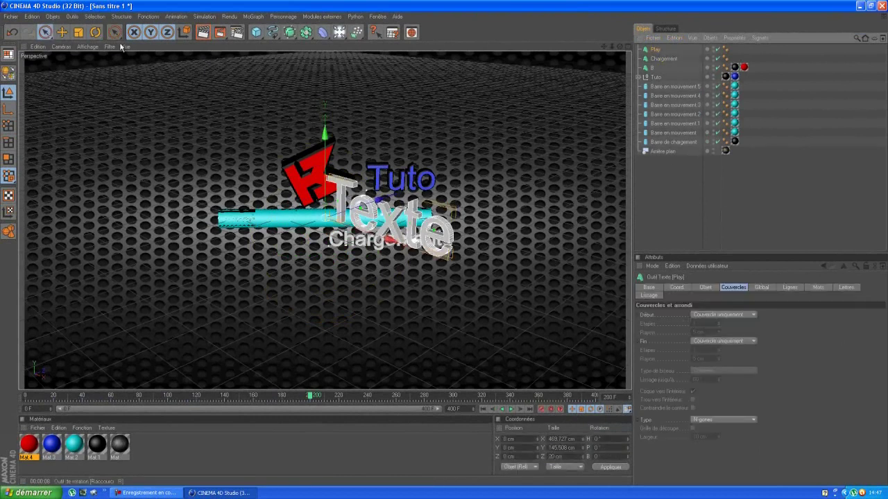
pyautogui.click(79, 32)
pyautogui.moveTo(456, 245)
pyautogui.mouseDown()
pyautogui.moveTo(466, 250)
pyautogui.moveTo(425, 244)
pyautogui.moveTo(523, 296)
pyautogui.moveTo(389, 237)
pyautogui.moveTo(497, 260)
pyautogui.moveTo(554, 303)
pyautogui.moveTo(467, 253)
pyautogui.mouseUp()
# - Rotate the Play text parallel to the loading bar, to a heading of about 44.6°
pyautogui.scroll(3, 442, 294)
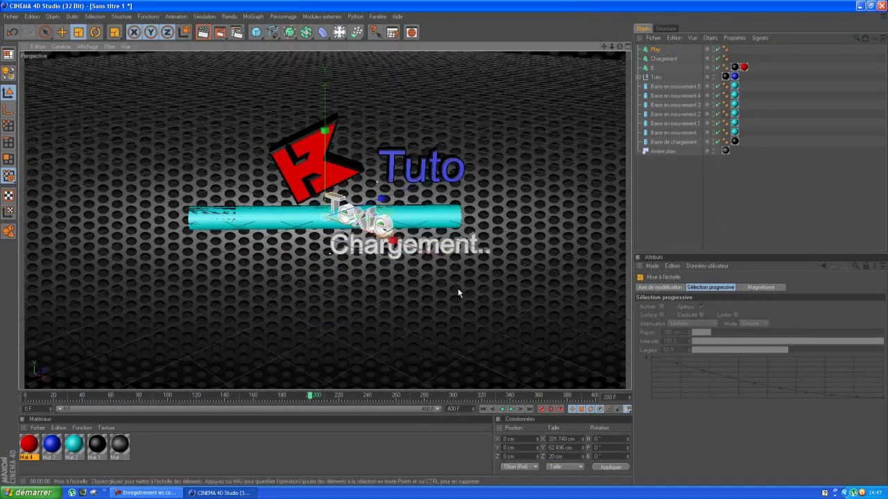
pyautogui.scroll(5, 442, 296)
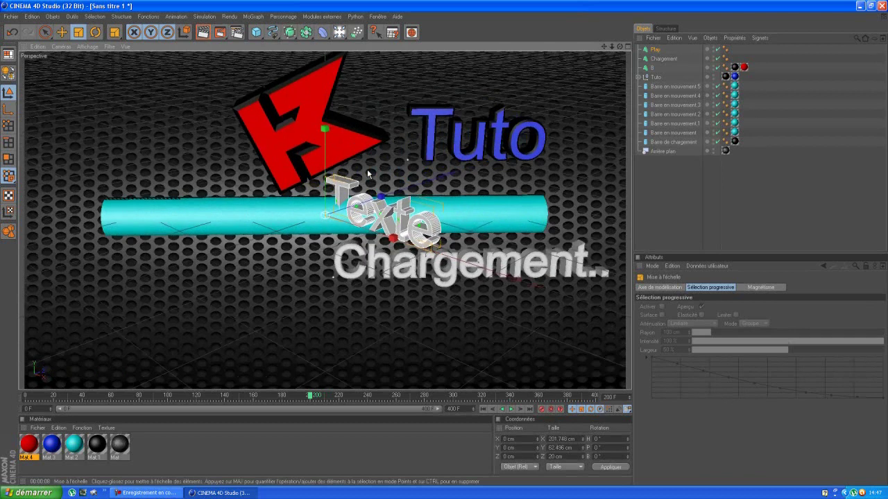
pyautogui.press('r')
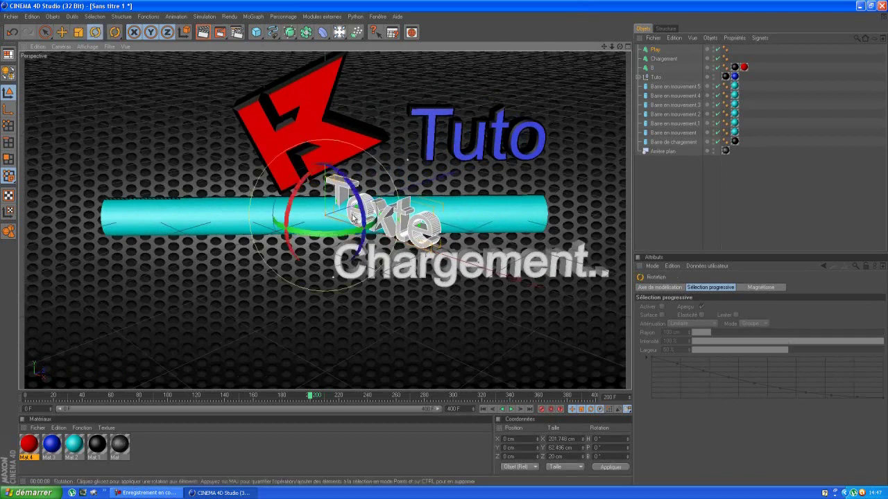
pyautogui.moveTo(316, 229); pyautogui.dragTo(350, 228)
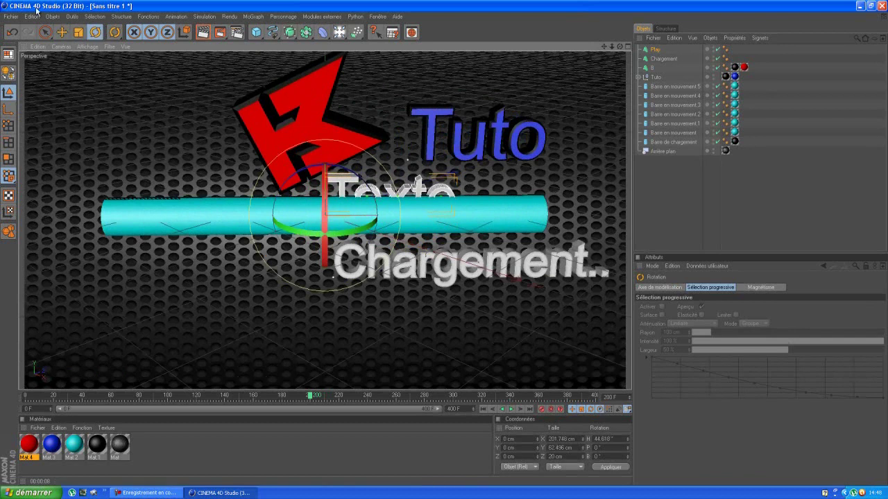
# - Move the Play text beyond the loading bar's end, level with Chargement, at about X 459, Y 8, Z 91 cm
pyautogui.click(45, 32)
pyautogui.moveTo(329, 194); pyautogui.dragTo(445, 243)
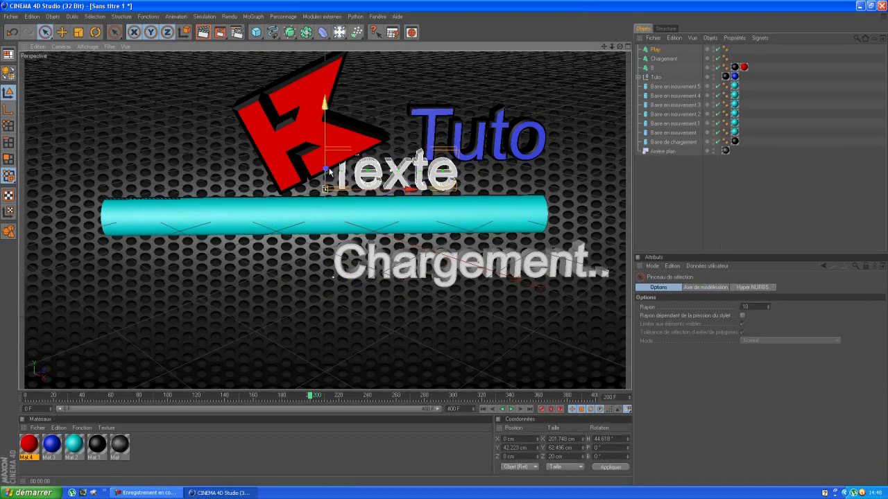
pyautogui.moveTo(445, 248); pyautogui.dragTo(476, 246)
pyautogui.scroll(-5, 355, 153)
pyautogui.scroll(-2, 475, 231)
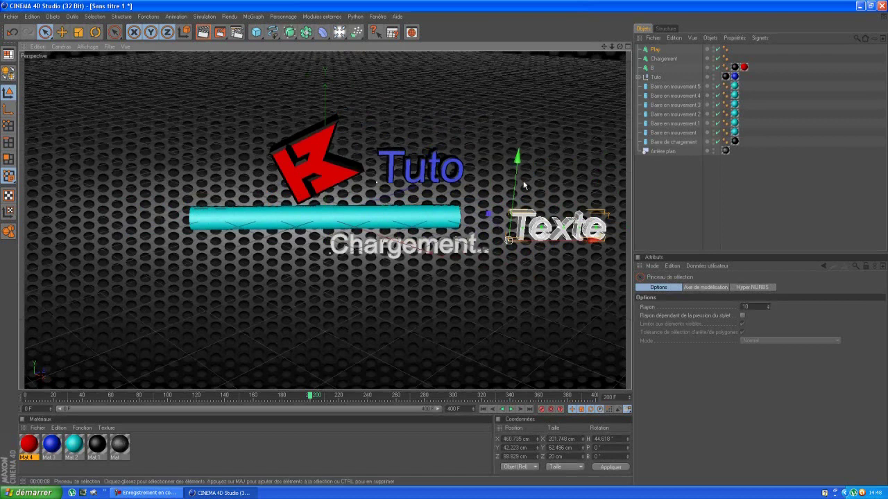
pyautogui.moveTo(517, 161); pyautogui.dragTo(445, 248)
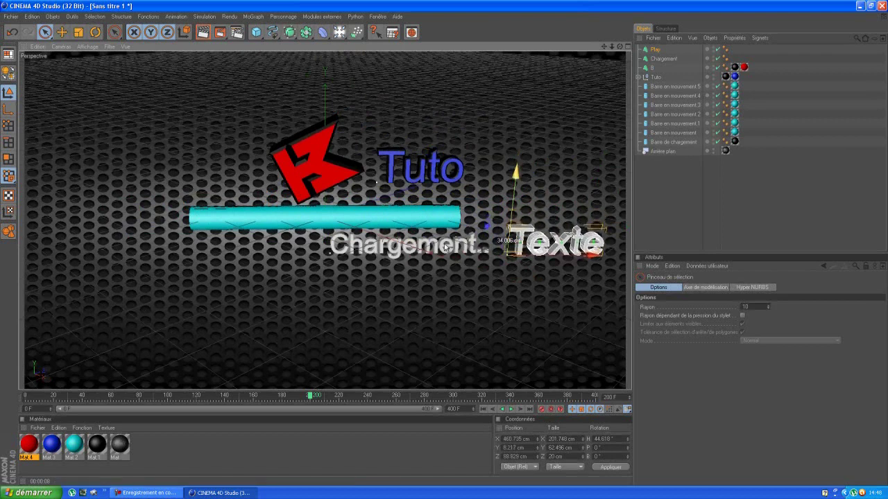
pyautogui.moveTo(490, 234); pyautogui.dragTo(444, 245)
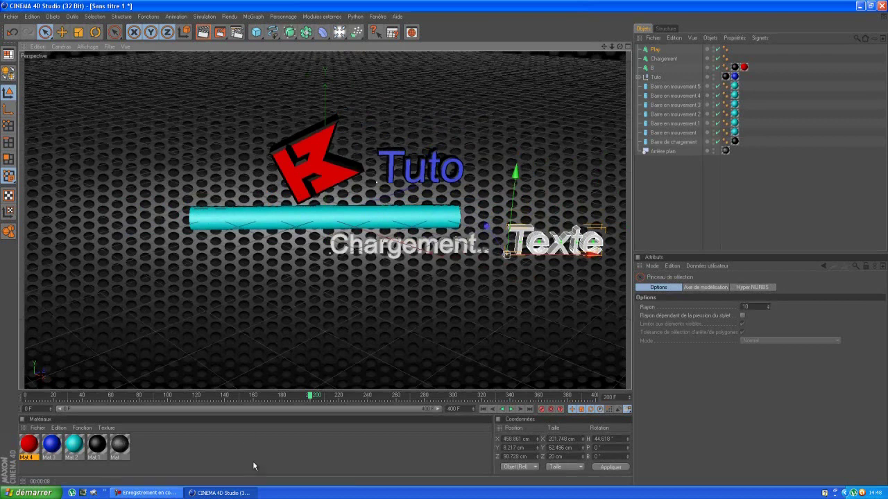
# - Create a new material with a blue colour of about R 12, V 151, B 216
pyautogui.doubleClick(207, 444)
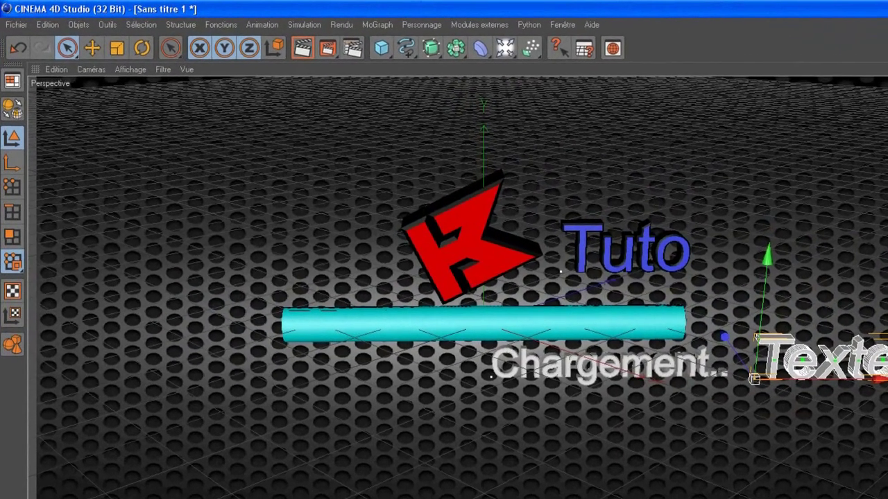
pyautogui.doubleClick(45, 498)
pyautogui.click(366, 148)
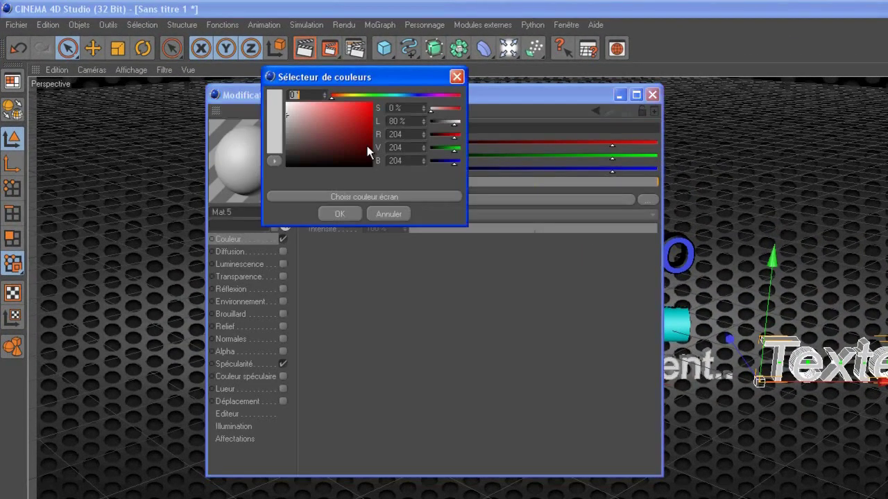
pyautogui.moveTo(342, 95); pyautogui.dragTo(403, 94)
pyautogui.moveTo(355, 134); pyautogui.dragTo(368, 111)
pyautogui.click(352, 212)
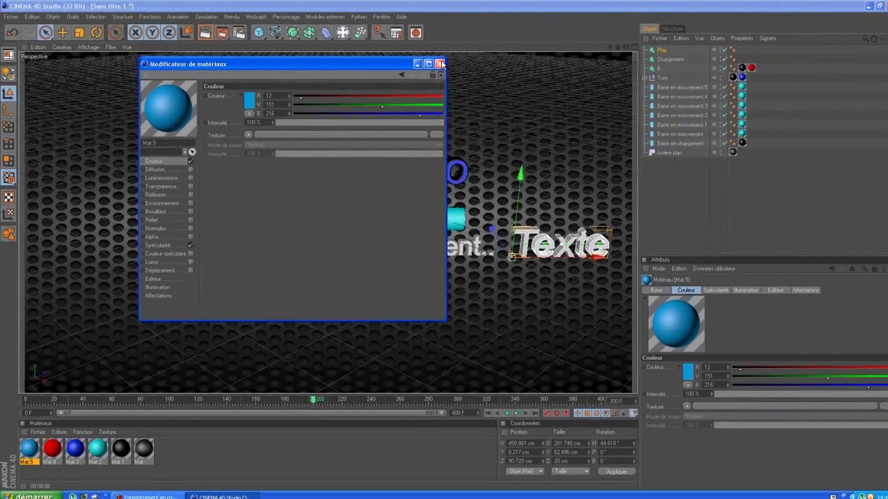
pyautogui.click(440, 64)
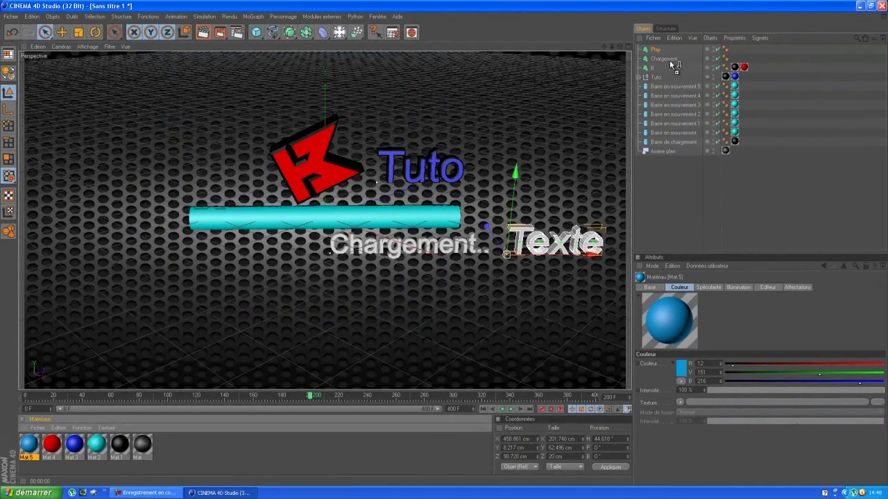
# - Apply black Mat.1 and blue Mat.5 to the Chargement text, with the blue only on its front face, and disable Mat.5's specularity
pyautogui.moveTo(670, 65); pyautogui.dragTo(667, 59)
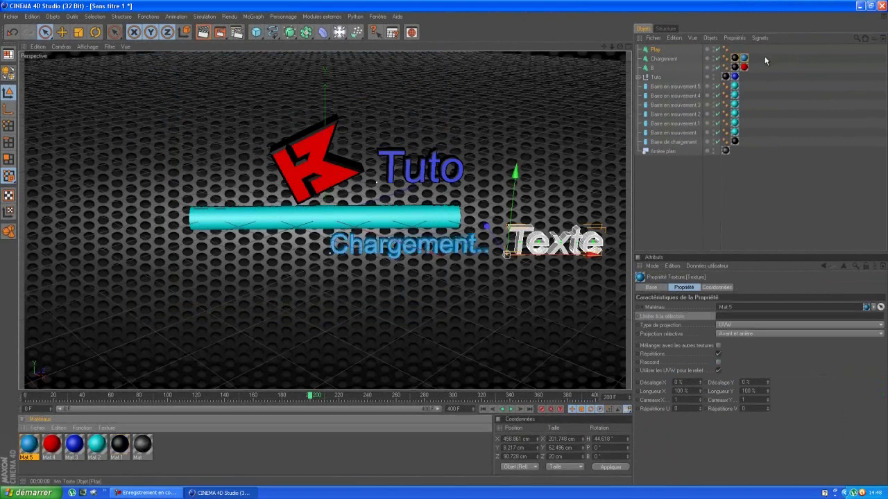
pyautogui.click(745, 317)
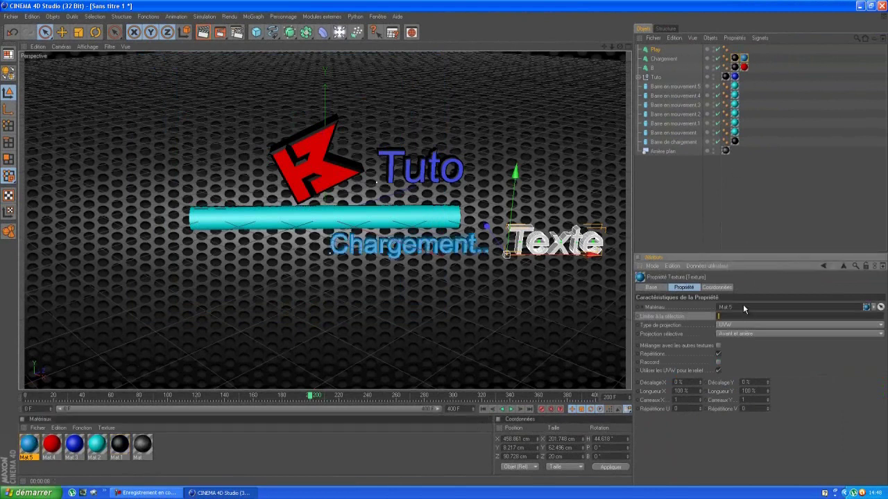
pyautogui.click(780, 215)
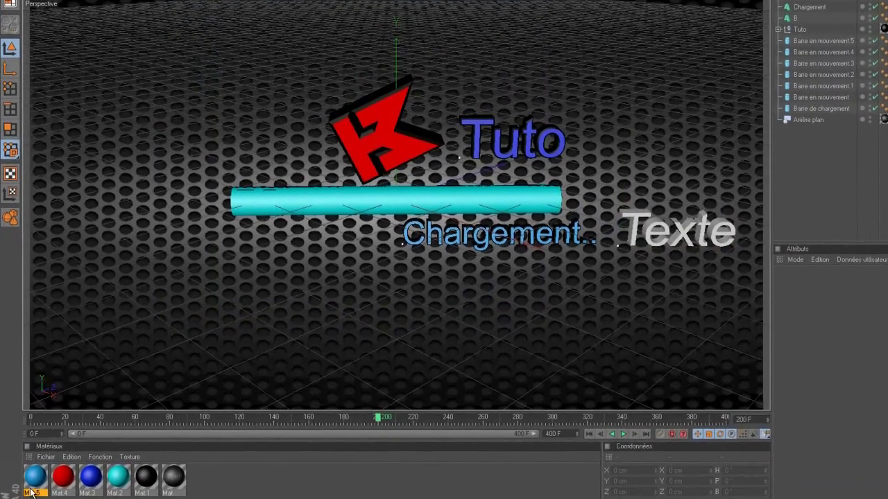
pyautogui.doubleClick(32, 490)
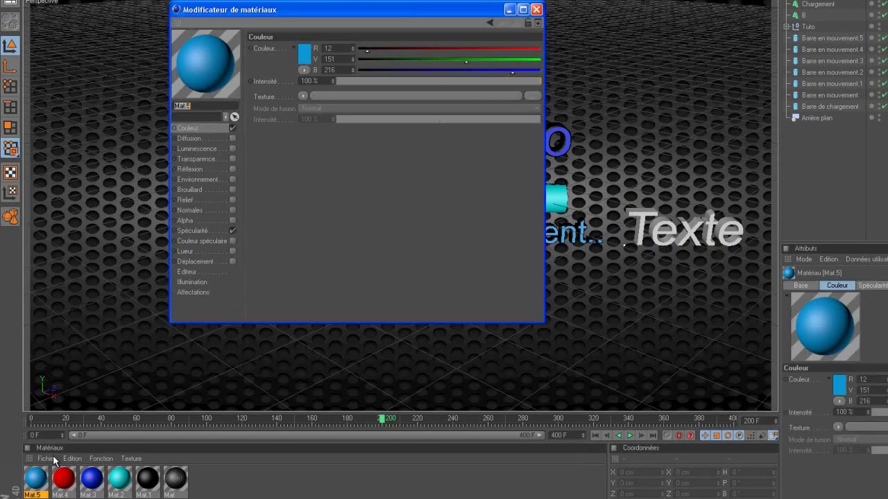
pyautogui.click(233, 231)
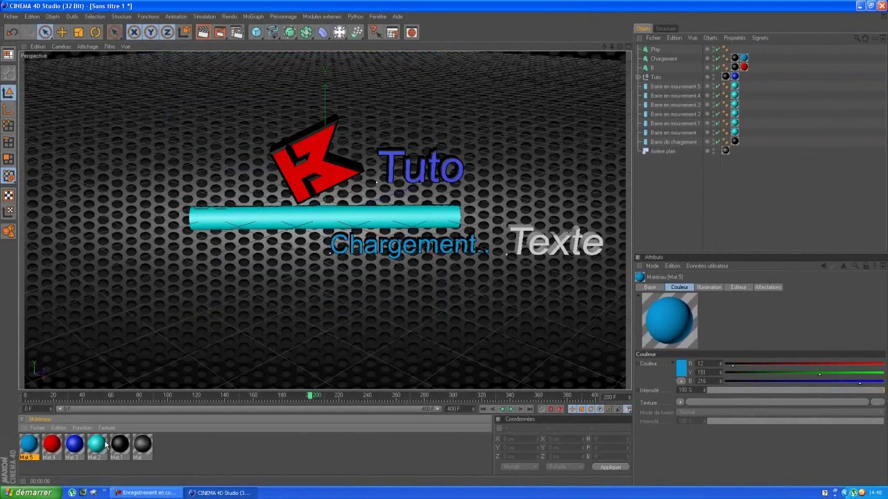
# - Apply black Mat.1 and blue Mat.5 to the Play text object, limiting the blue material to selection C1
pyautogui.moveTo(123, 448); pyautogui.dragTo(653, 50)
pyautogui.moveTo(364, 270); pyautogui.dragTo(661, 51)
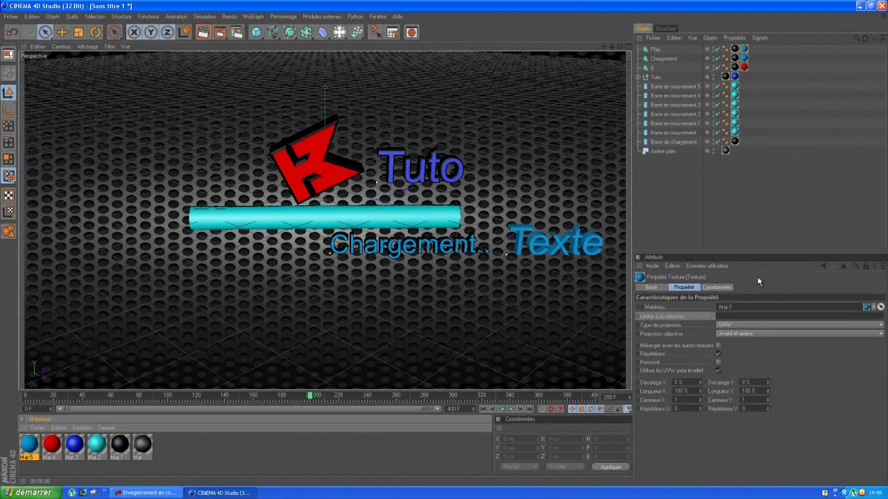
pyautogui.click(731, 316)
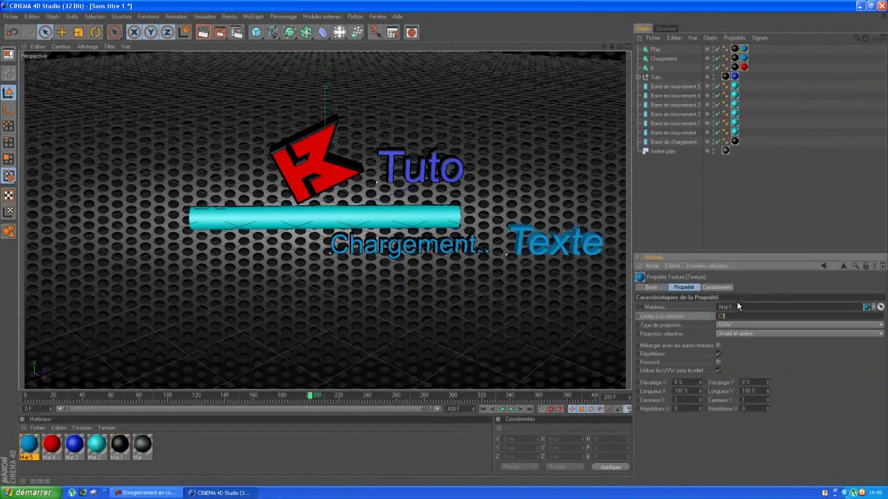
pyautogui.click(734, 193)
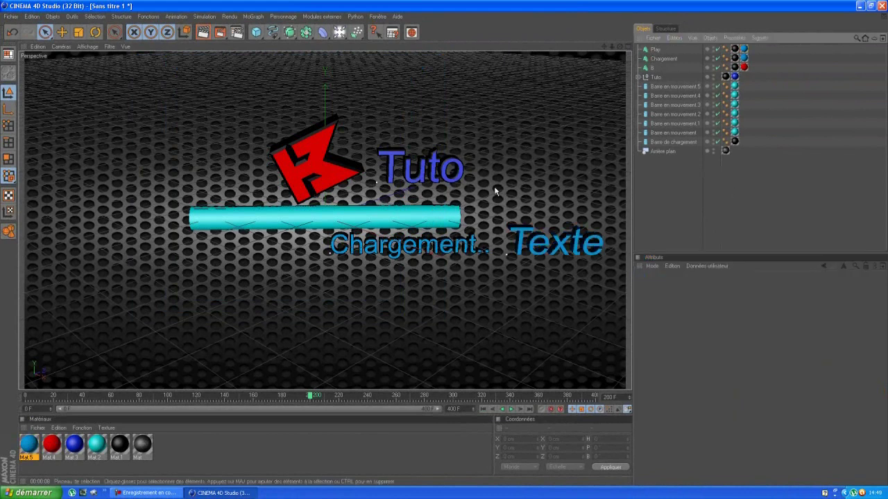
# - Replace the Play object's placeholder text with "Play" and clear the selection
pyautogui.click(655, 51)
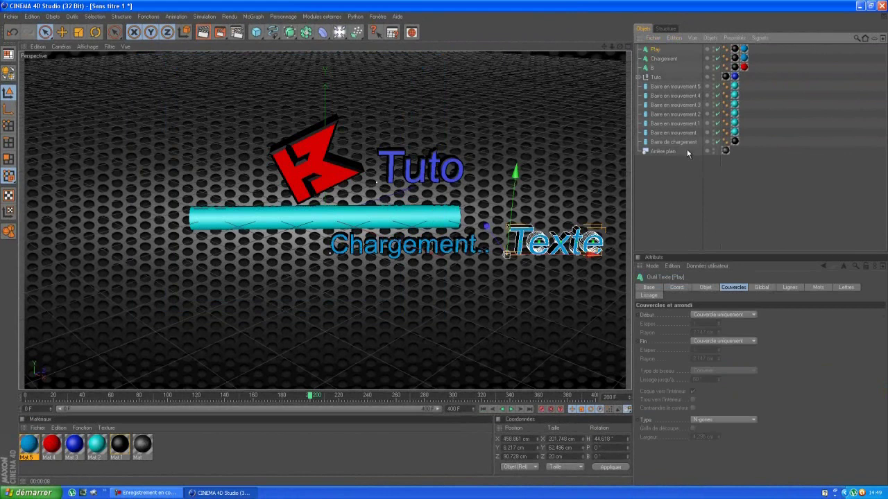
pyautogui.click(704, 287)
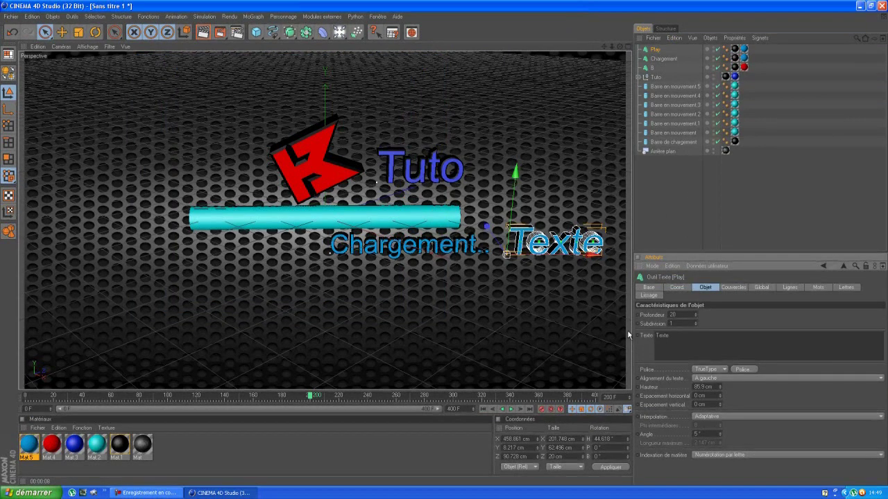
pyautogui.press('BackSpace')
pyautogui.press('p')
pyautogui.click(779, 334)
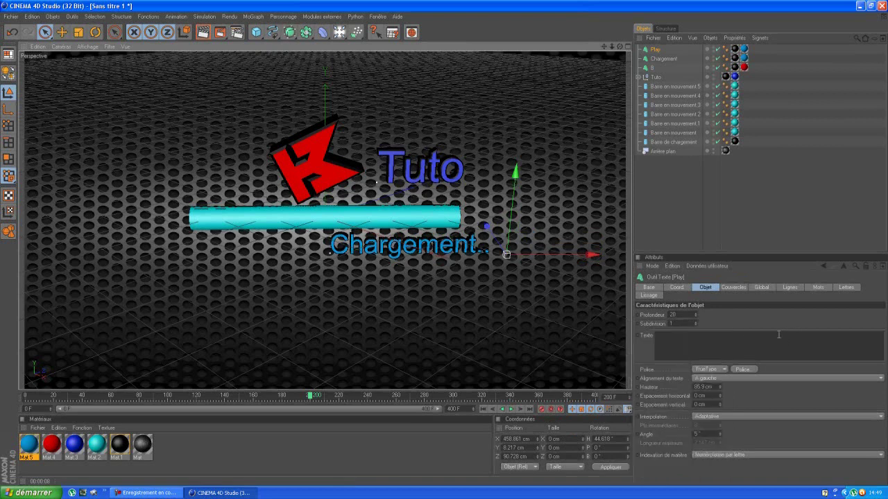
pyautogui.click(718, 336)
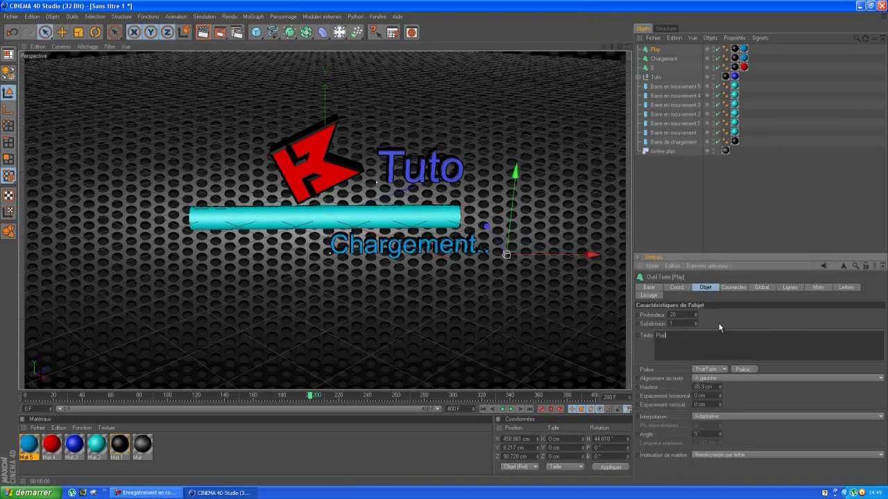
pyautogui.click(774, 222)
# - Scale the Play text down to about 144 by 69 cm and deselect it
pyautogui.click(536, 245)
pyautogui.click(78, 31)
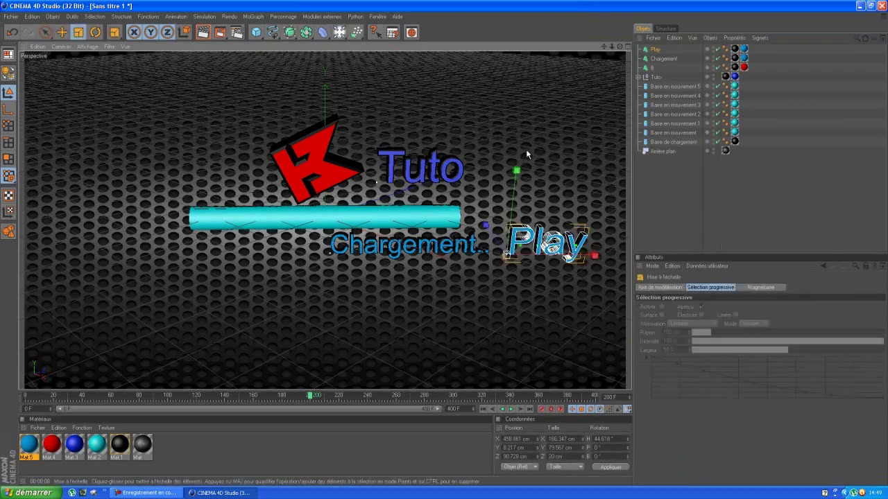
pyautogui.moveTo(515, 173); pyautogui.dragTo(516, 168)
pyautogui.moveTo(441, 246)
pyautogui.mouseDown()
pyautogui.moveTo(427, 248)
pyautogui.moveTo(444, 249)
pyautogui.mouseUp()
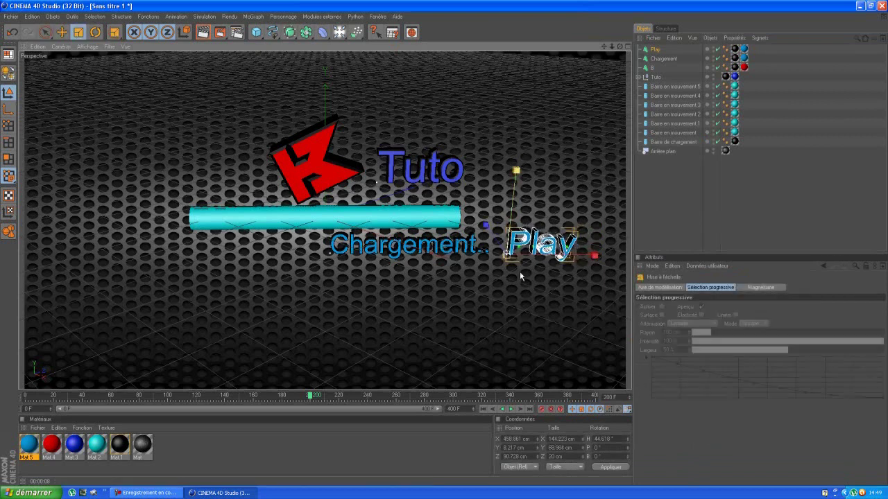
pyautogui.click(755, 226)
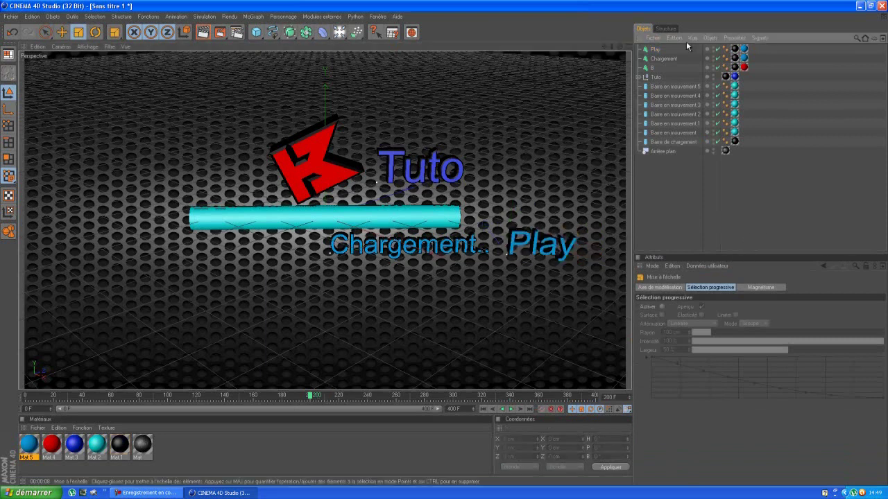
# - Animate the Chargement text sliding away past the loading bar from frame 200 to 220, ending at about X 445, Z 227 cm
pyautogui.click(669, 58)
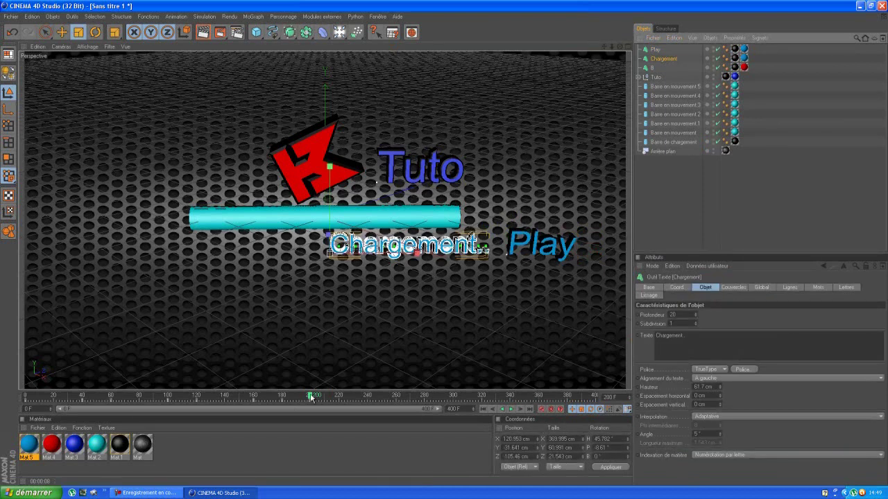
pyautogui.moveTo(310, 396); pyautogui.dragTo(337, 396)
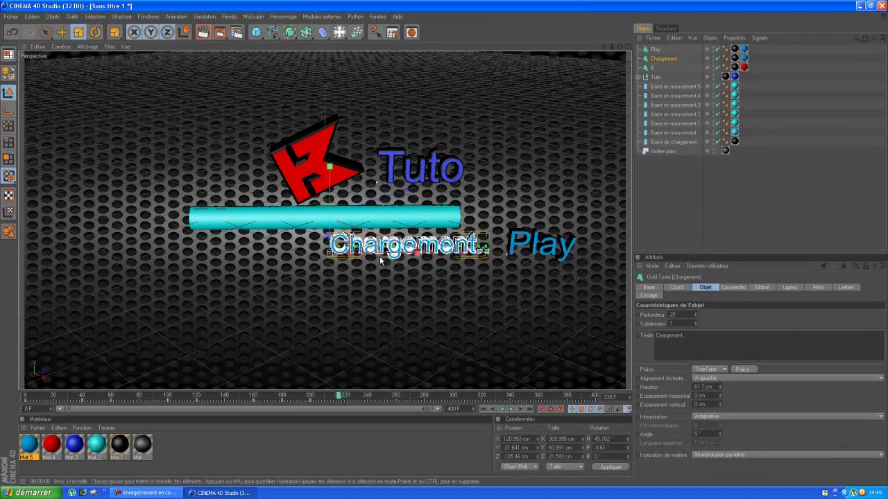
pyautogui.click(46, 33)
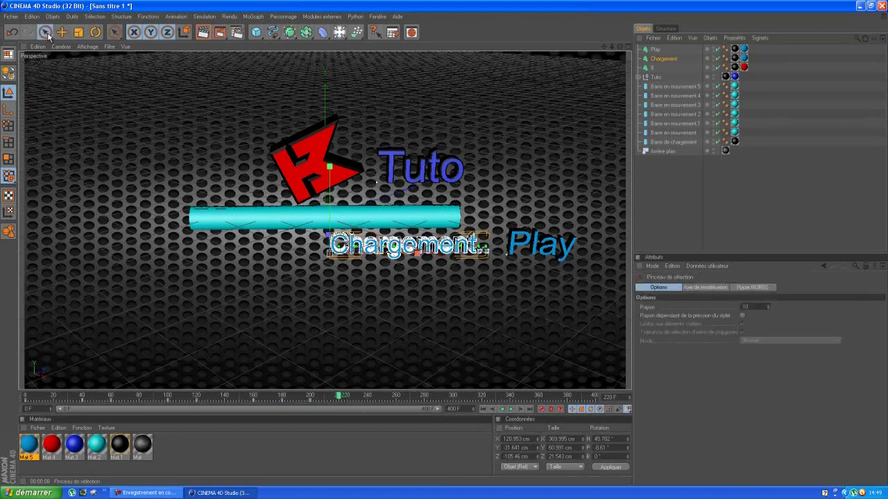
pyautogui.moveTo(414, 253); pyautogui.dragTo(614, 252)
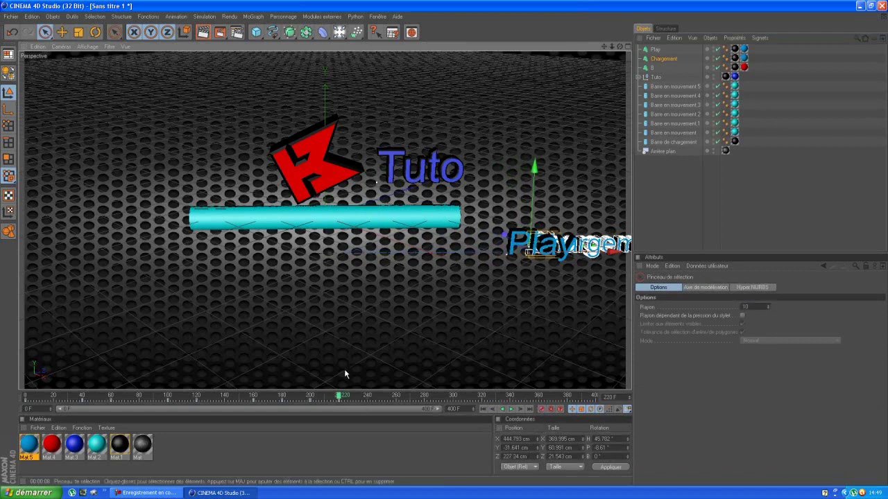
# - Animate the Play text sliding in below the loading bar from frame 220 to 240, ending at about X 293, Z -73 cm
pyautogui.click(656, 49)
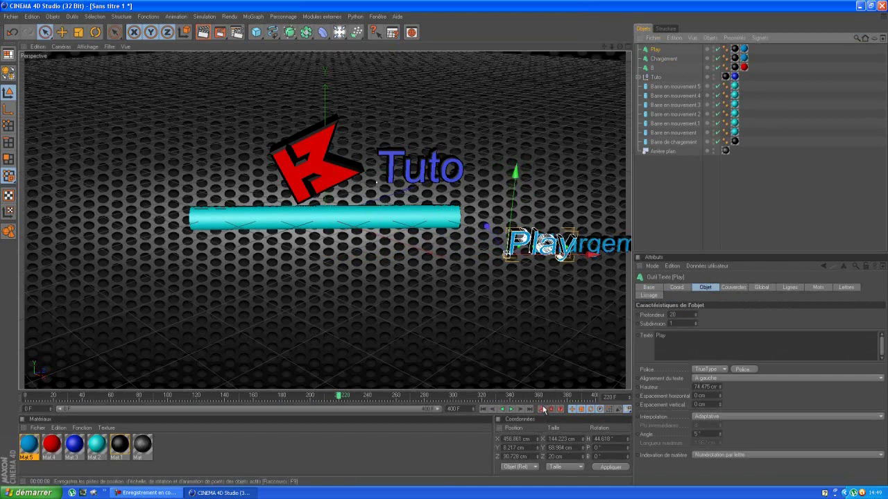
pyautogui.moveTo(340, 398); pyautogui.dragTo(366, 395)
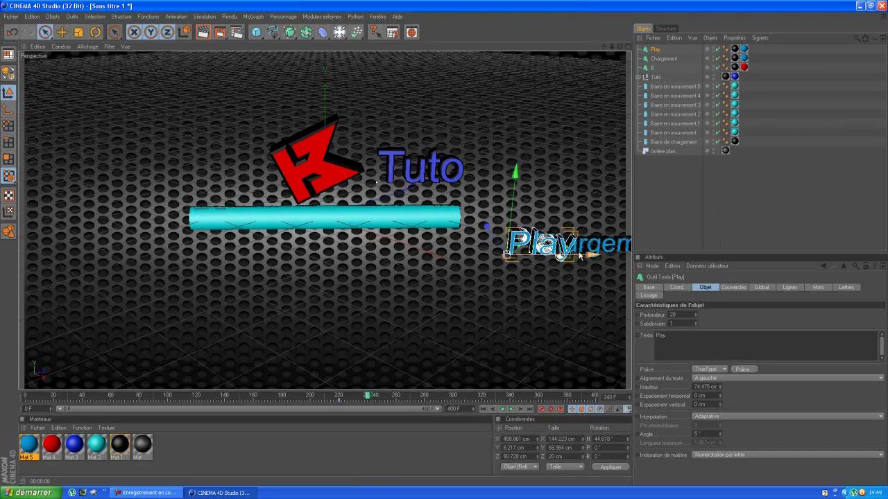
pyautogui.moveTo(590, 256); pyautogui.dragTo(453, 254)
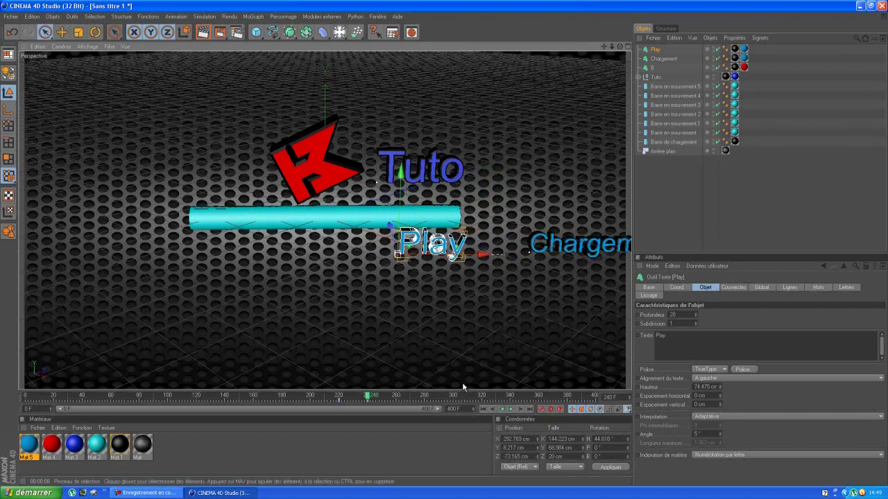
# - Play the animation from frame 0 to check the Chargement and Play text movements, stopping after Play has slid in
pyautogui.scroll(8, 340, 330)
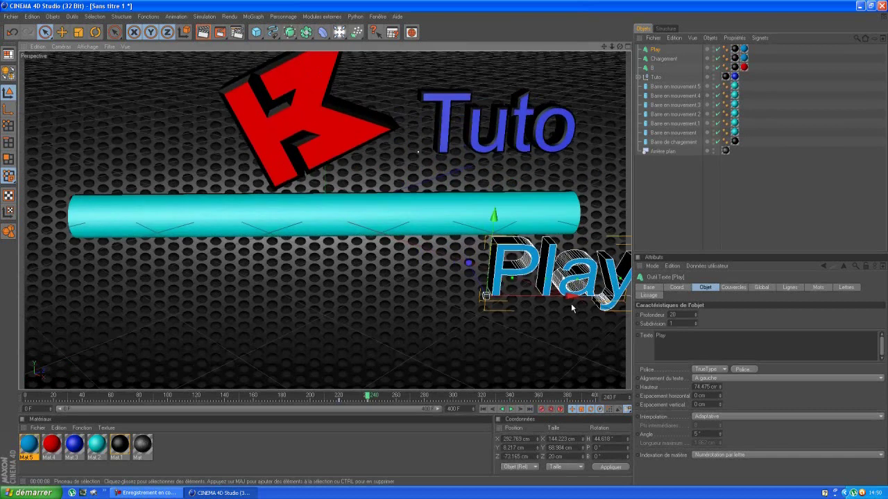
pyautogui.scroll(-1, 573, 302)
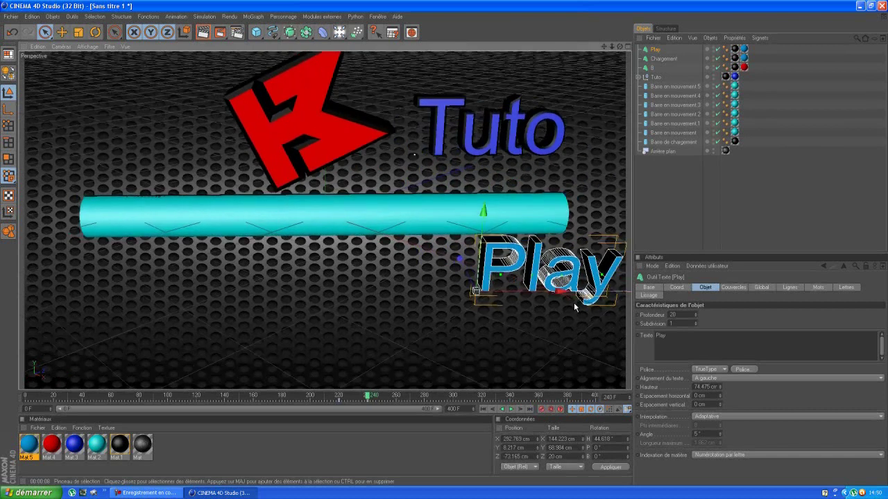
pyautogui.click(664, 226)
pyautogui.click(25, 399)
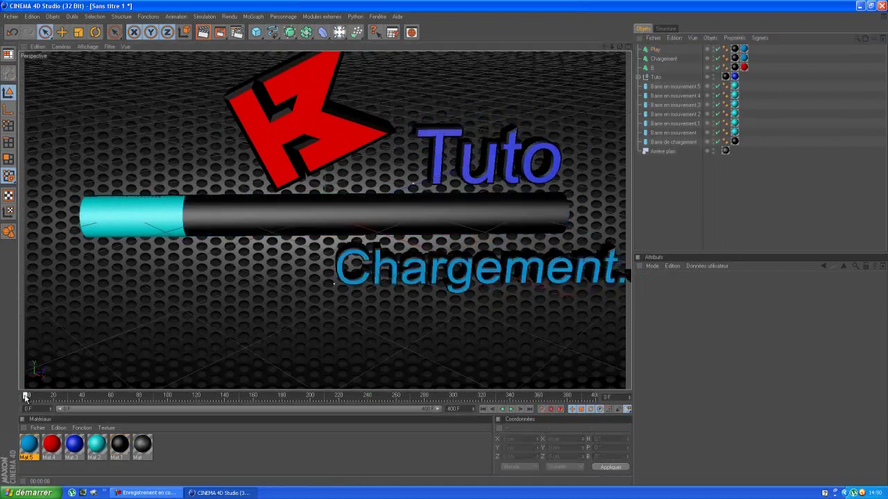
pyautogui.click(511, 409)
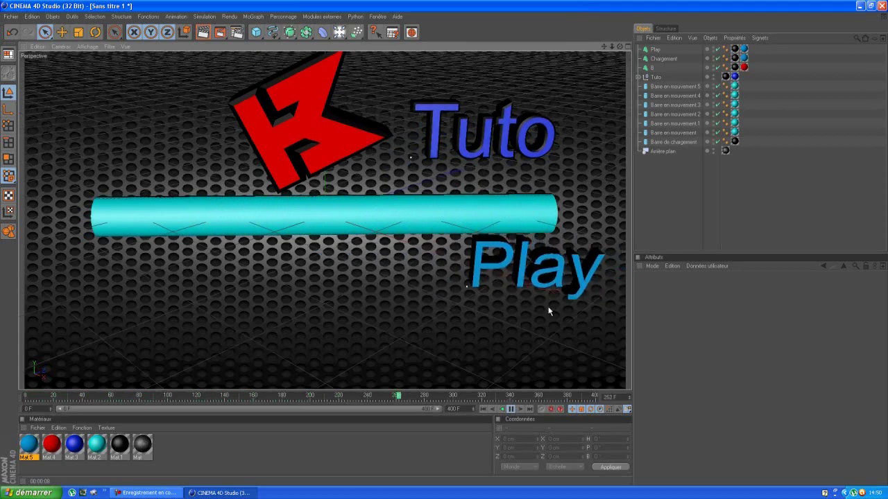
pyautogui.click(512, 414)
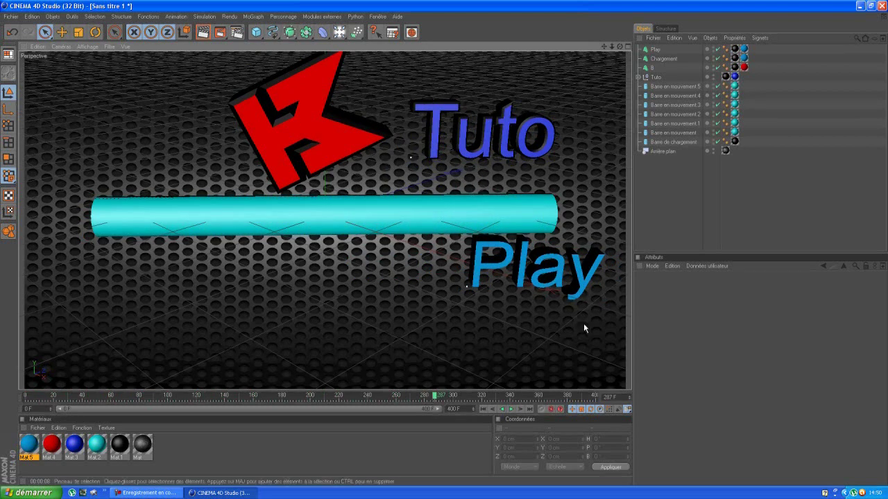
# - Shorten the animation so that its timeline ends at frame 280
pyautogui.click(581, 284)
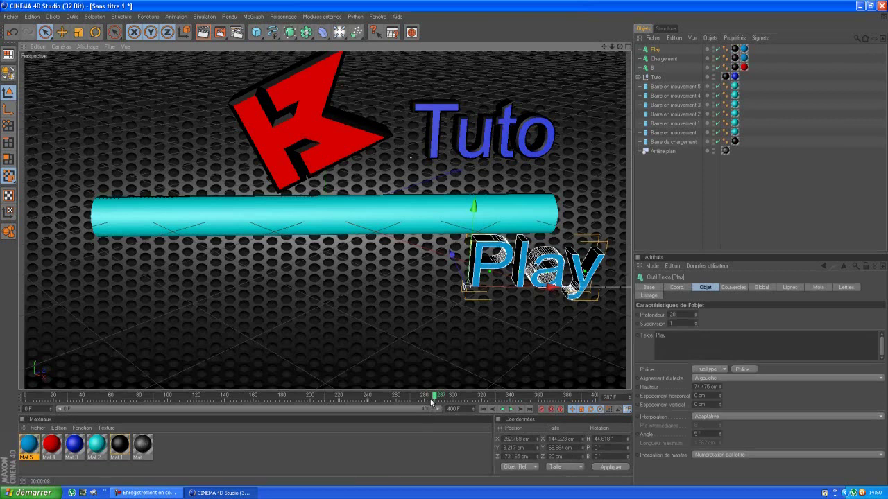
pyautogui.moveTo(430, 403); pyautogui.dragTo(432, 397)
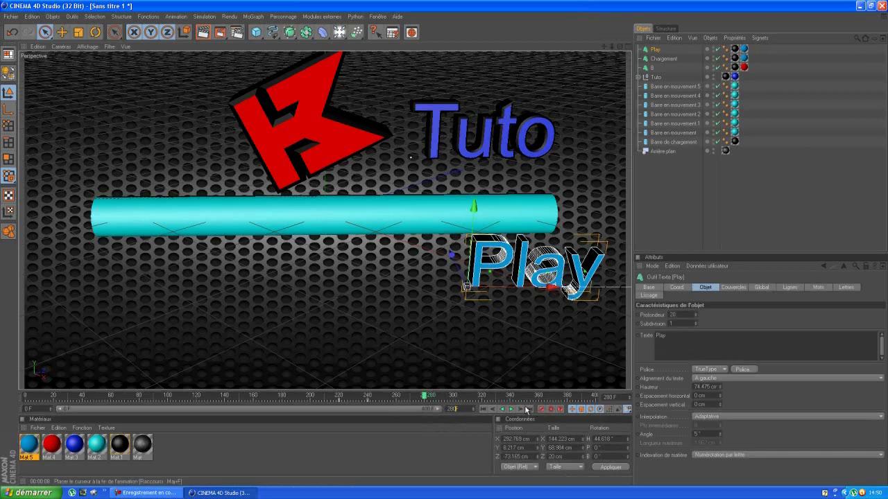
pyautogui.click(408, 431)
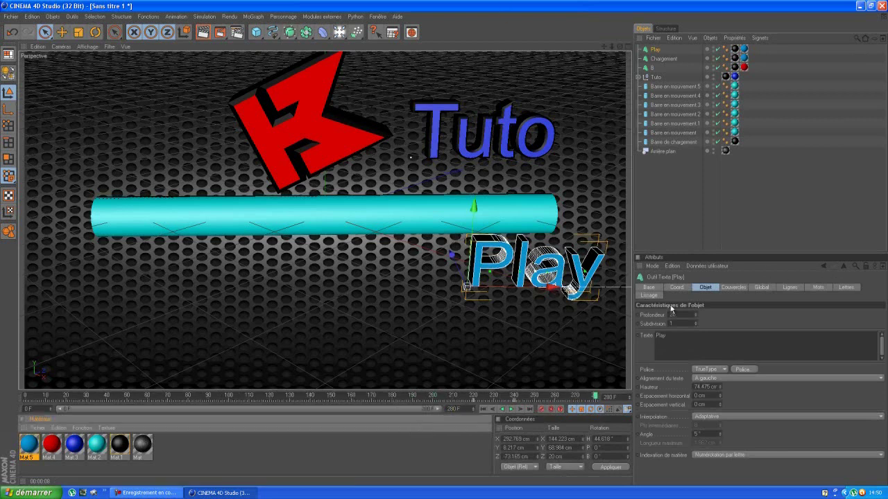
# - Play the shortened animation from its beginning and launch a render in the picture viewer
pyautogui.click(24, 396)
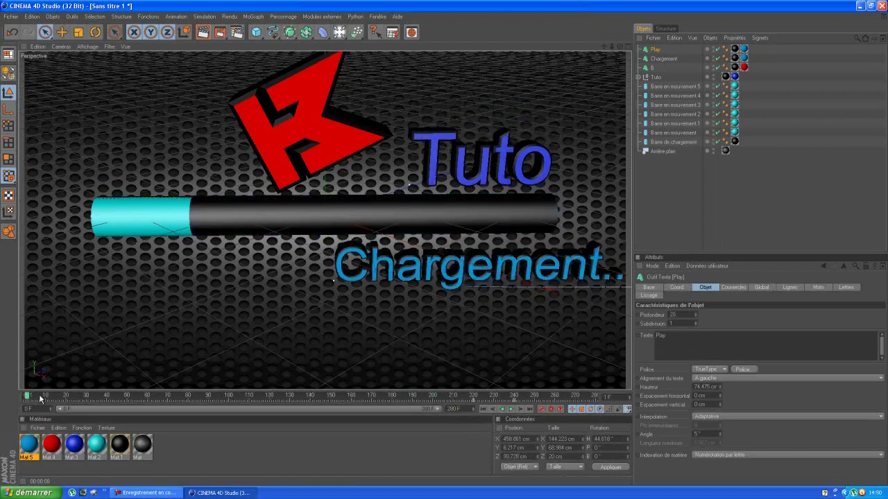
pyautogui.click(510, 409)
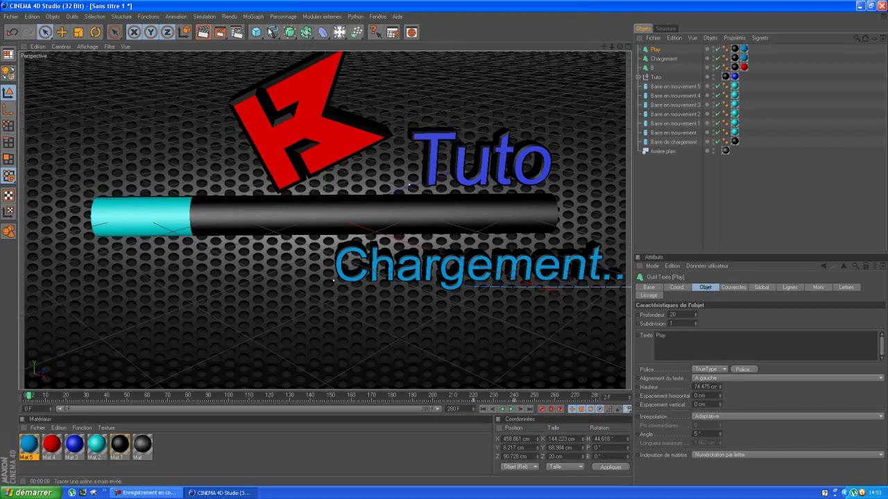
pyautogui.click(220, 32)
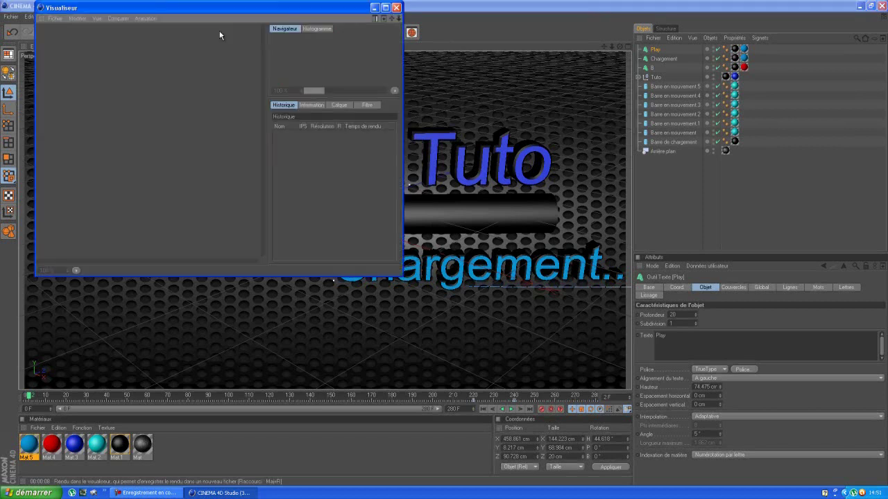